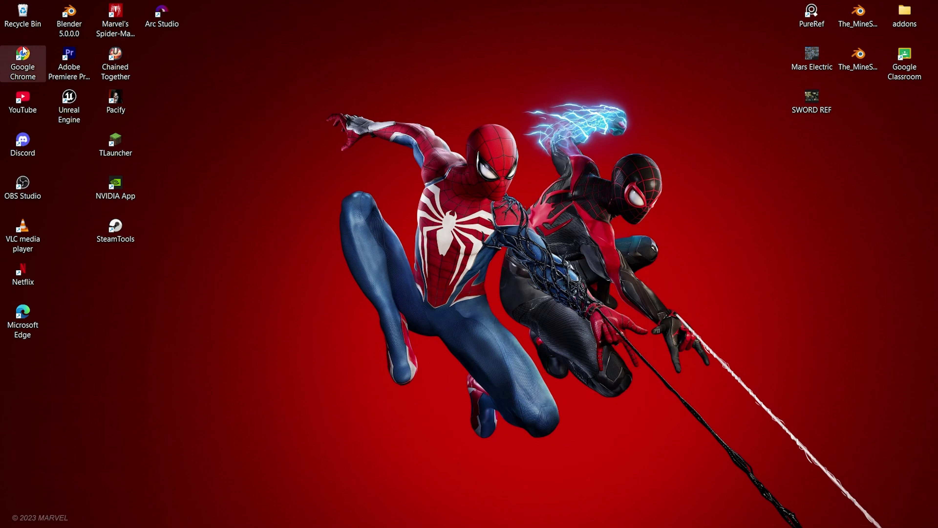
- Open Google Chrome, go to blender.org and open the Blender 5.0 download page
double_click(23, 47)
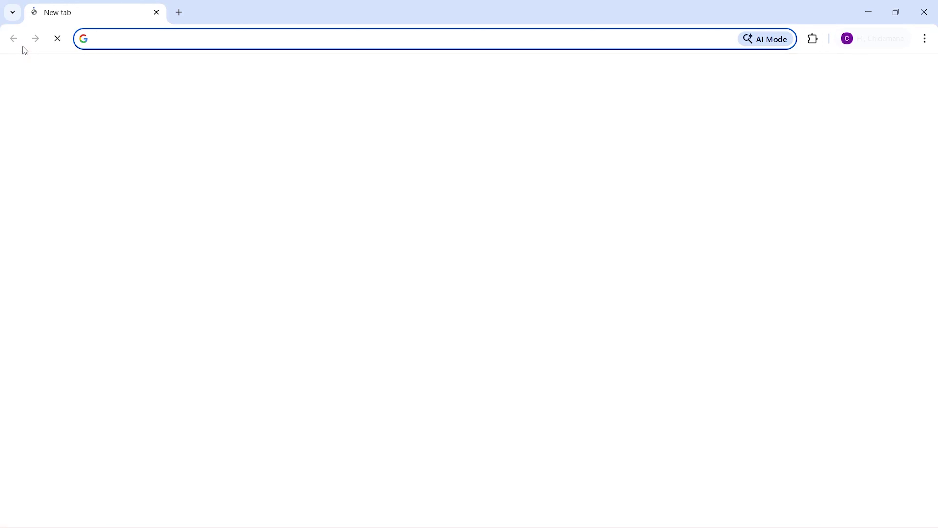
left_click(204, 37)
type("blemder")
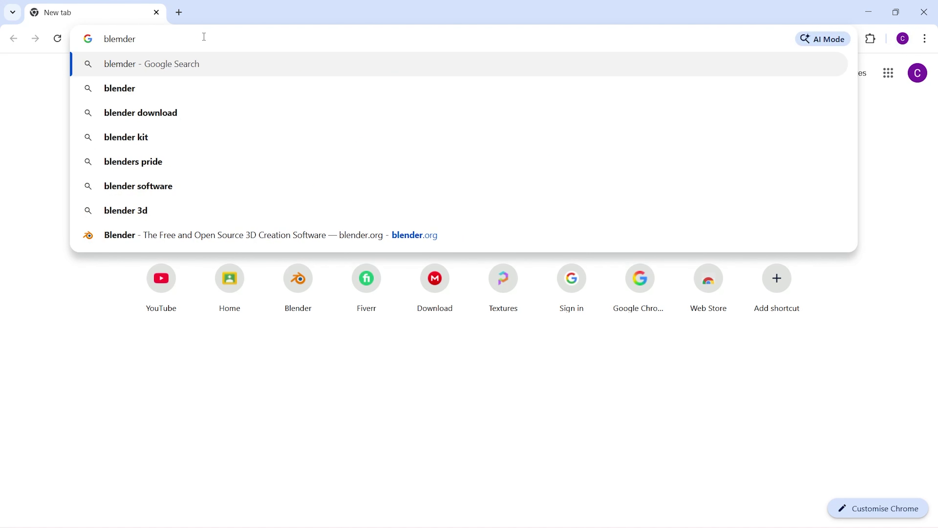
type(".org")
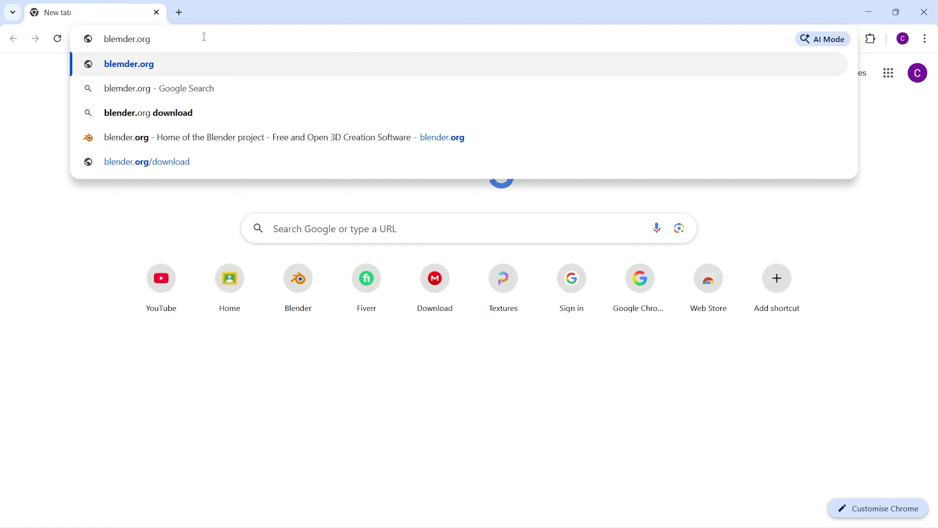
left_click(145, 137)
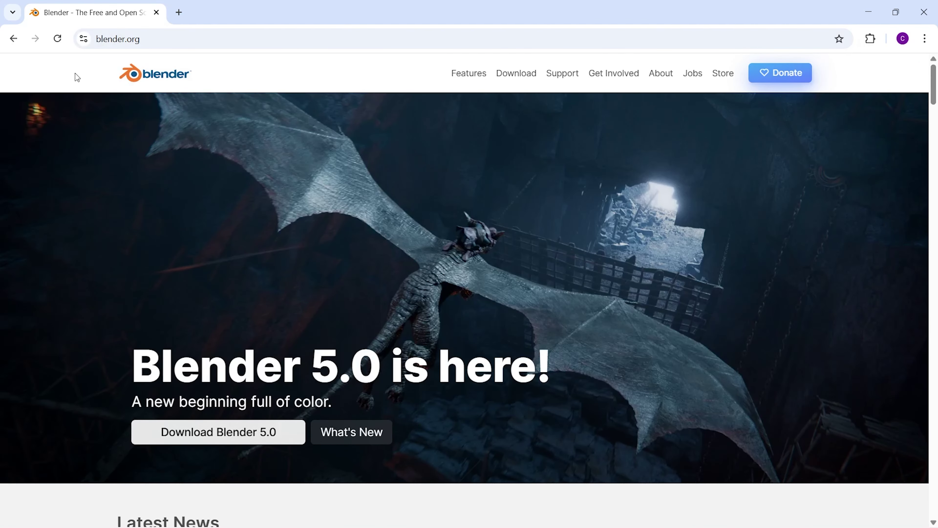
left_click(254, 437)
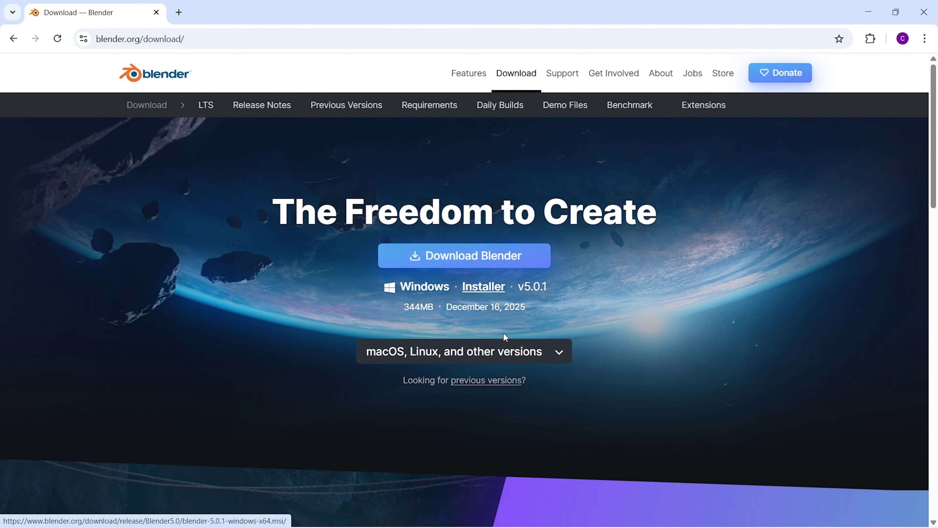
- Review the download options for macOS, Linux and other versions, and collapse the list again
left_click(501, 351)
scroll(387, 409, "down", 2)
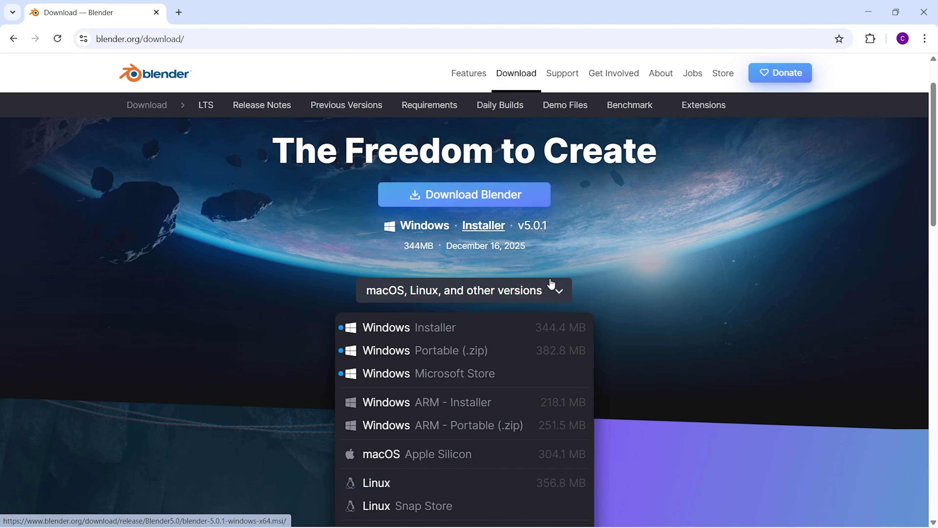
left_click(553, 291)
scroll(494, 198, "up", 2)
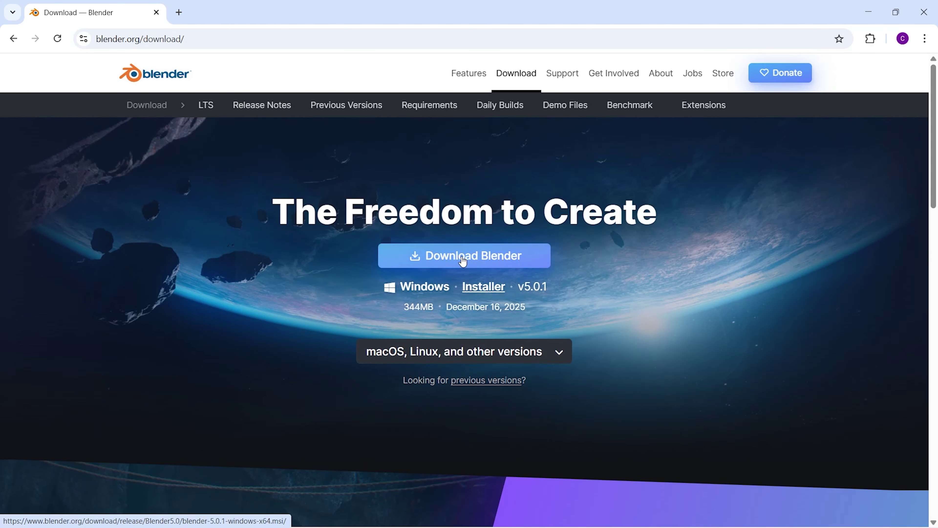
- Download the Blender 5.0.1 Windows installer and check its progress in the browser's downloads
left_click_drag(525, 289, 551, 289)
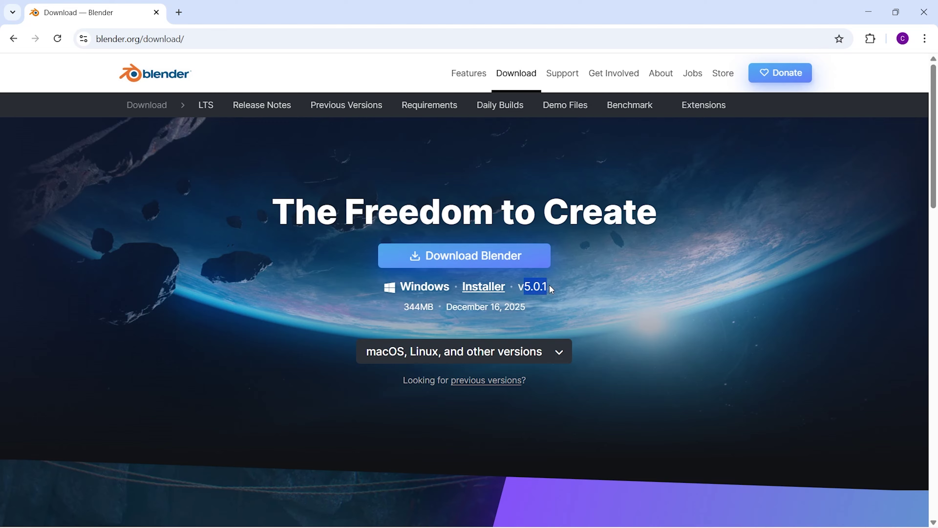
left_click(552, 290)
left_click(513, 259)
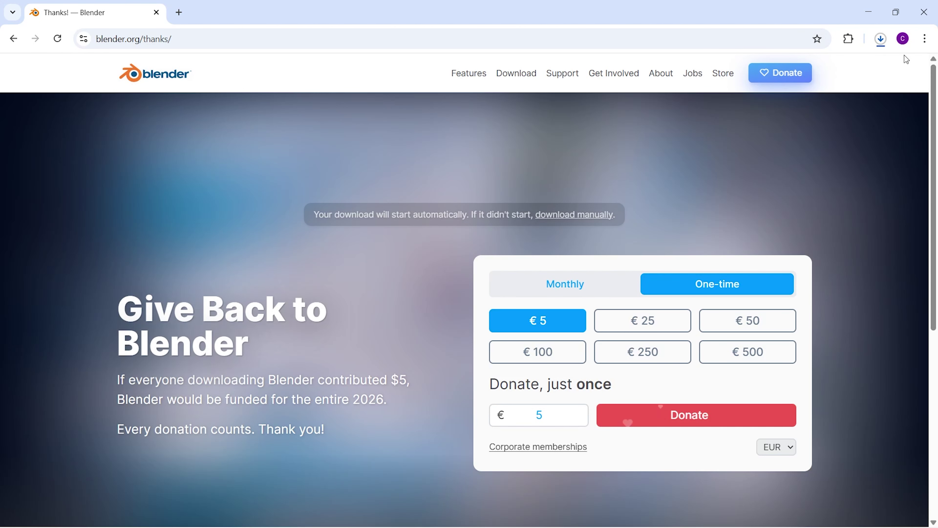
left_click(882, 42)
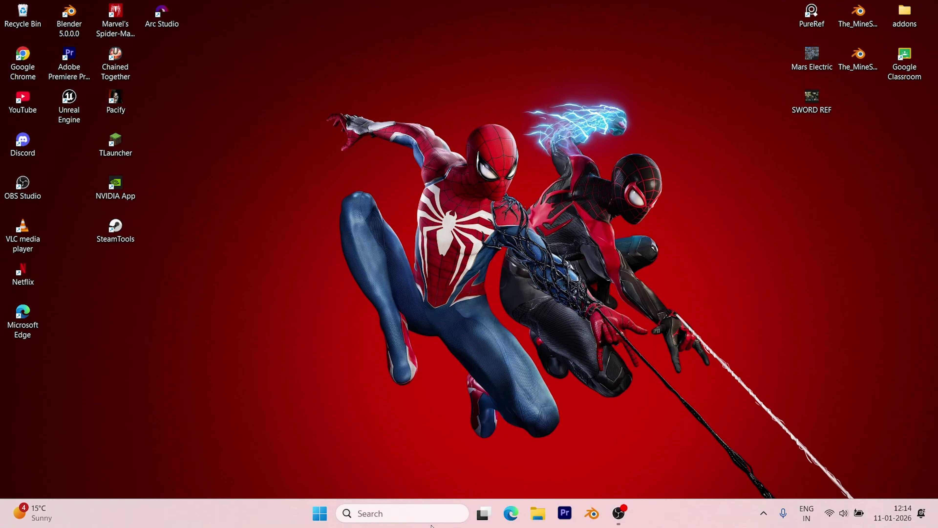
- Find Microsoft Store through the Windows search and switch to it
left_click(421, 514)
type("mi")
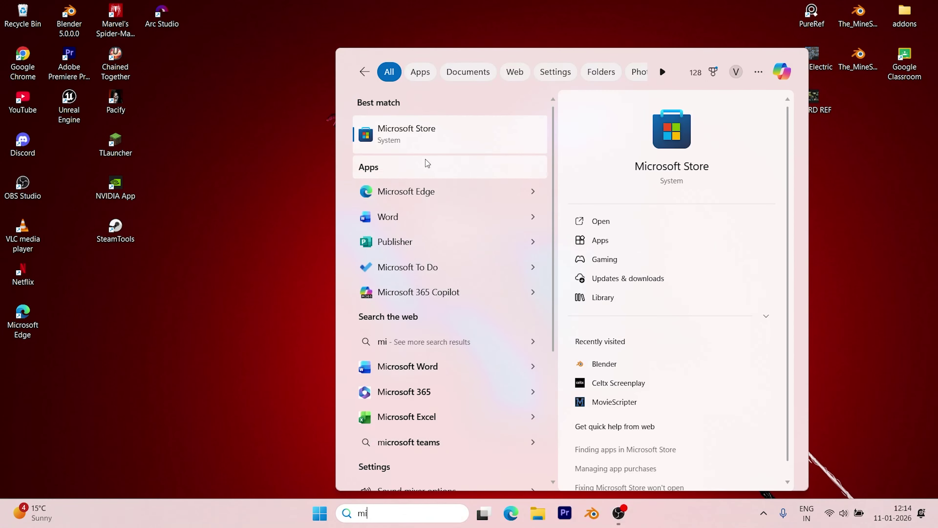
left_click(423, 131)
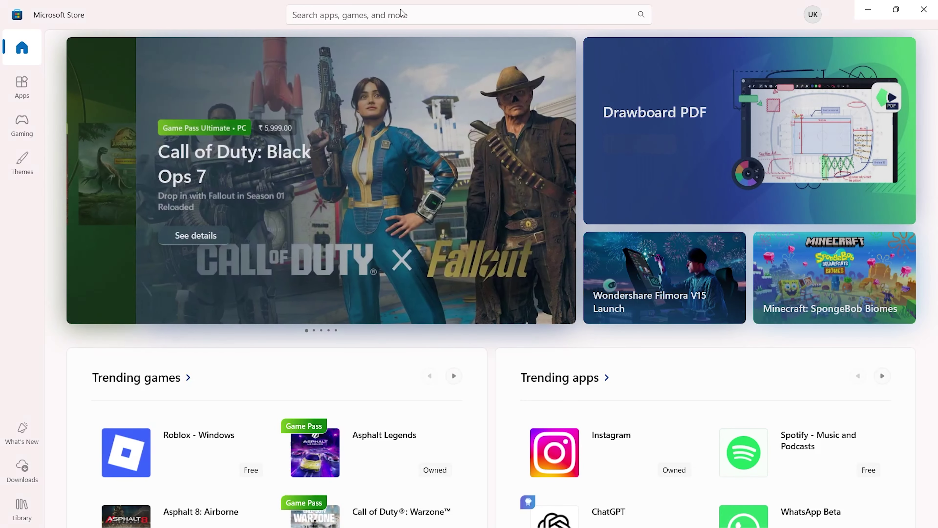
- Search the store for "blender" and open the product page of the main Blender app
left_click(390, 15)
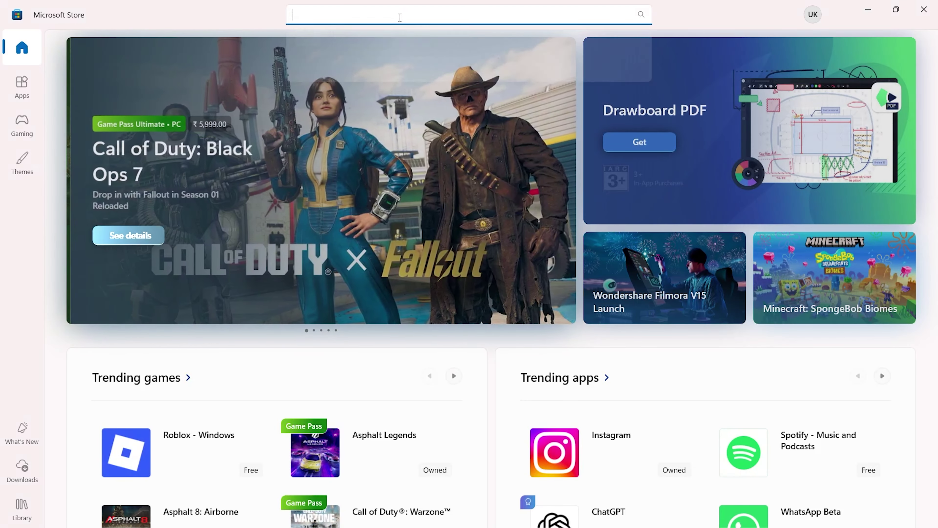
left_click(389, 45)
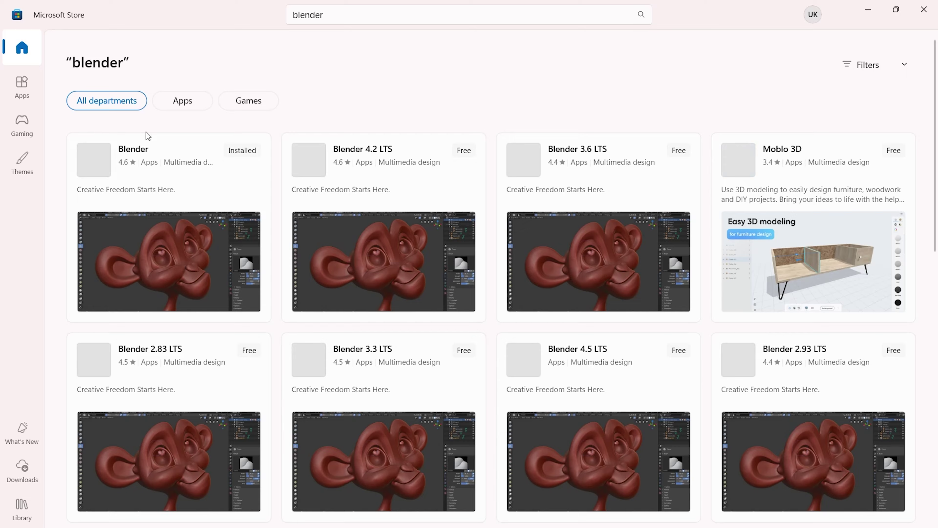
left_click(141, 153)
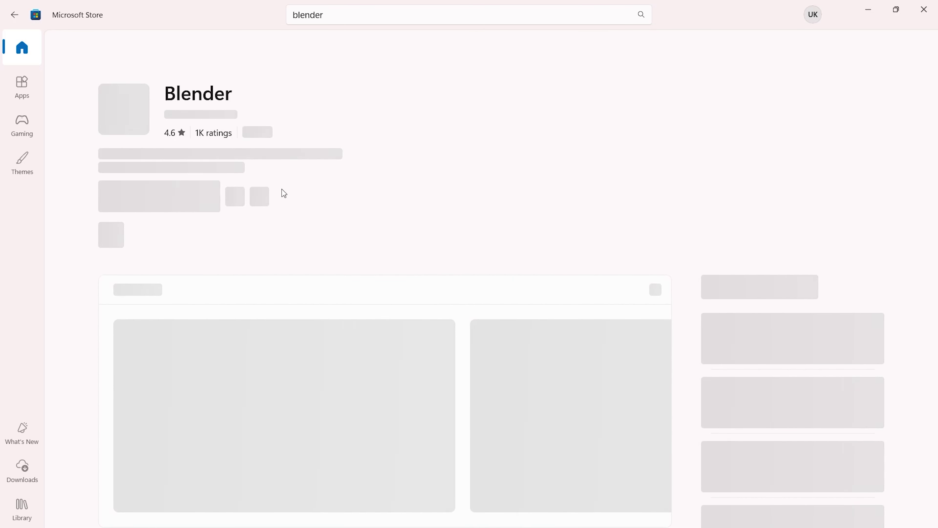
- Check the installed version in the Additional information section of the Blender product page
scroll(294, 249, "down", 10)
scroll(295, 250, "down", 8)
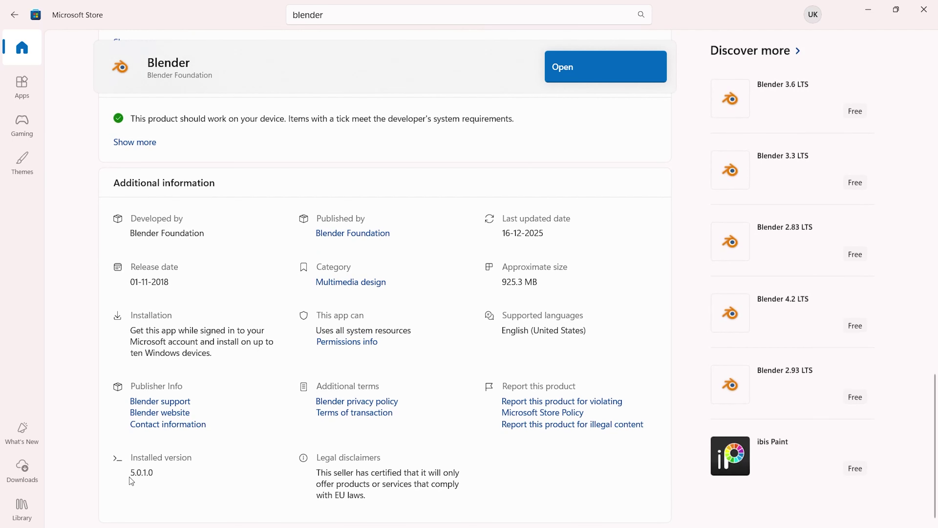
left_click_drag(157, 472, 129, 472)
left_click(159, 472)
scroll(223, 432, "up", 15)
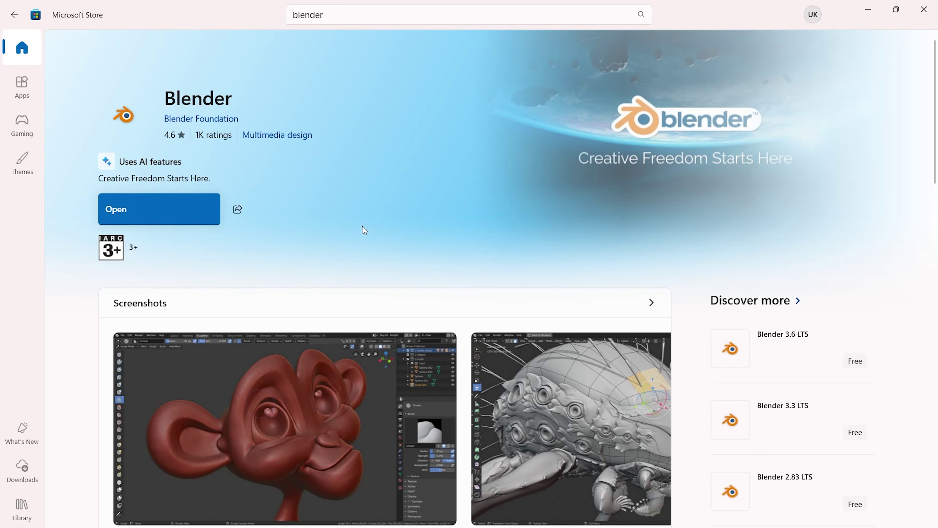
- Launch Blender from its store page, start a new General file and deselect the default cube
left_click(170, 210)
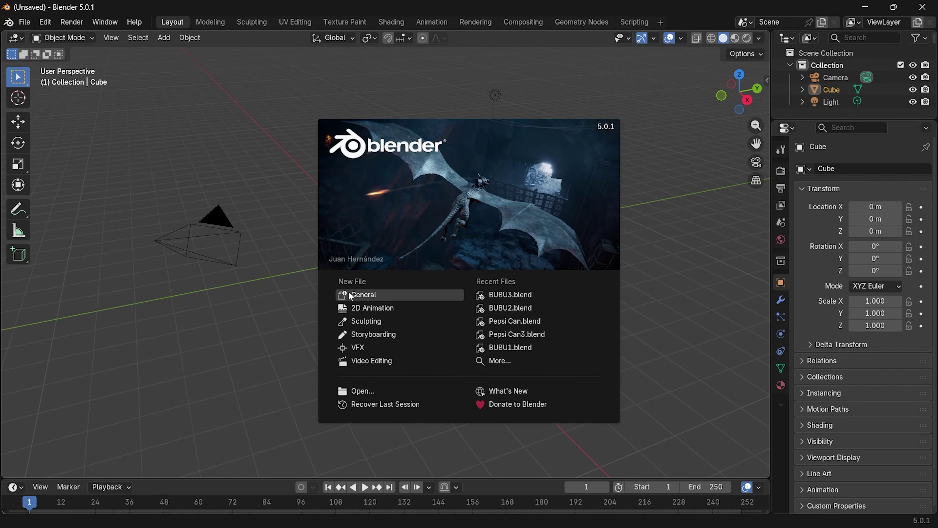
left_click(364, 295)
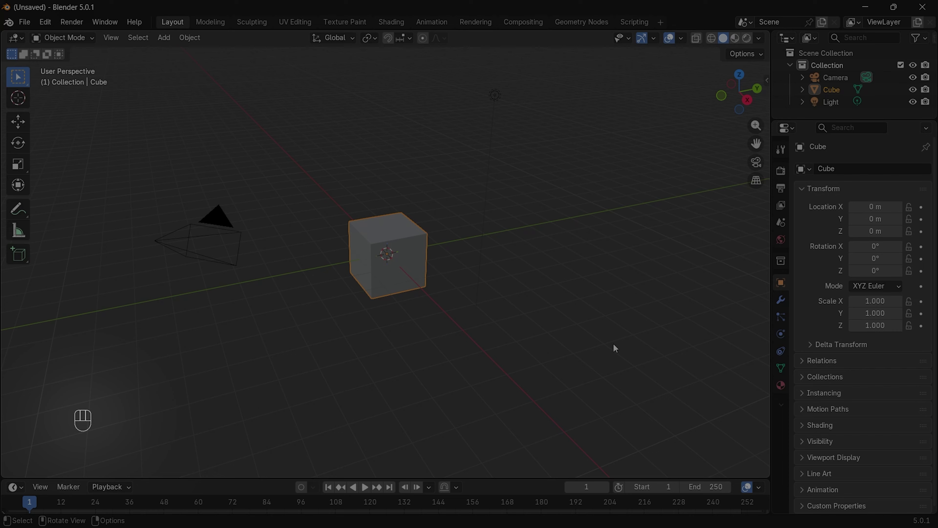
left_click(630, 305)
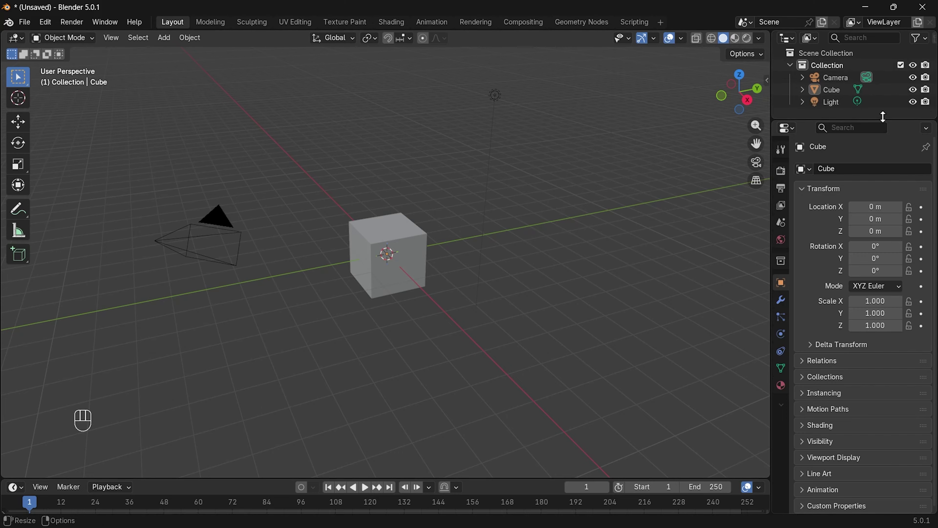
- Enlarge the Outliner, select the Camera, Cube and Light entries in turn to identify them, and clear the selection
left_click_drag(909, 117, 909, 248)
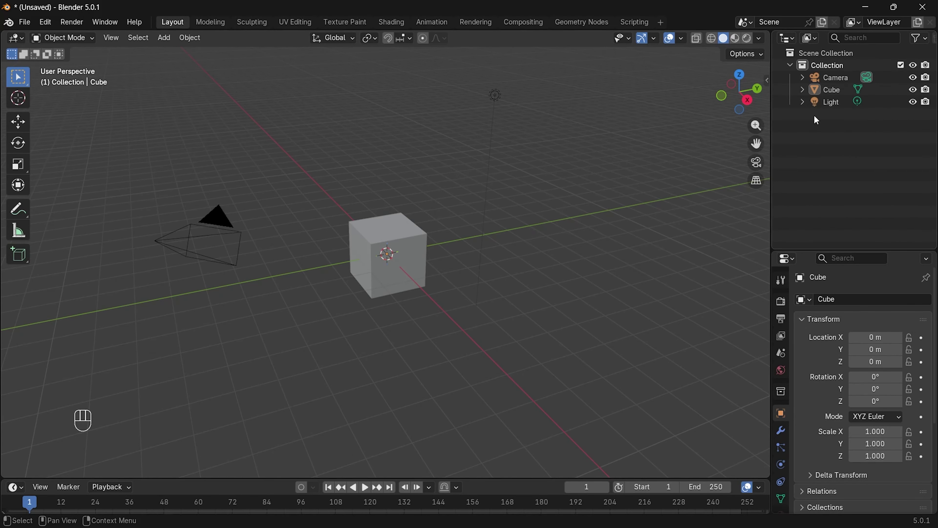
left_click(842, 77)
left_click(836, 90)
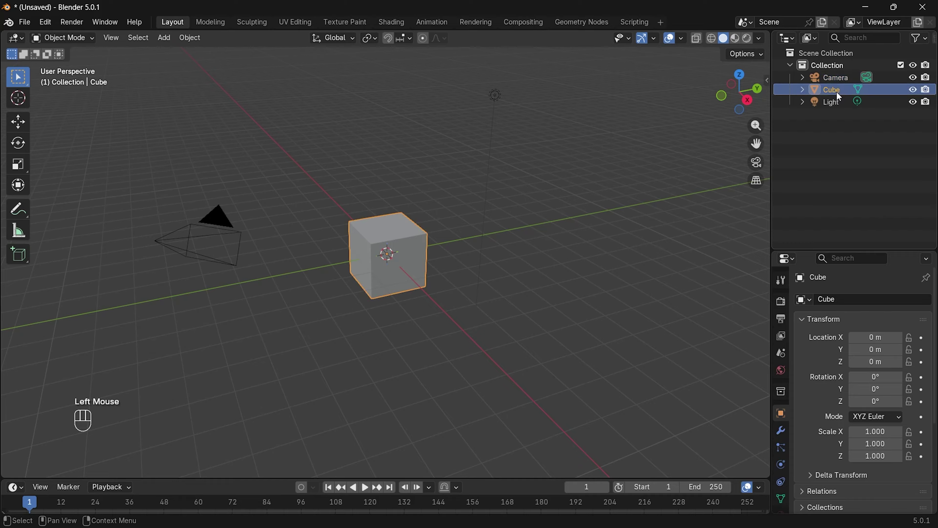
left_click(830, 100)
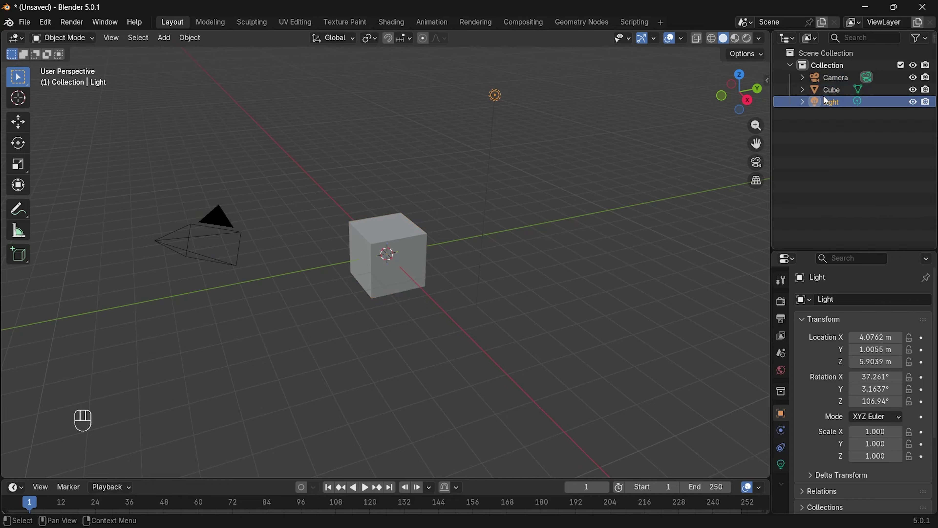
left_click(828, 81)
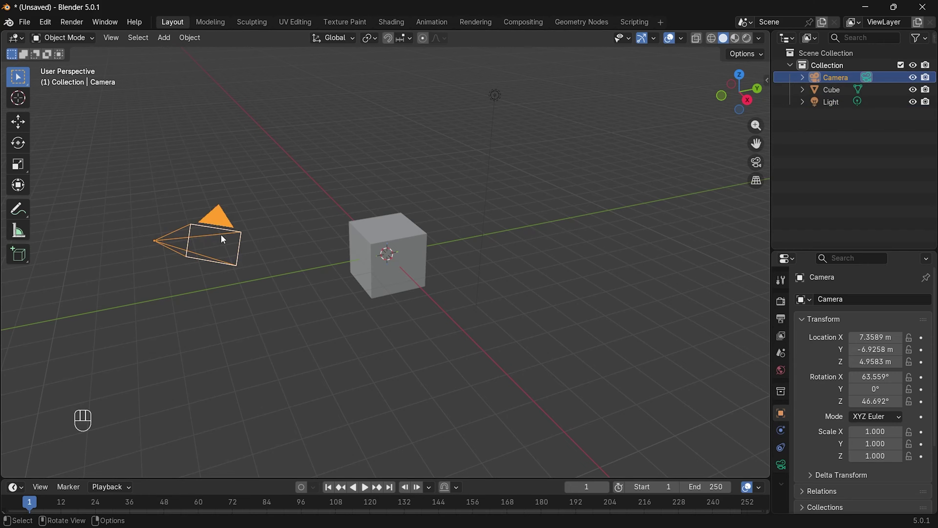
left_click(837, 90)
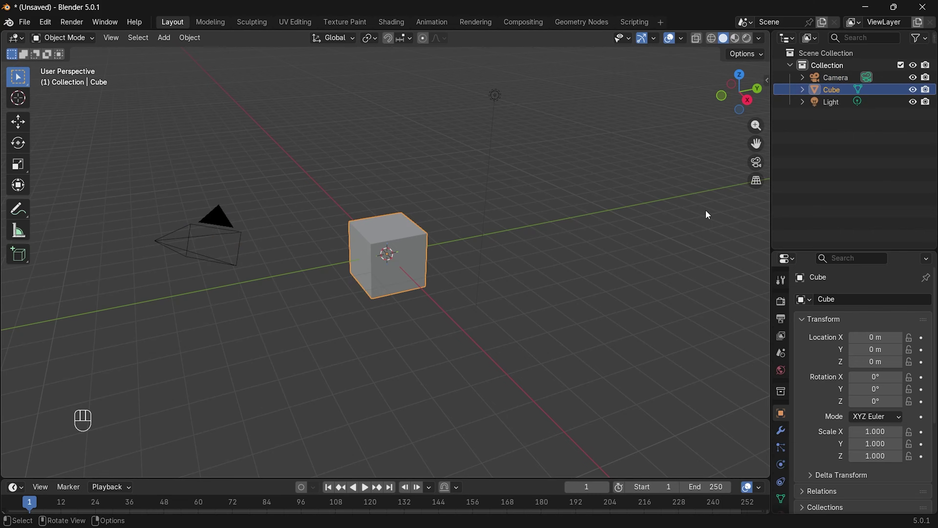
left_click(827, 102)
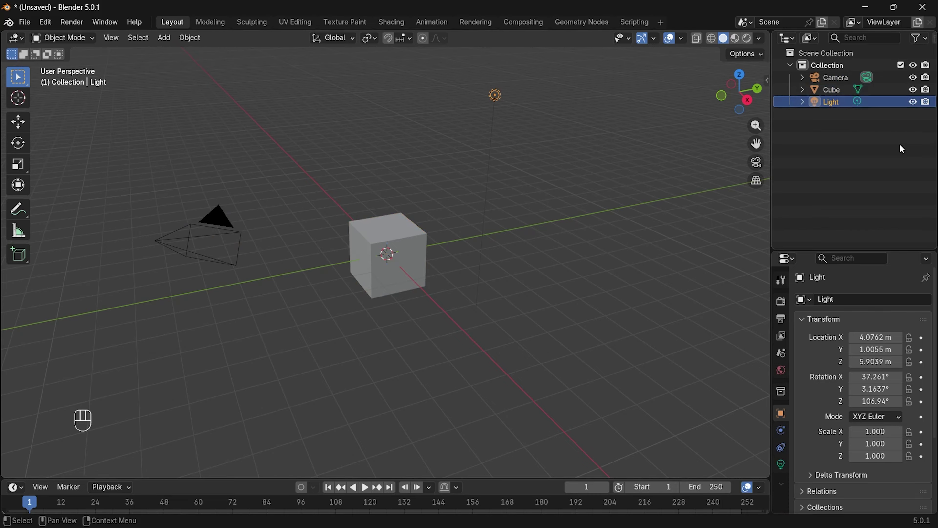
left_click(822, 130)
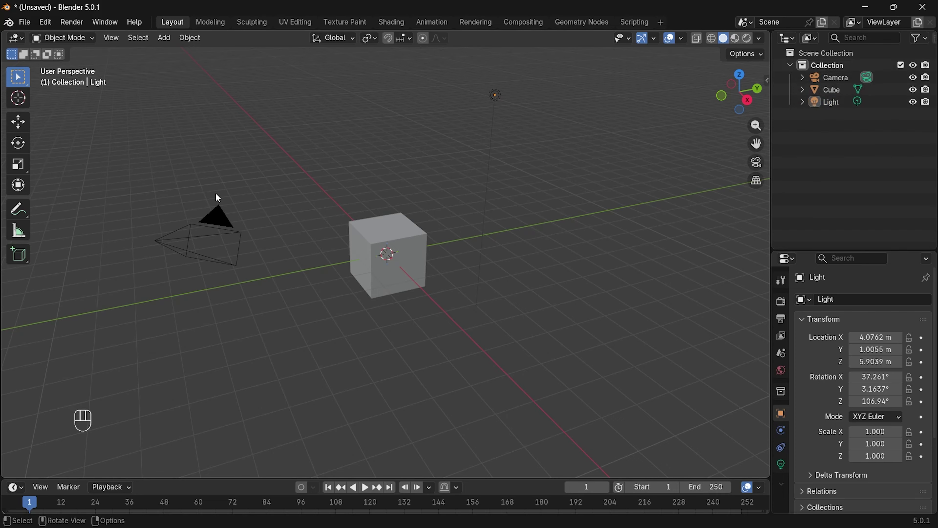
- Select the camera, the cube and the light one after another in the 3D viewport, and deselect everything
left_click(217, 224)
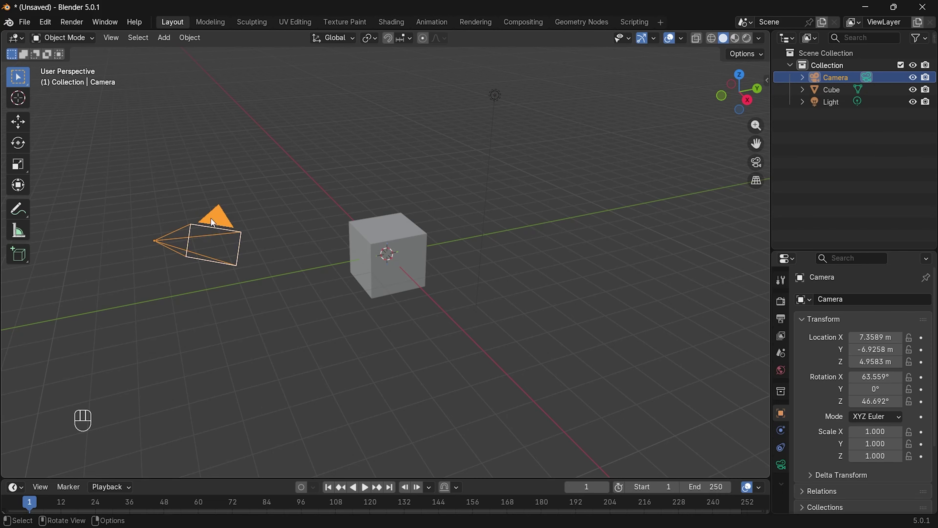
left_click(393, 241)
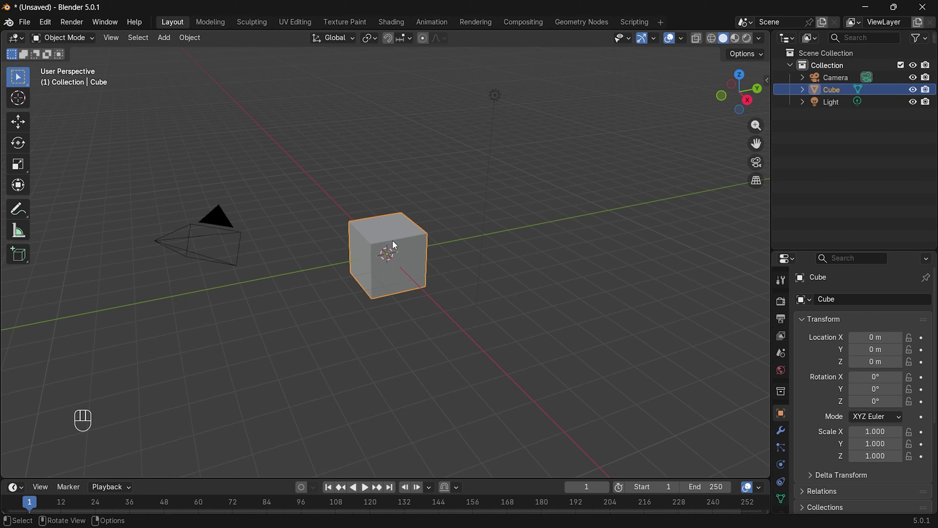
left_click(497, 98)
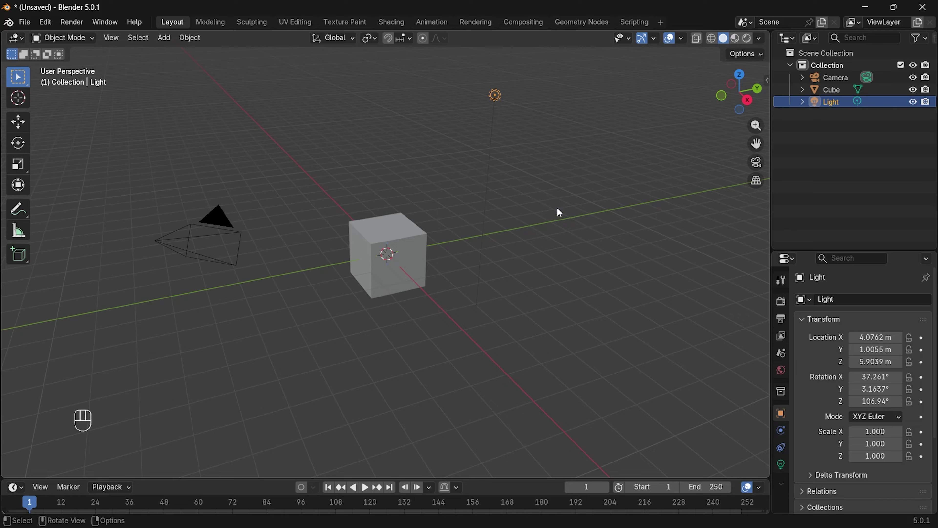
left_click(564, 219)
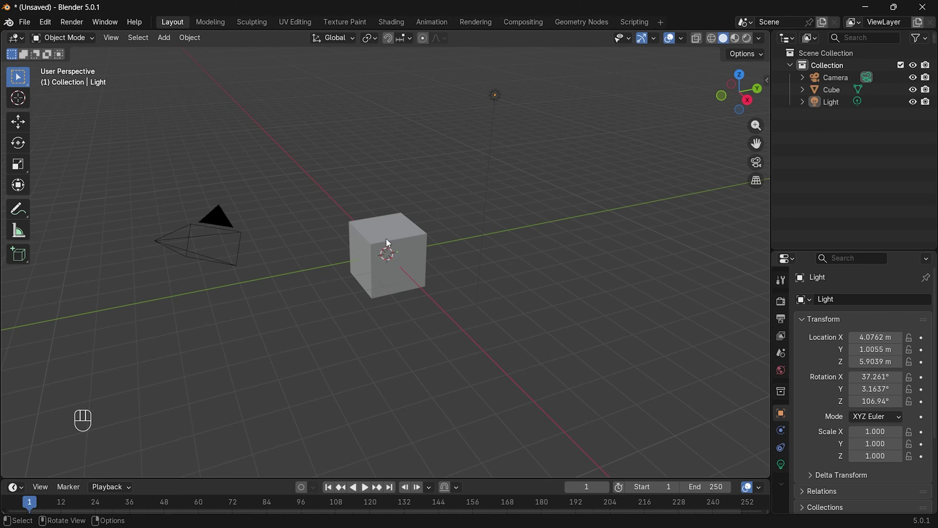
left_click(570, 230)
- Orbit the 3D view slightly around the cube and zoom in on it and back out
mouse_move(595, 231)
middle_mouse_down()
mouse_move(495, 229)
mouse_move(427, 242)
mouse_move(399, 277)
mouse_move(498, 290)
mouse_move(549, 244)
mouse_move(605, 227)
mouse_move(609, 273)
mouse_move(506, 228)
mouse_move(600, 203)
mouse_move(572, 277)
mouse_move(488, 226)
mouse_move(318, 234)
mouse_move(300, 253)
mouse_move(498, 243)
mouse_move(584, 214)
mouse_move(528, 241)
mouse_move(589, 228)
middle_mouse_up()
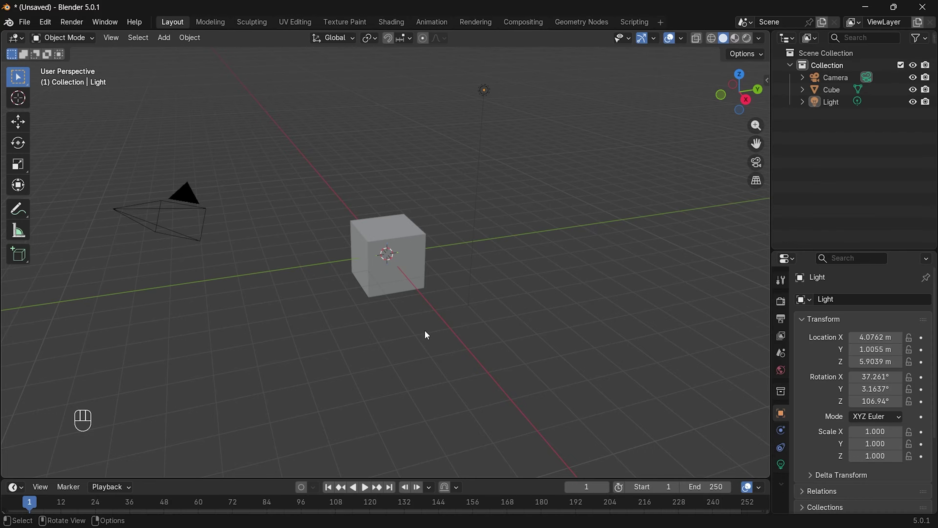
scroll(426, 331, "up", 1)
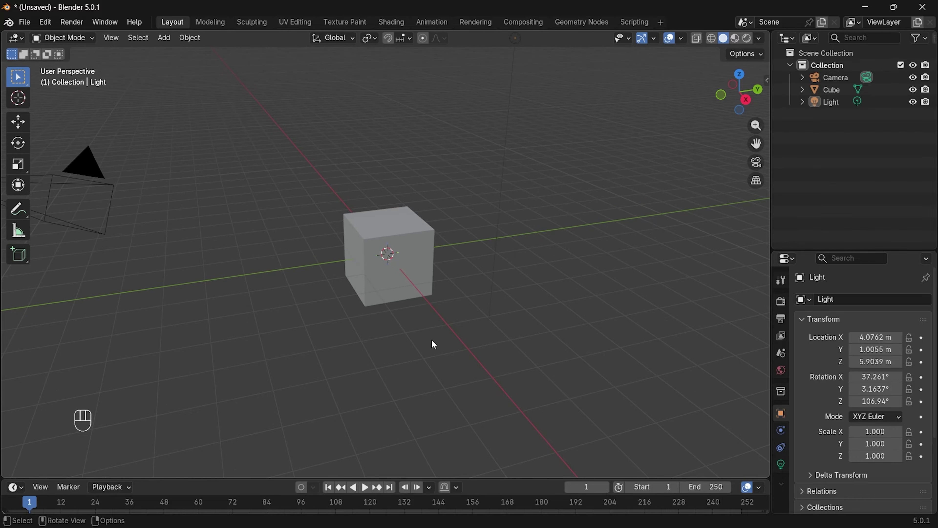
scroll(432, 340, "up", 1)
scroll(438, 341, "up", 1)
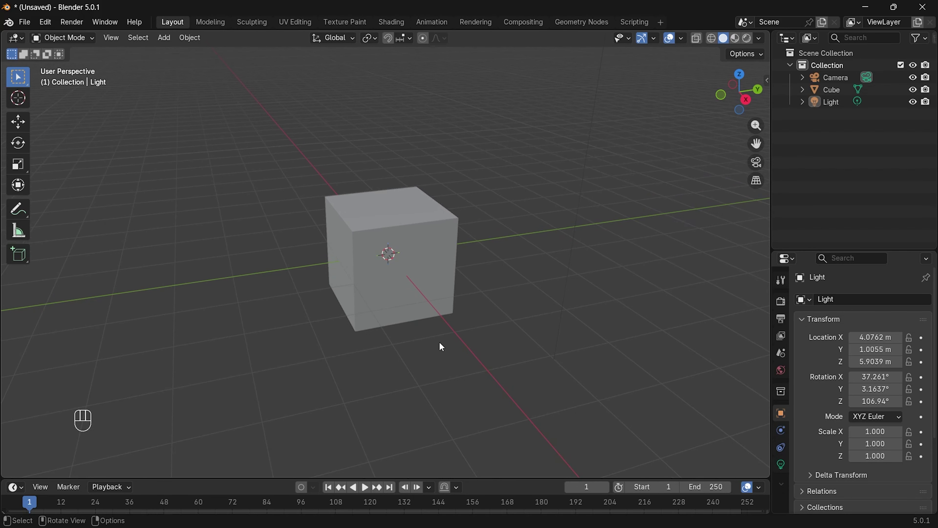
scroll(440, 344, "up", 1)
scroll(439, 342, "down", 4)
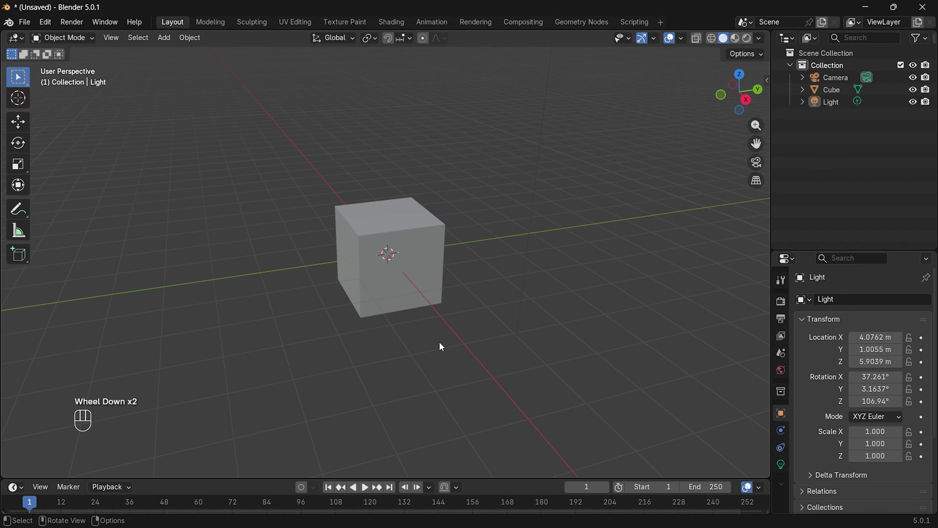
- Zoom out, orbit and pan the 3D view to examine the cube, light and camera from different sides
scroll(442, 346, "down", 1)
scroll(441, 346, "down", 1)
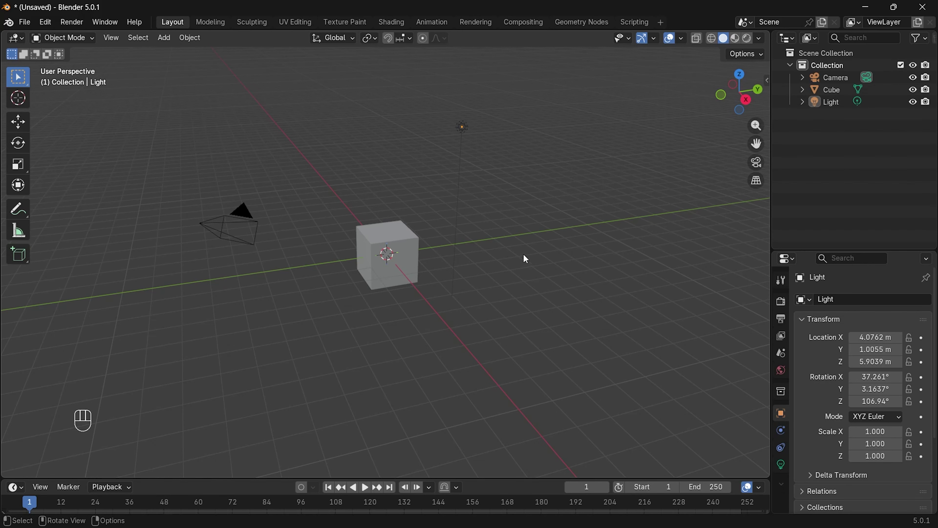
middle_click_drag(526, 259, 493, 257)
key("shift")
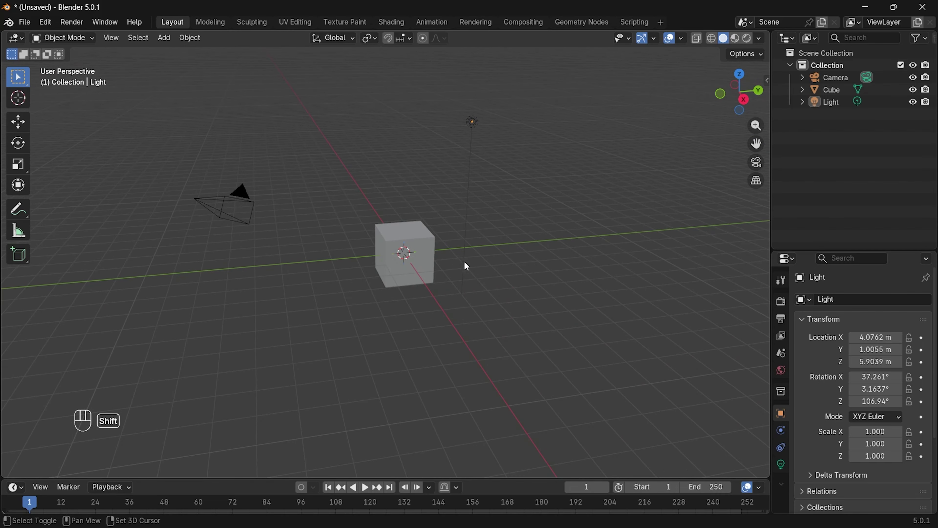
middle_click_drag(504, 230, 483, 269, "shift")
middle_click_drag(591, 259, 462, 292)
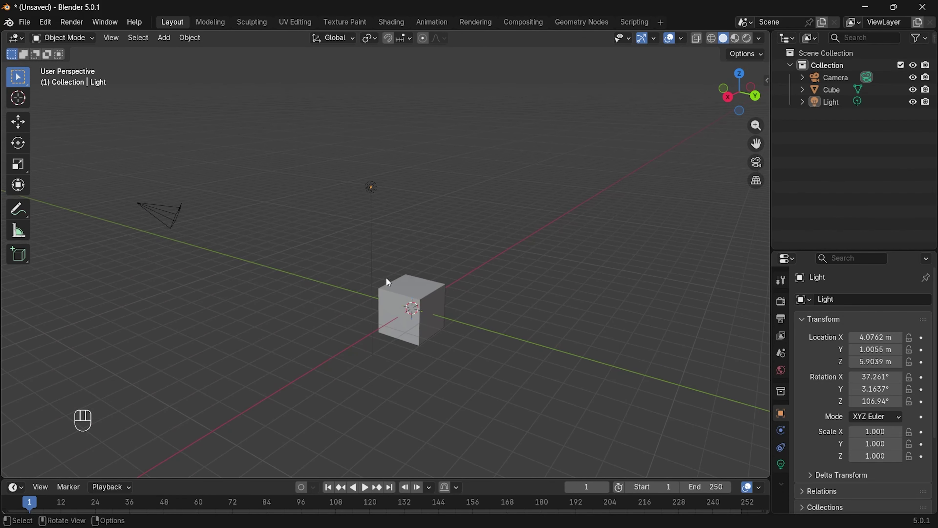
middle_click_drag(340, 259, 505, 329)
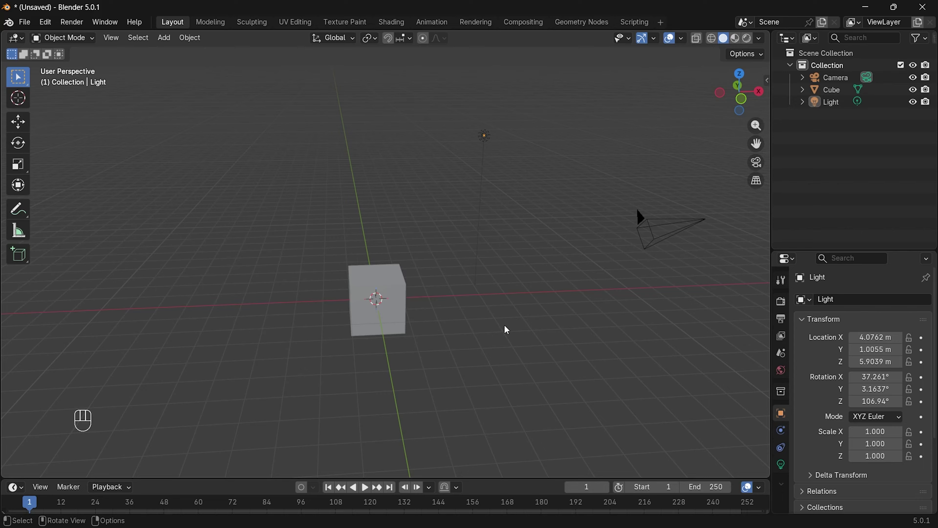
scroll(522, 358, "up", 1)
scroll(522, 358, "down", 1)
mouse_move(582, 291)
middle_mouse_down()
mouse_move(356, 310)
mouse_move(485, 334)
mouse_move(581, 300)
middle_mouse_up()
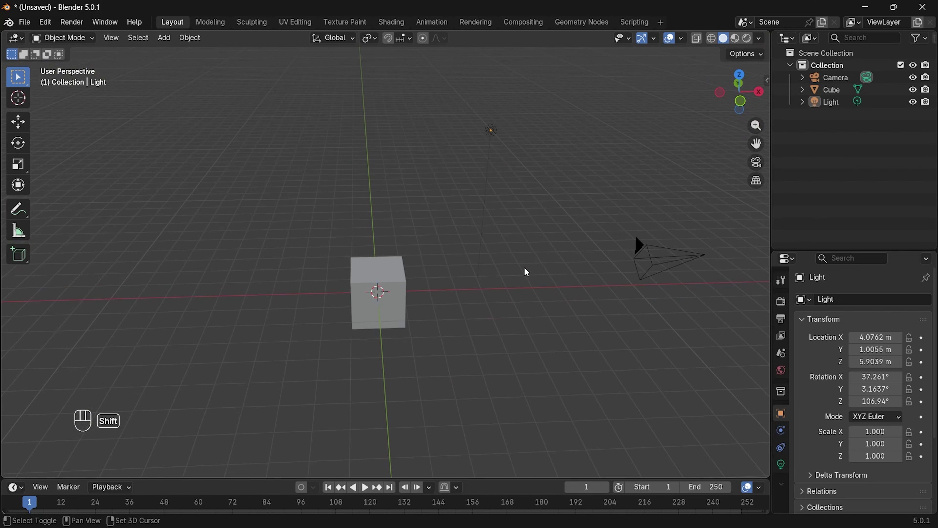
middle_click_drag(509, 269, 457, 302, "shift")
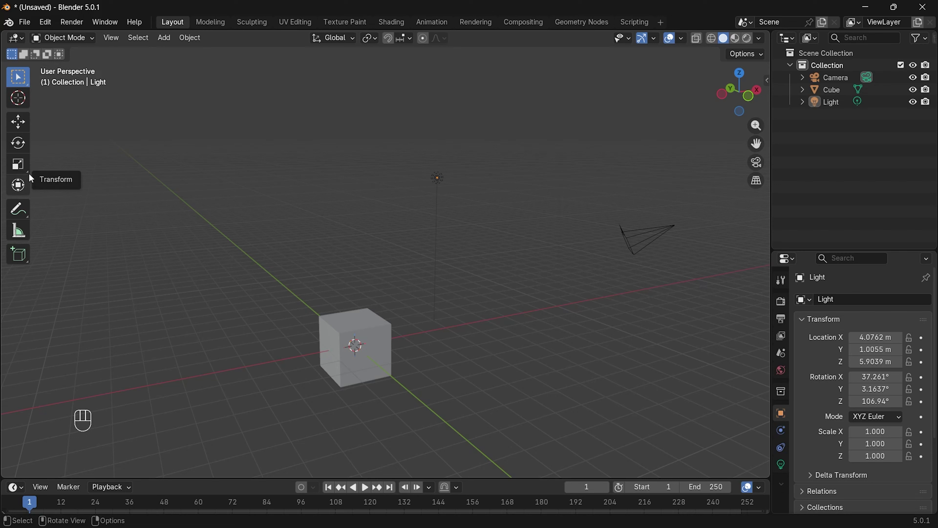
- Switch to the Tweak selection tool and select the cube, the light and the camera one after another
left_click(23, 79)
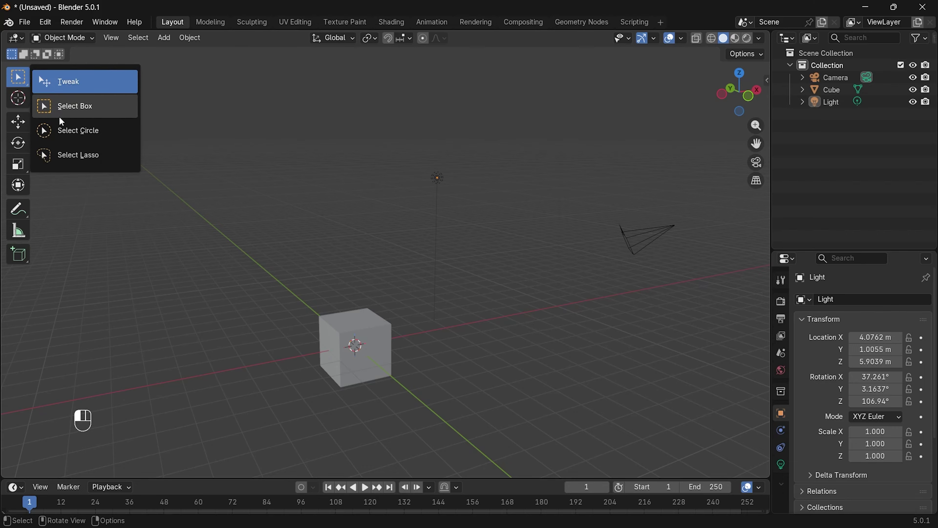
left_click(63, 79)
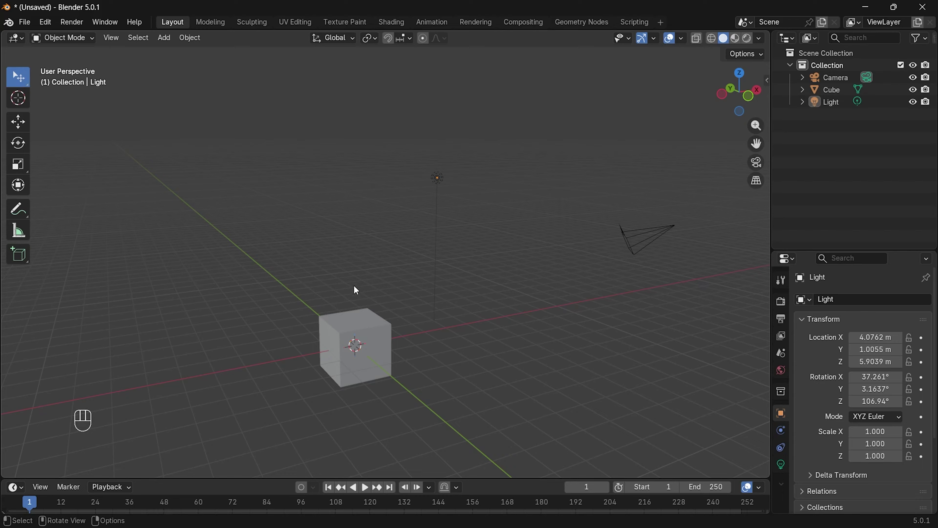
left_click(364, 327)
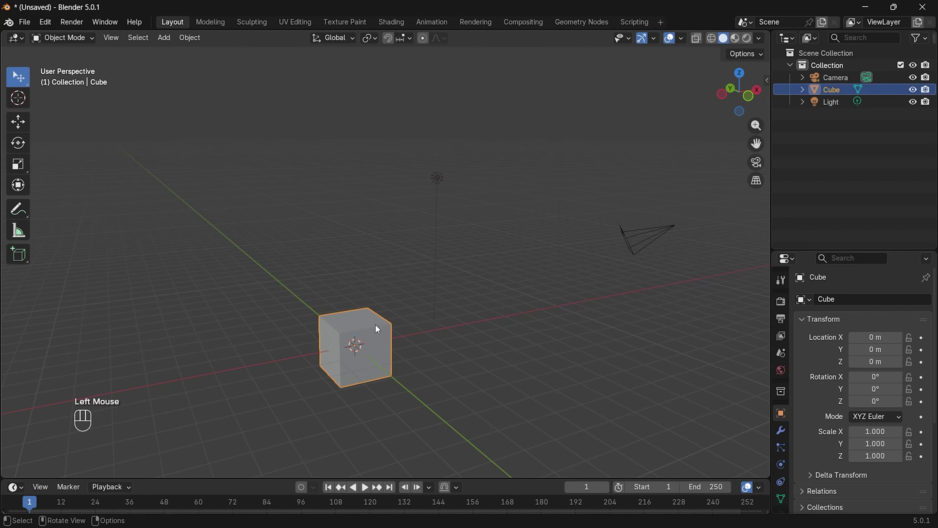
left_click(355, 326)
left_click(437, 178)
left_click(642, 237)
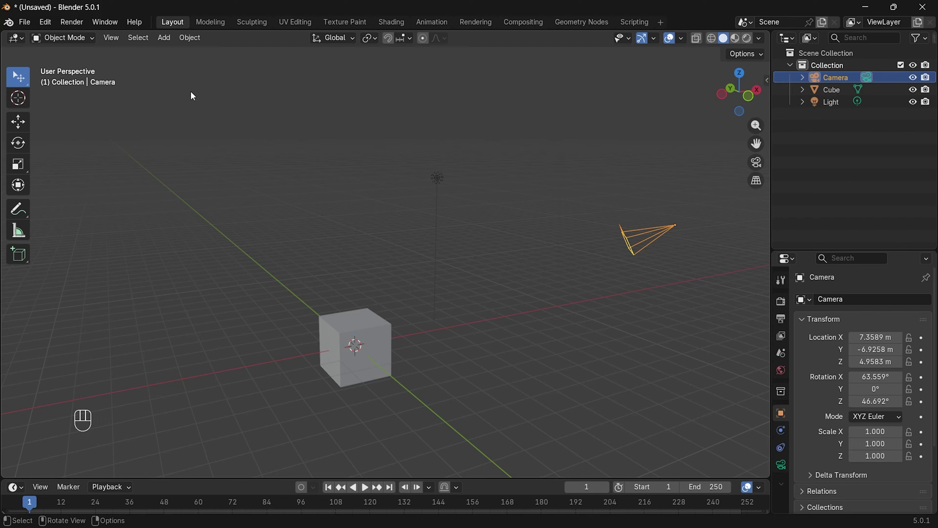
- Switch to the Select Box tool and individually select the light, the cube and the camera
left_click(23, 86)
left_click(64, 101)
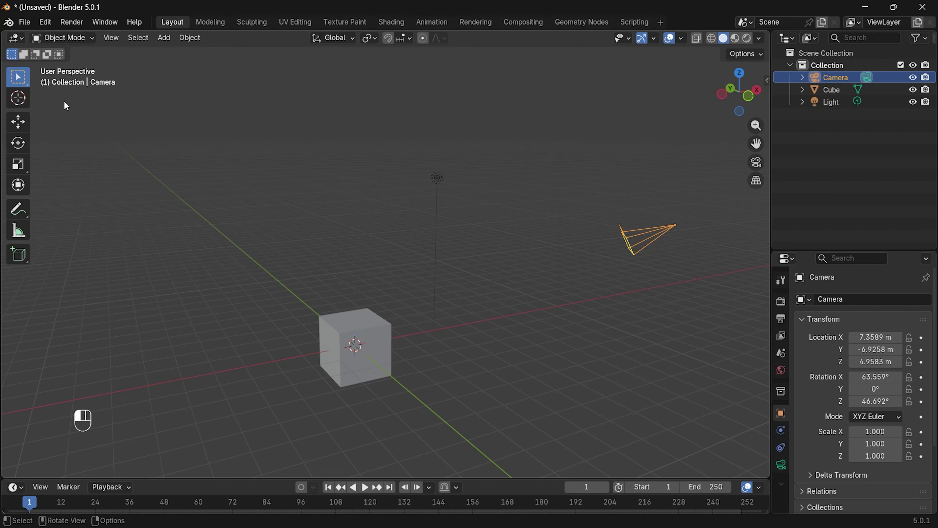
left_click(438, 181)
left_click(375, 317)
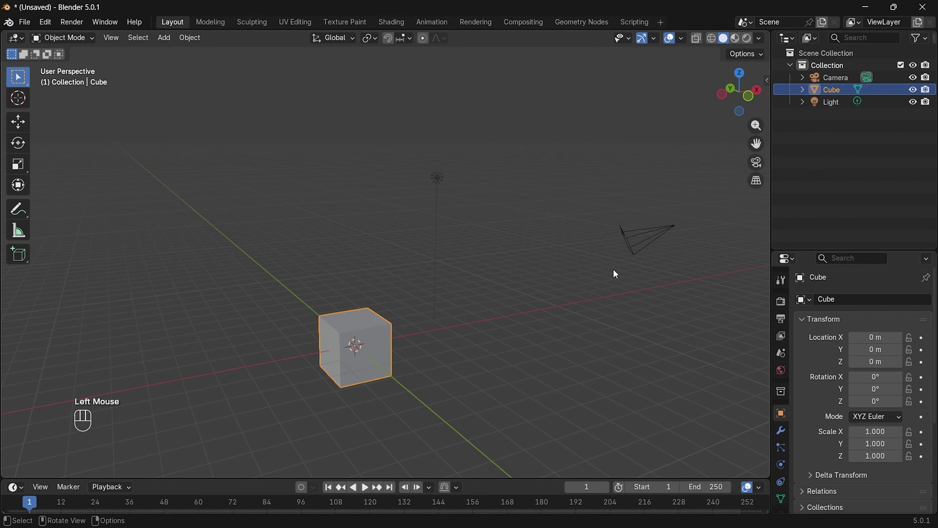
left_click(653, 231)
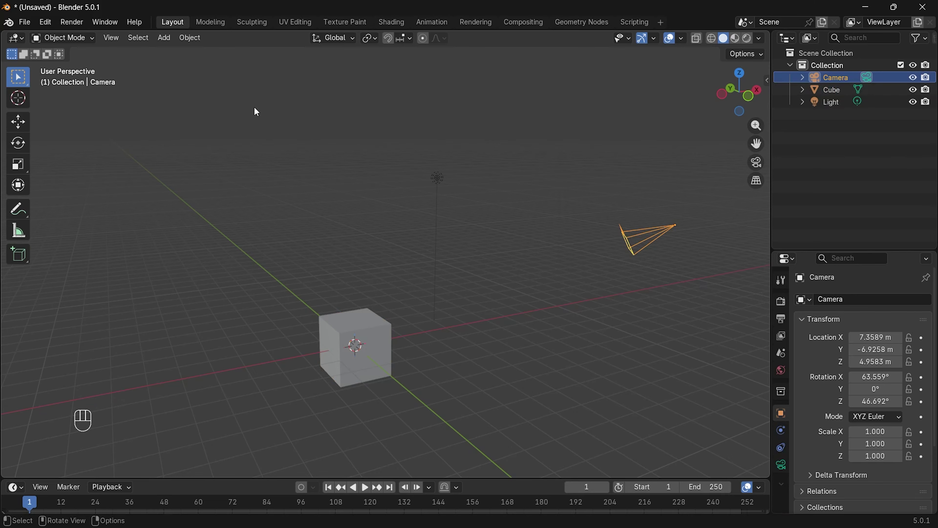
- Box-select the camera, cube and light together, and reselect only the cube and light with a smaller box
left_click_drag(247, 94, 669, 391)
left_click_drag(695, 430, 702, 441)
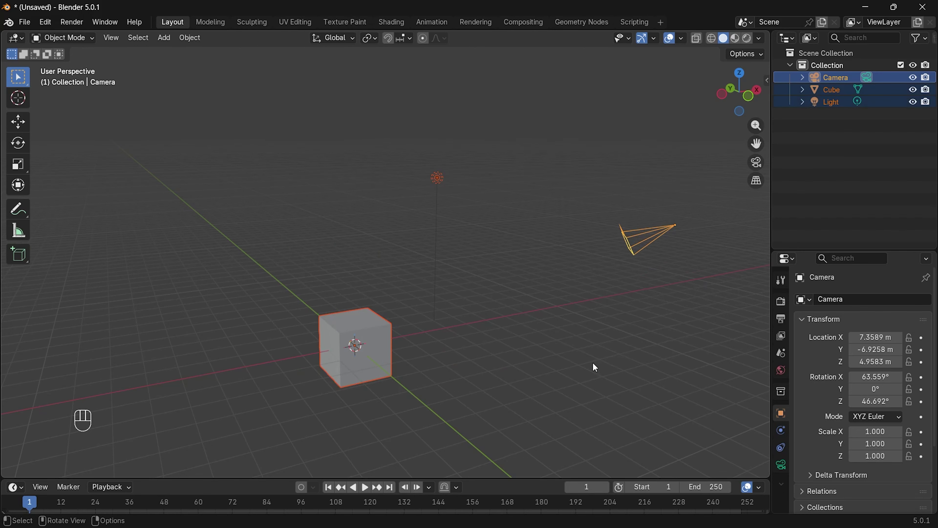
left_click_drag(273, 100, 712, 443)
left_click_drag(246, 107, 464, 406)
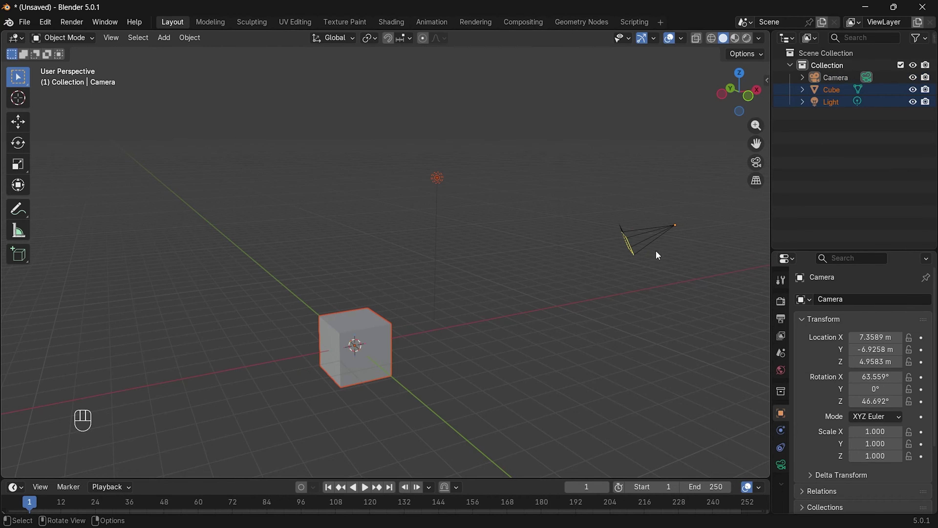
left_click_drag(221, 113, 465, 434)
left_click_drag(302, 113, 478, 378)
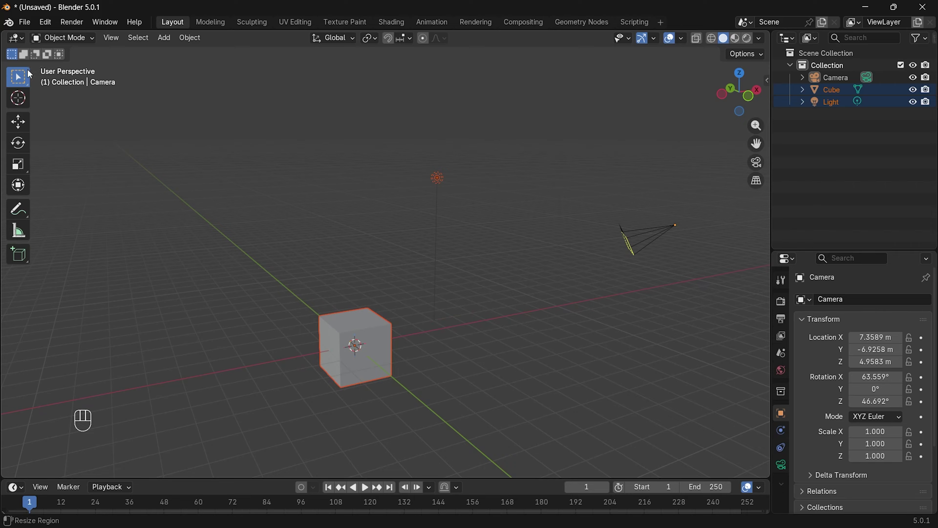
- Return to the Tweak tool, select the cube and the camera in turn, and deselect everything
left_click(17, 77)
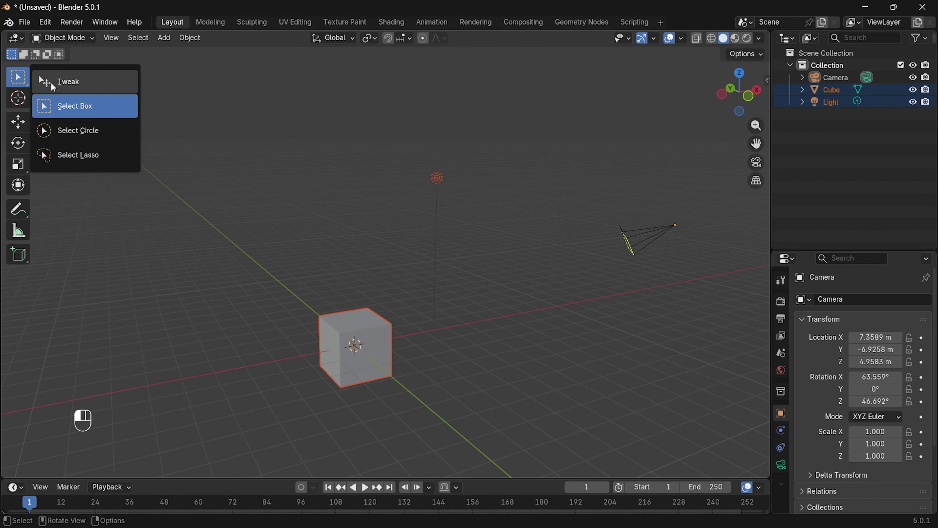
left_click(90, 84)
left_click(355, 345)
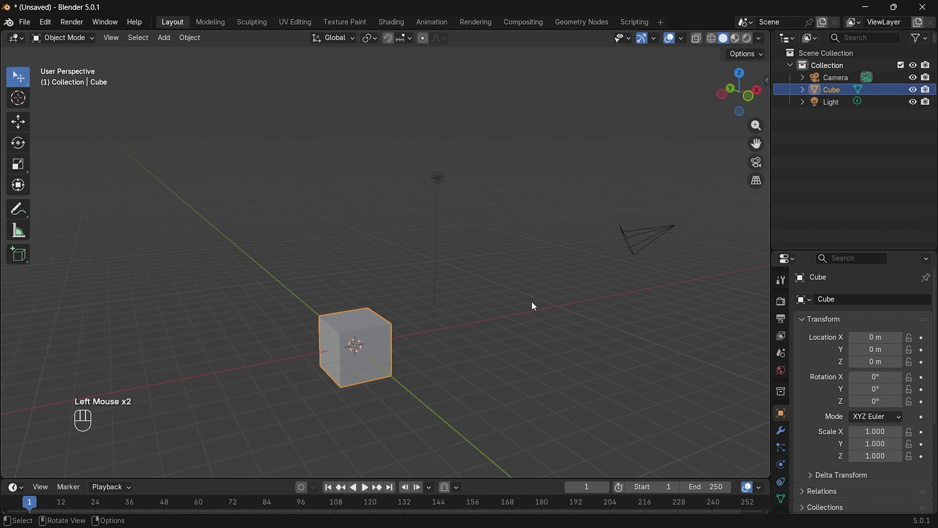
left_click(661, 224)
left_click(304, 116)
left_click(360, 178)
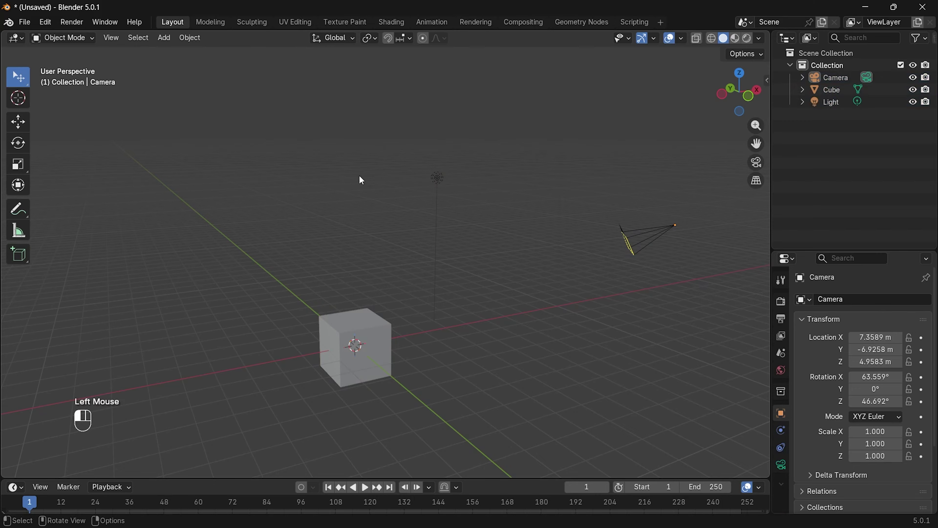
left_click(528, 350)
left_click(440, 287)
- Switch to the Select Circle tool and use its circle of radius 25 on the cube
left_click(18, 77)
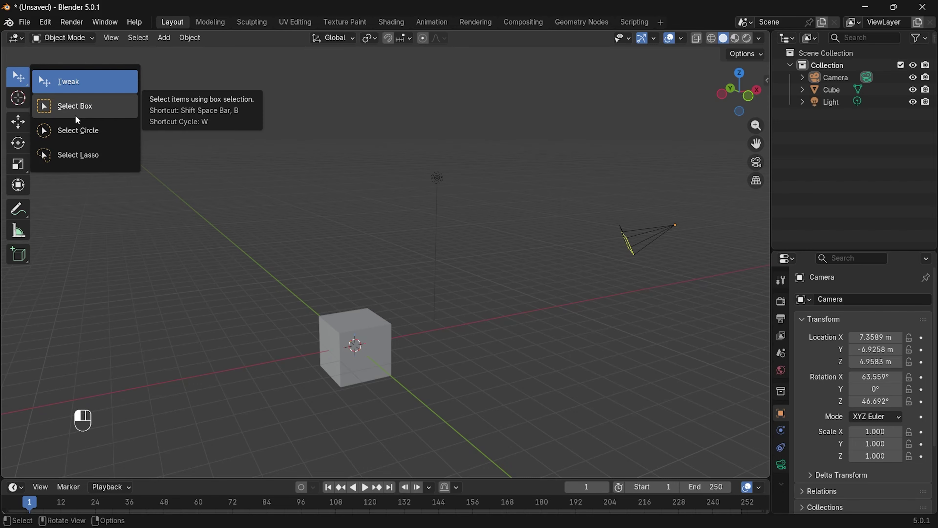
left_click(77, 120)
left_click(18, 77)
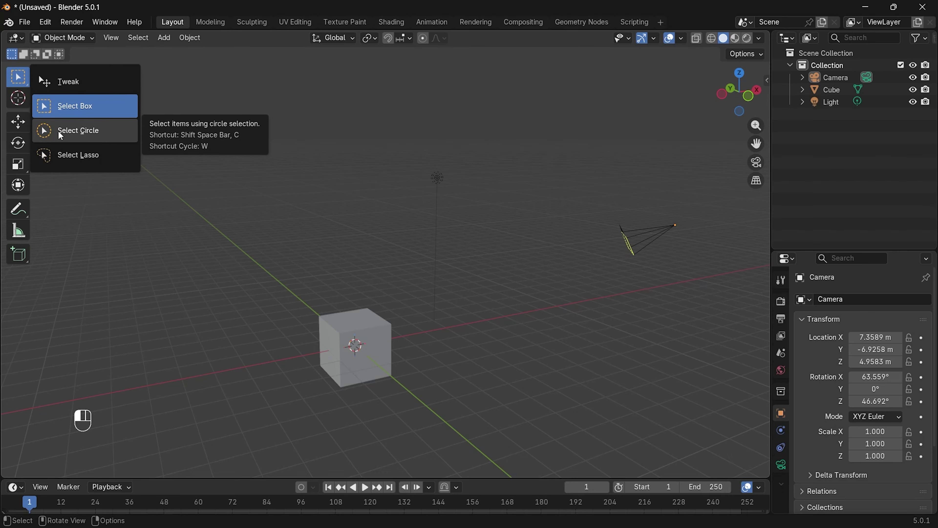
left_click(60, 131)
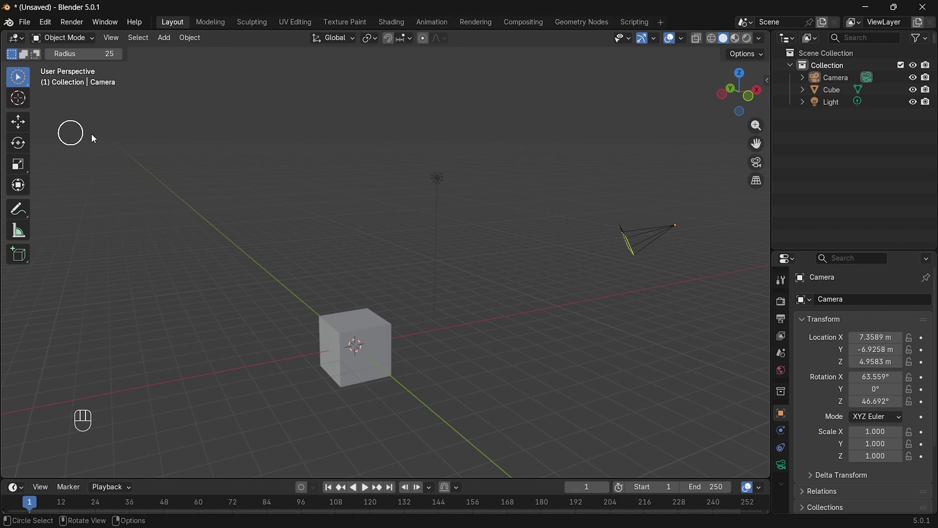
left_click(368, 325)
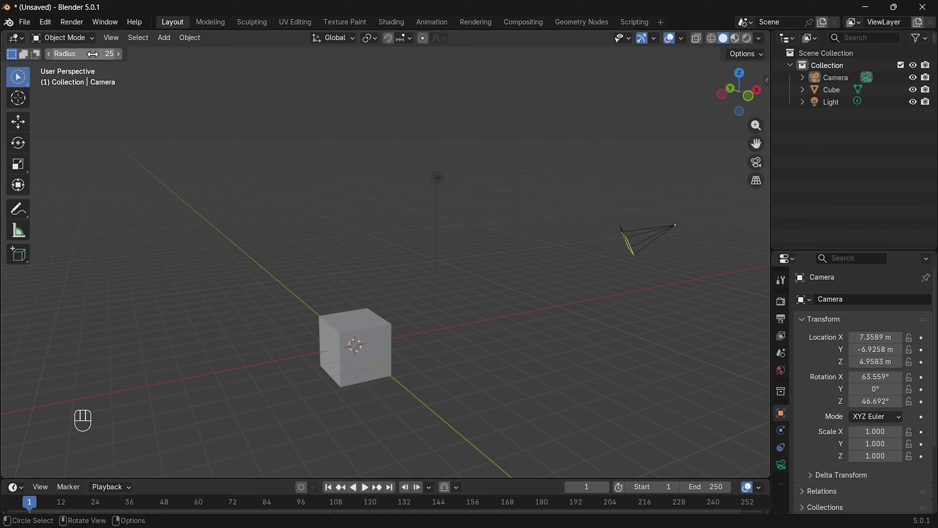
- Set the selection circle's radius to 99 and select the cube with it
left_click_drag(92, 54, 128, 54)
left_click(394, 321)
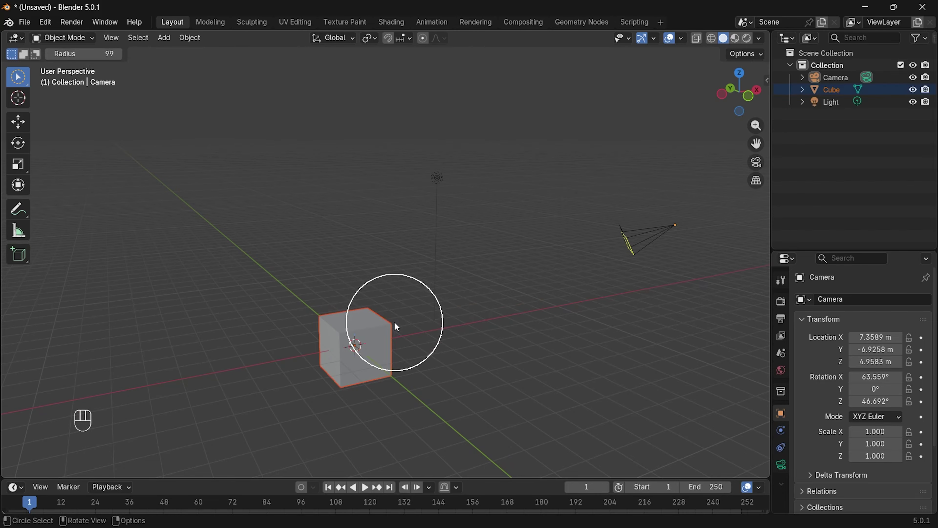
left_click(395, 321)
- Enlarge the selection circle's radius to 183 and circle-select the cube from the space between it and the light
left_click_drag(75, 54, 105, 54)
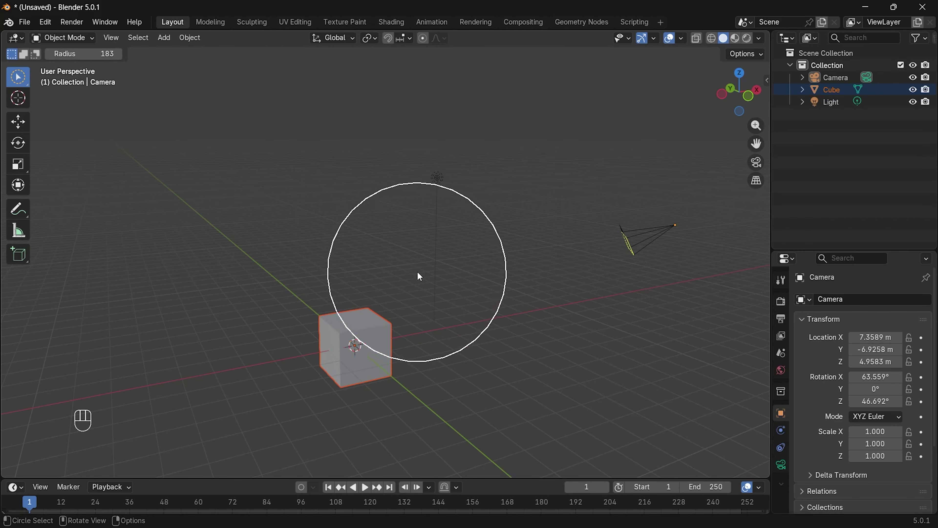
left_click_drag(421, 269, 414, 283)
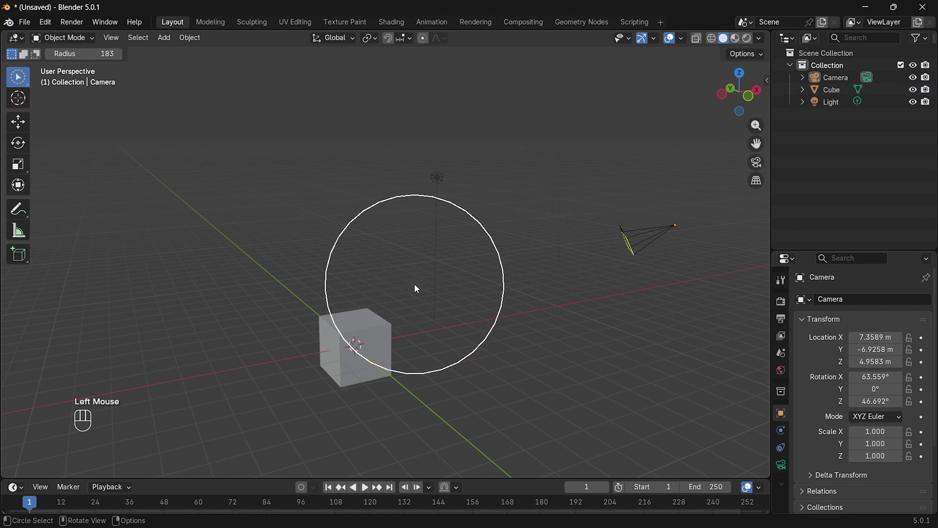
left_click(414, 283)
left_click(414, 283)
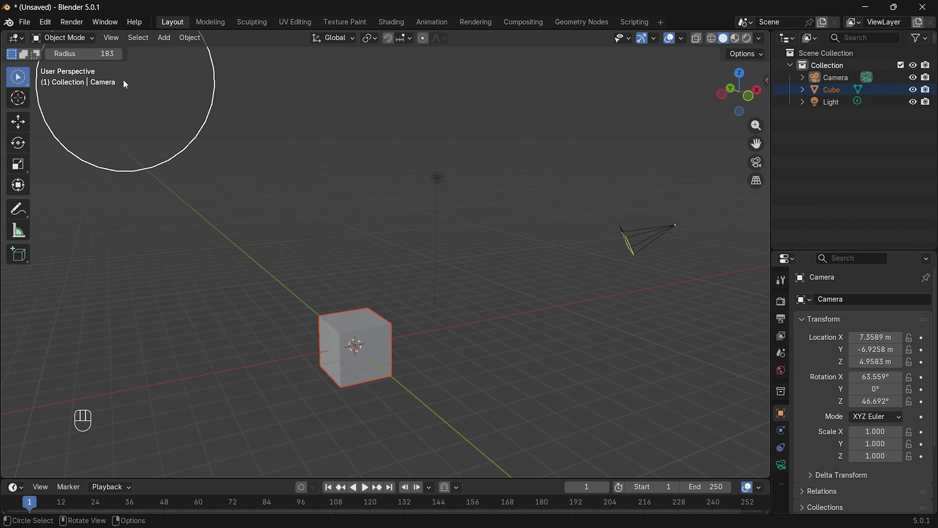
- Set the selection circle's radius to 206, circle-select the cube and light together, and reselect only the cube
left_click_drag(97, 56, 107, 55)
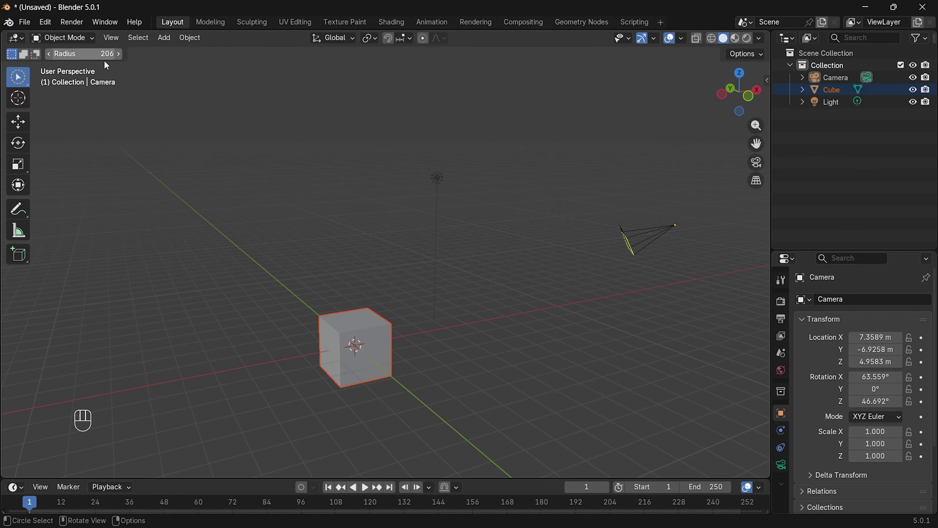
left_click(423, 277)
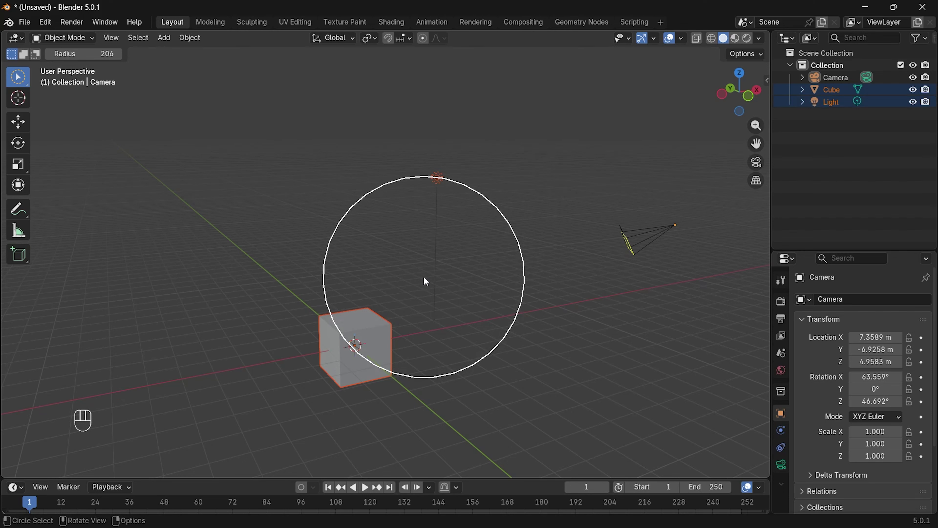
left_click(419, 278)
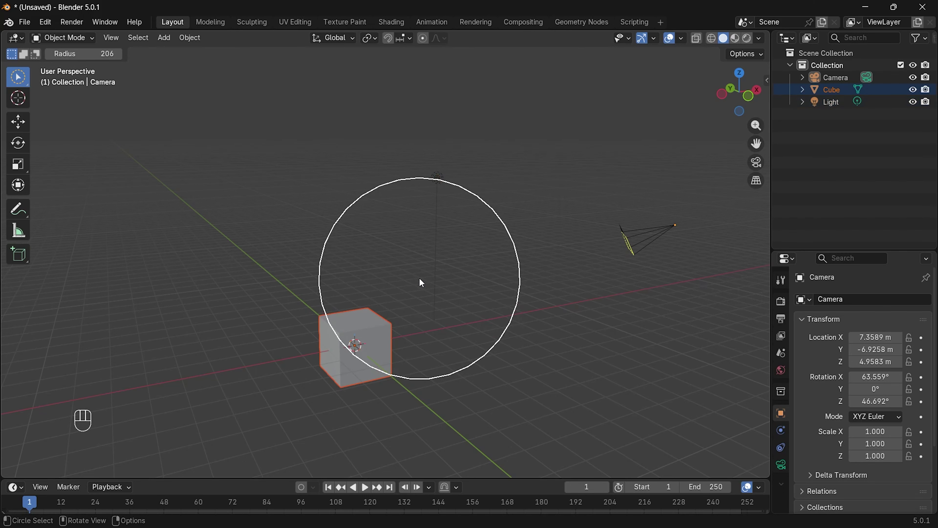
- Switch to the Select Lasso tool and lasso the light and camera, leaving out the cube
left_click(25, 84)
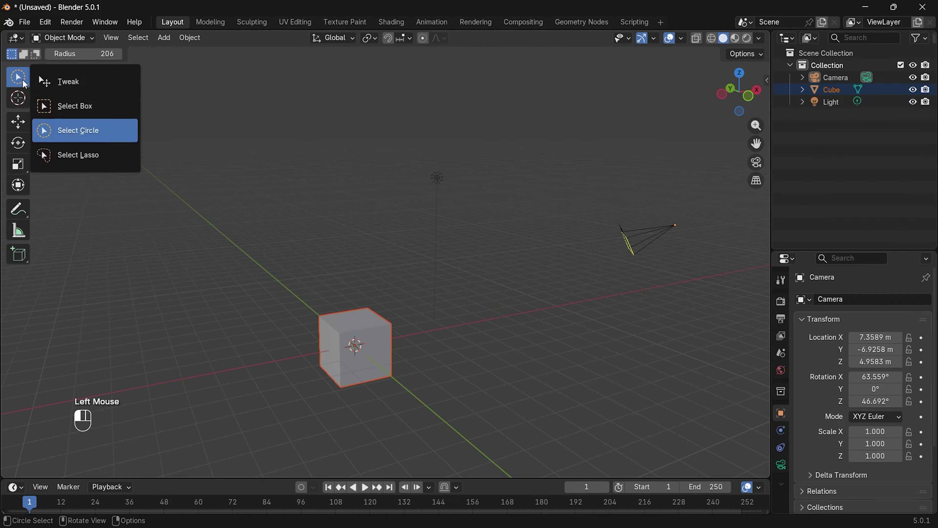
left_click(92, 156)
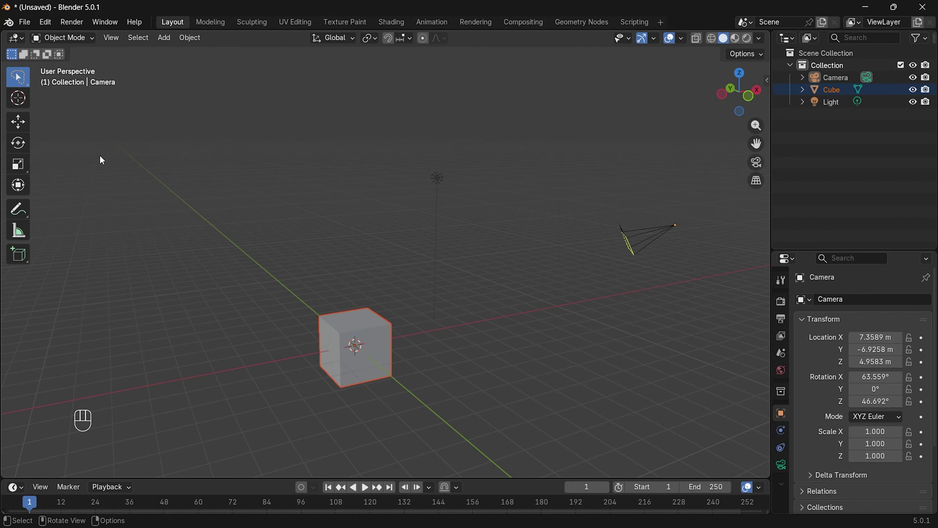
mouse_move(345, 123)
left_mouse_down()
mouse_move(314, 132)
mouse_move(285, 277)
mouse_move(323, 365)
mouse_move(512, 433)
mouse_move(695, 356)
mouse_move(700, 156)
mouse_move(451, 85)
mouse_move(296, 136)
left_mouse_up()
mouse_move(302, 95)
left_mouse_down()
mouse_move(224, 341)
mouse_move(528, 440)
mouse_move(412, 84)
mouse_move(381, 130)
mouse_move(643, 371)
mouse_move(270, 98)
mouse_move(263, 119)
left_mouse_up()
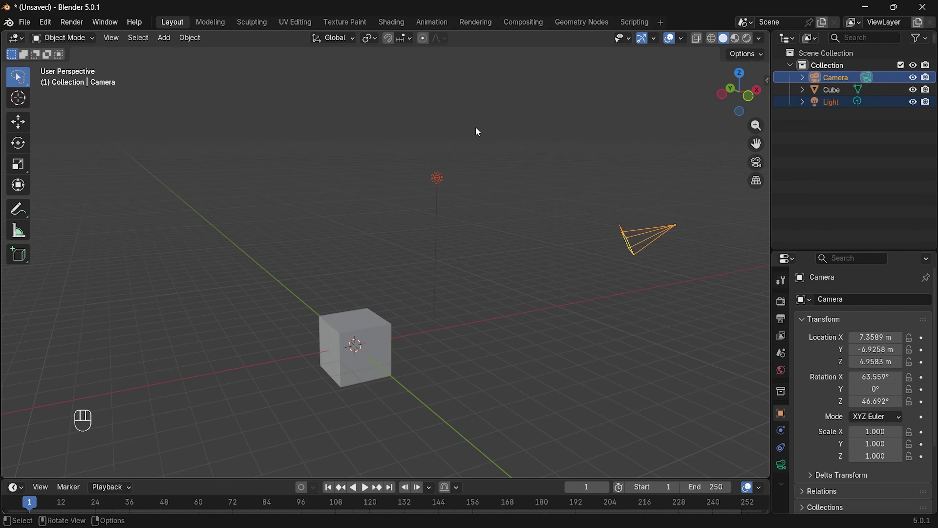
- Switch back to the Select Box tool and deselect everything
left_click(24, 85)
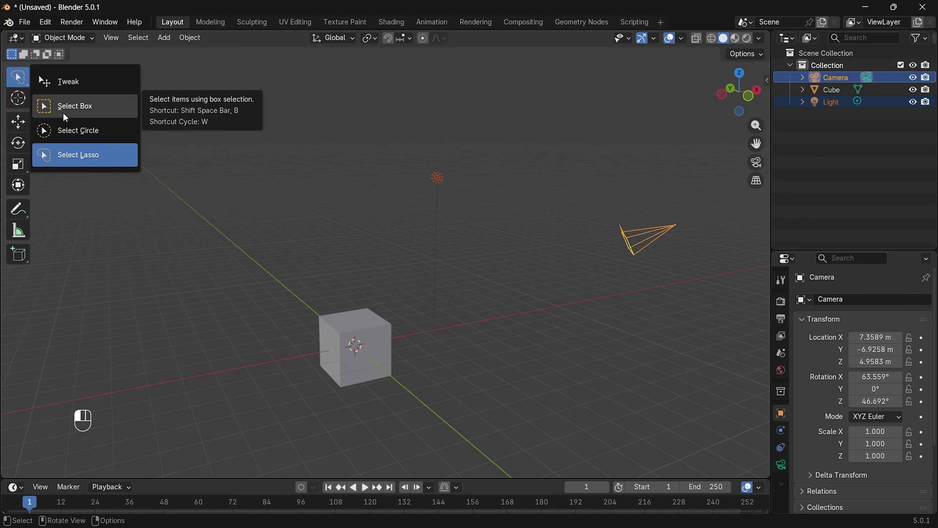
left_click(92, 118)
left_click(320, 129)
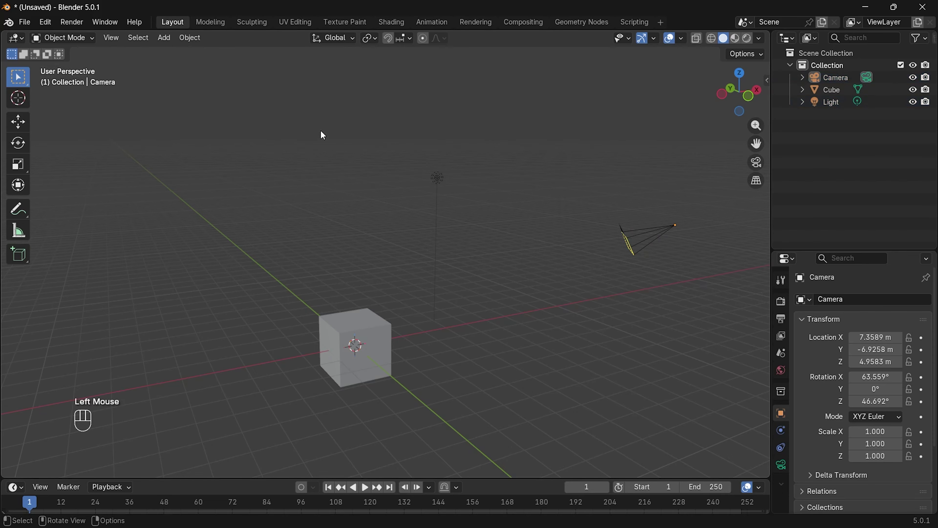
- Choose the Select Box tool and select the light and the camera alternately, one object at a time
left_click(23, 77)
left_click(75, 106)
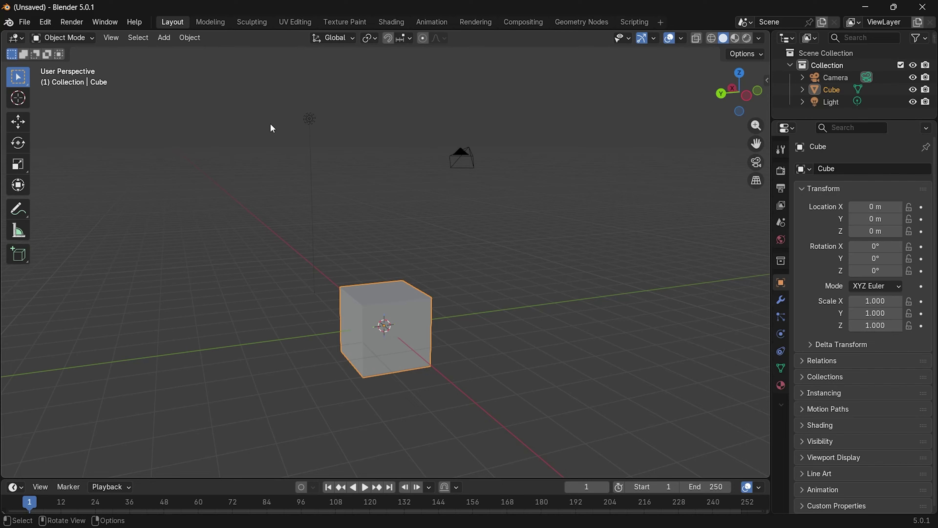
left_click(309, 117)
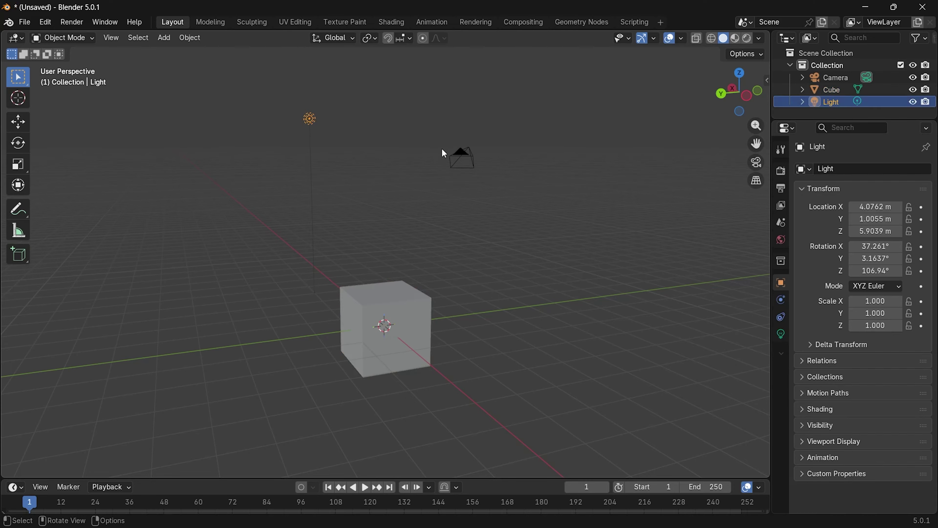
left_click(474, 156)
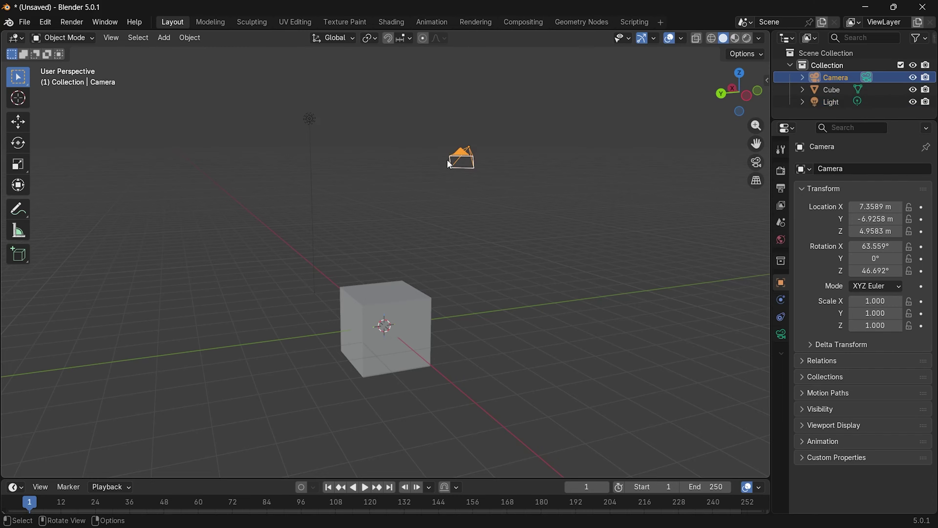
left_click(307, 117)
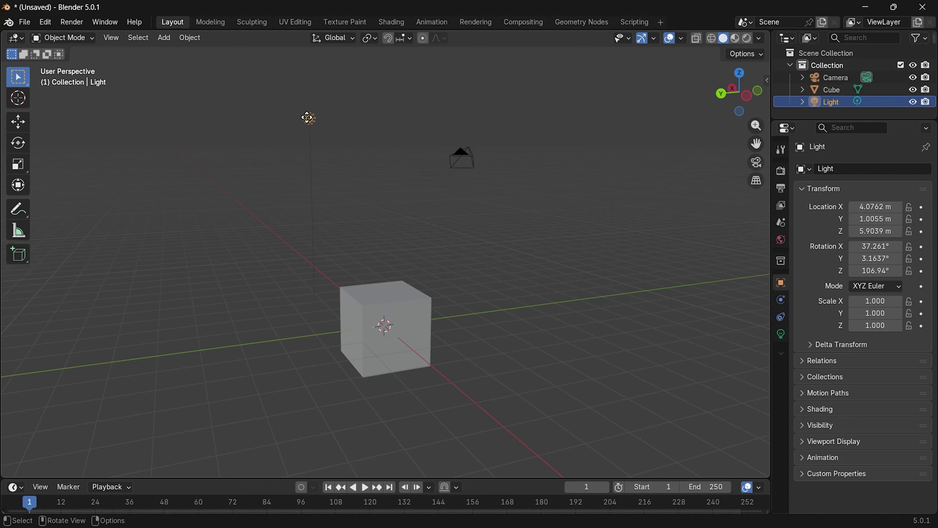
left_click(465, 155)
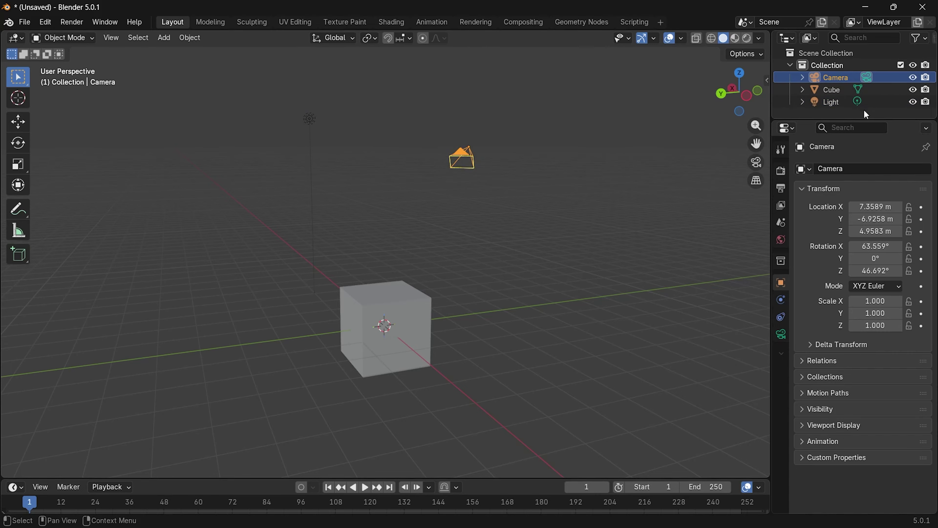
- Select the light and extend the selection with the camera and the cube
left_click(310, 118)
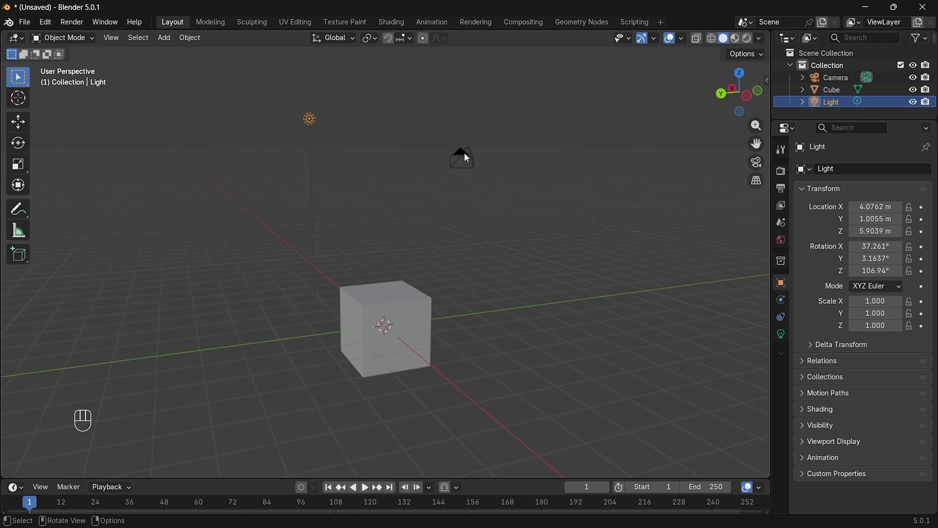
key("shift")
left_click(464, 153, "shift")
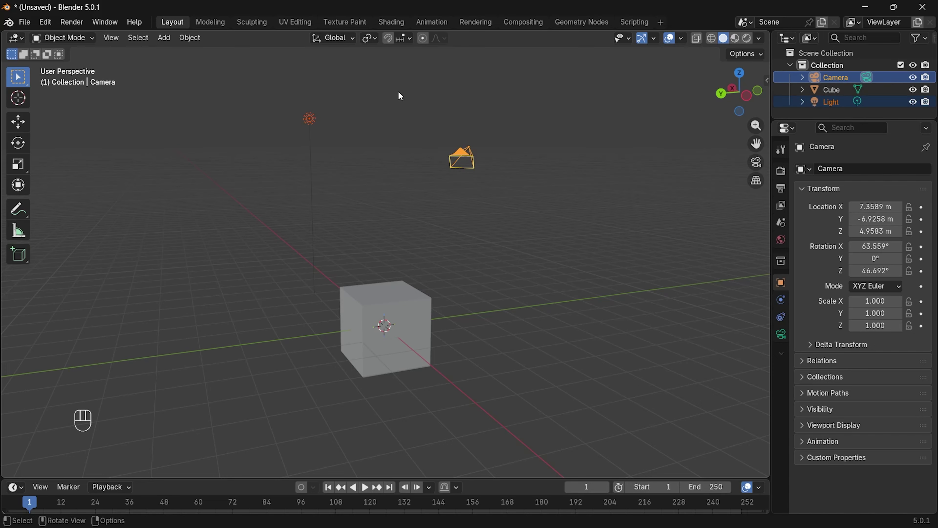
key("shift")
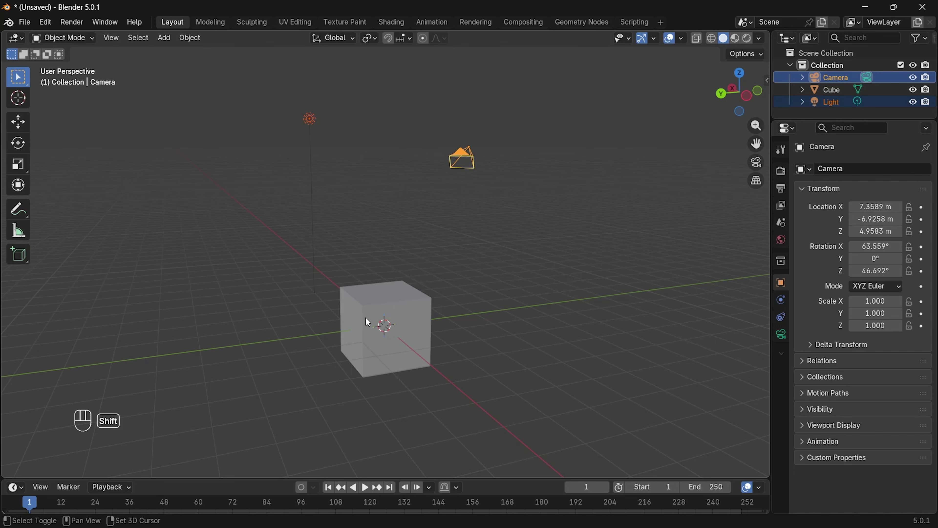
left_click(373, 315, "shift")
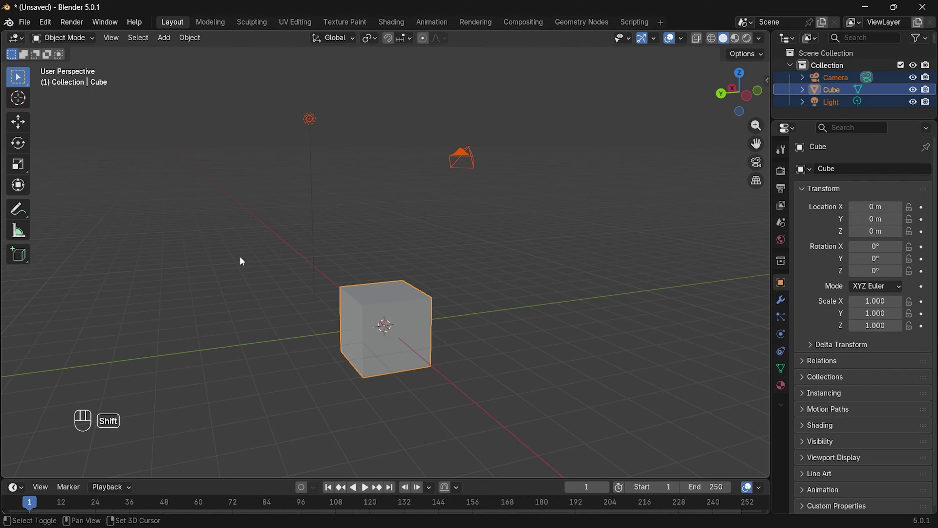
- Clear the selection, box-select the light and cube with the Select Box tool, and add the camera to them
left_click(524, 253)
left_click_drag(22, 74, 94, 88)
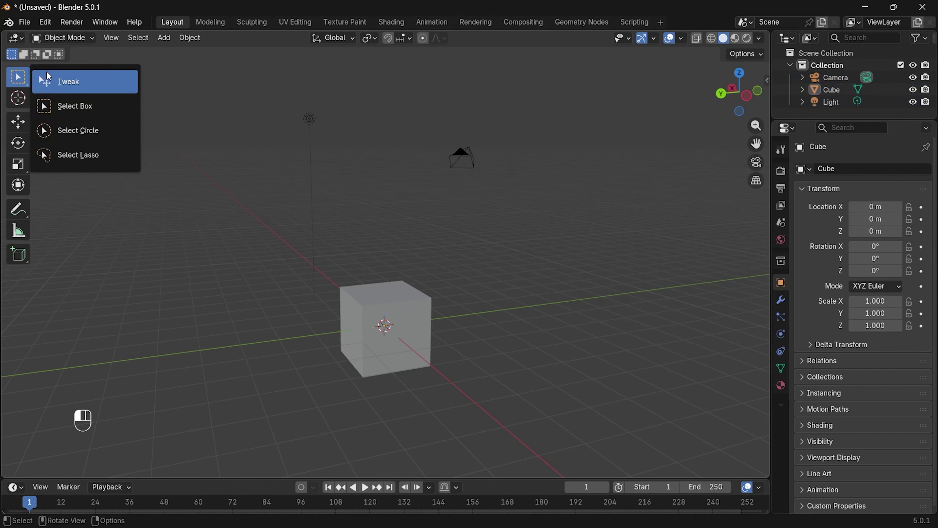
left_click_drag(19, 74, 62, 100)
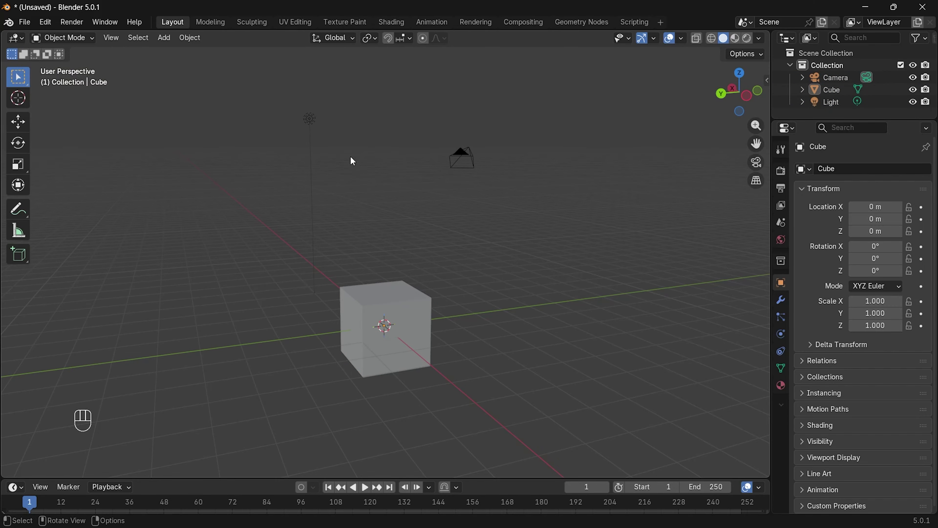
left_click_drag(280, 93, 431, 378)
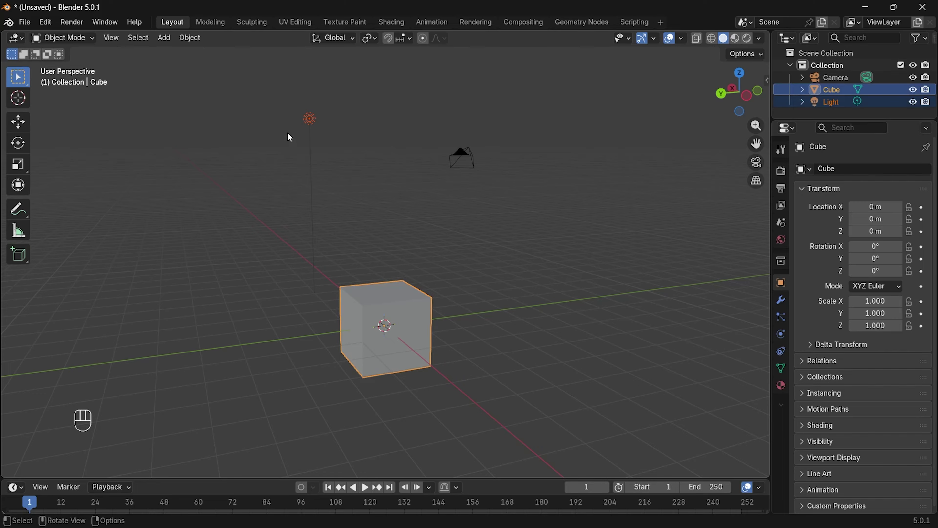
key("shift")
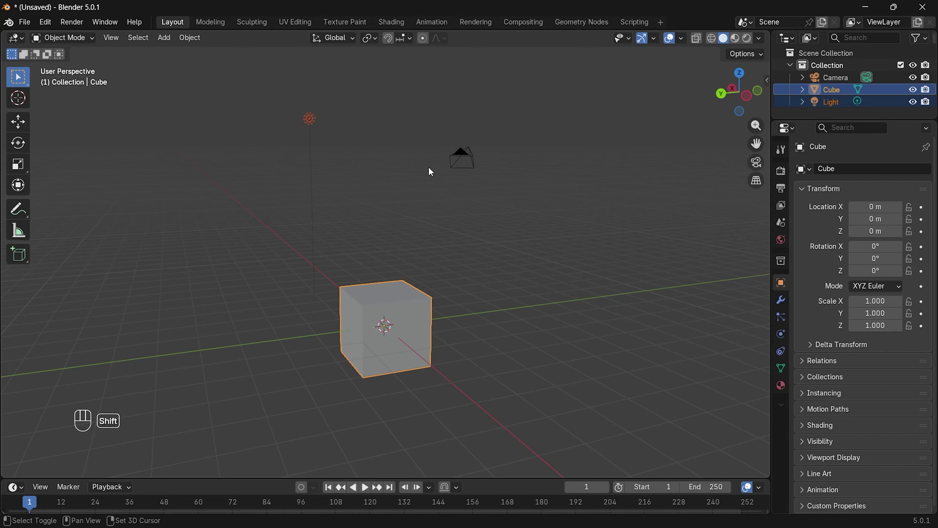
left_click(462, 154, "shift")
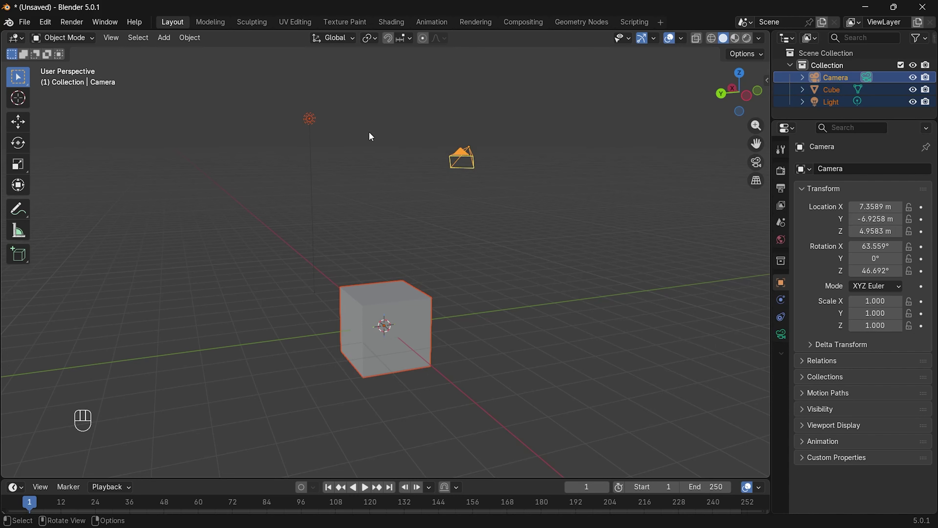
- Box-select the camera, extend the selection to the light and cube, and subtract the three objects one box at a time
left_click_drag(403, 106, 503, 213)
left_click_drag(239, 94, 404, 386, "shift")
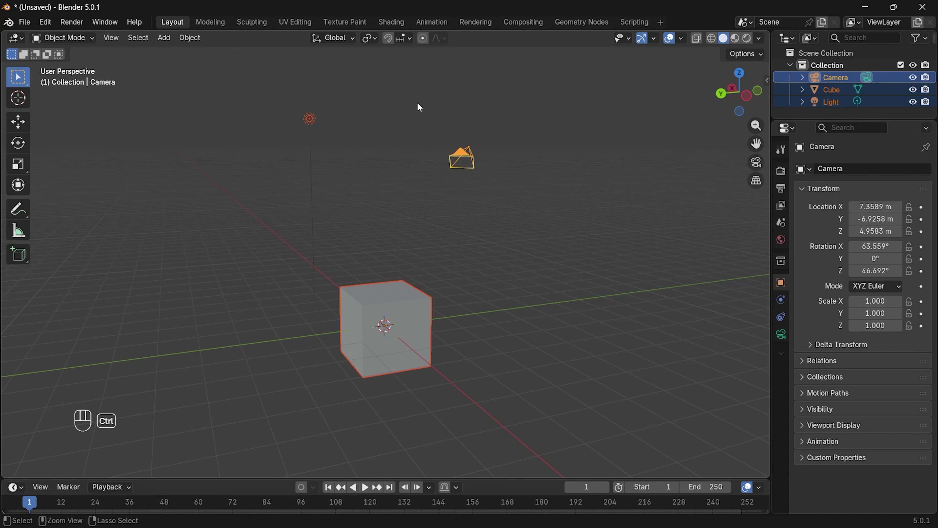
left_click_drag(417, 103, 476, 178, "ctrl")
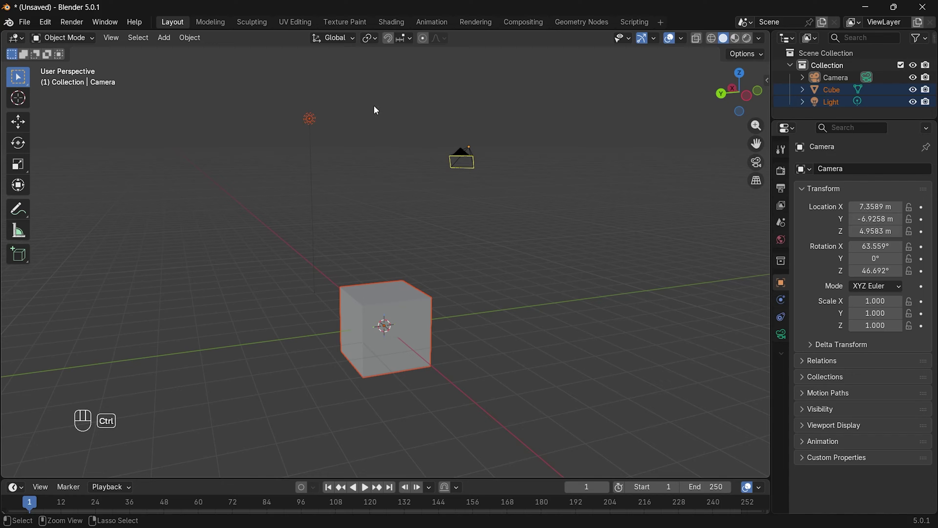
left_click_drag(274, 92, 336, 145, "ctrl")
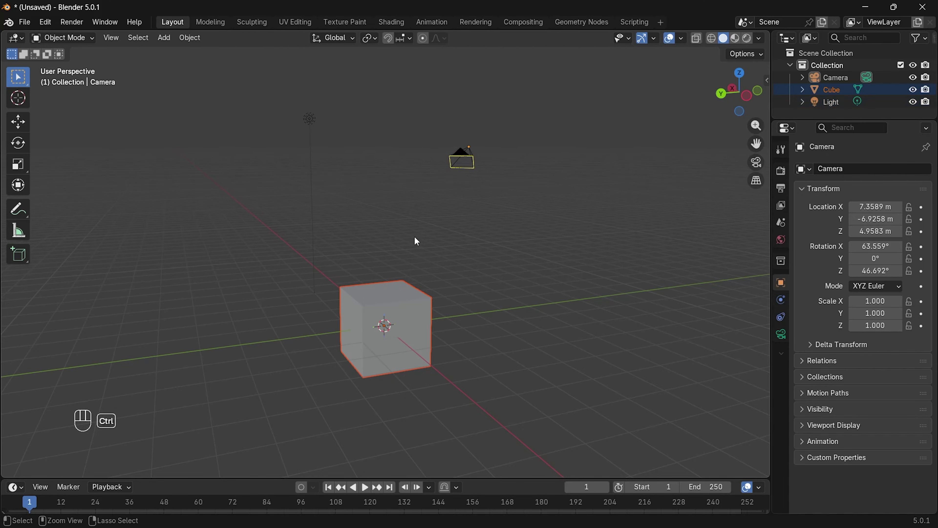
left_click_drag(331, 255, 427, 348, "ctrl")
- Box-select the light, camera and cube, subtract the light with a box, and box-select all three again
left_click_drag(238, 61, 748, 417, "shift")
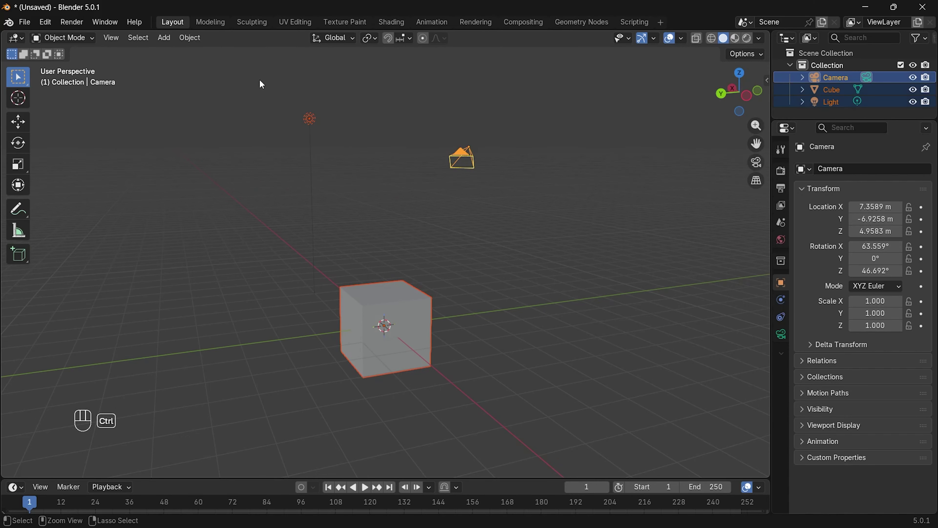
left_click_drag(274, 71, 370, 187, "ctrl")
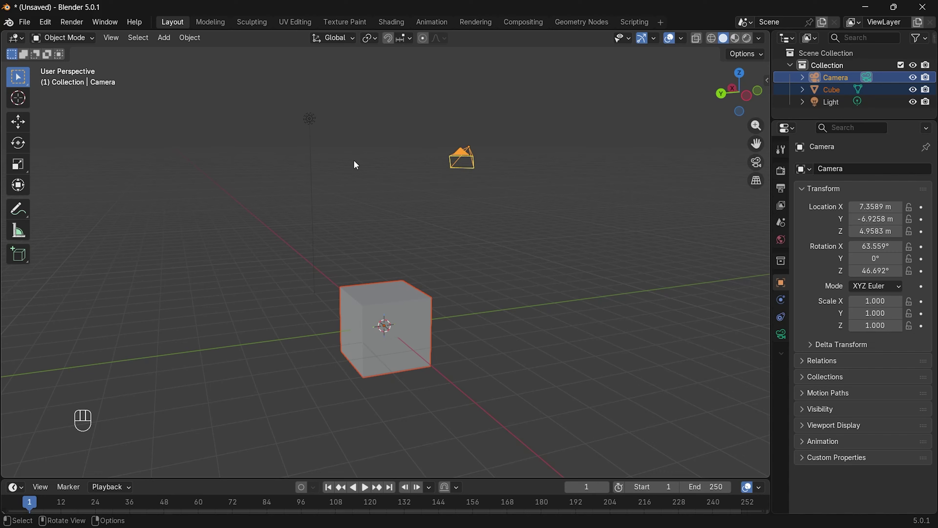
left_click_drag(227, 122, 679, 430)
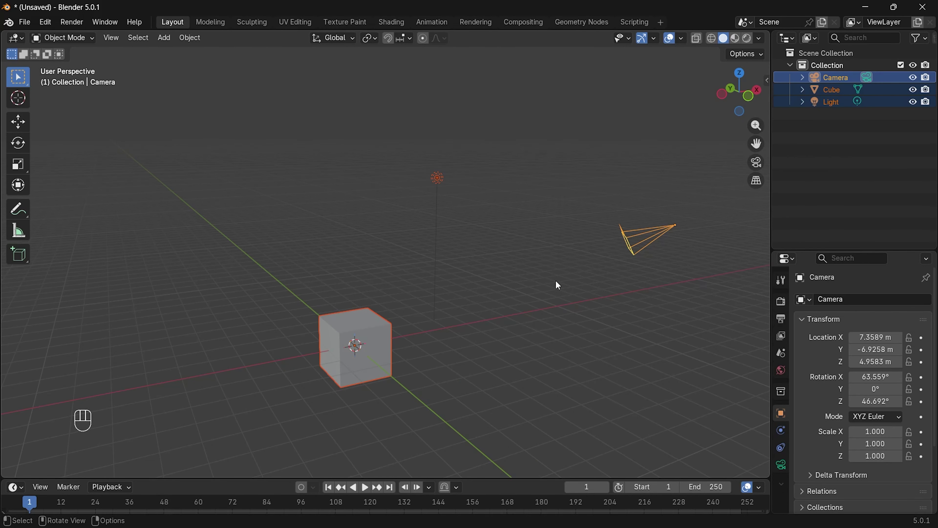
- Box-select the light and camera, delete them, and undo the deletion
left_click(661, 224)
left_click(439, 178)
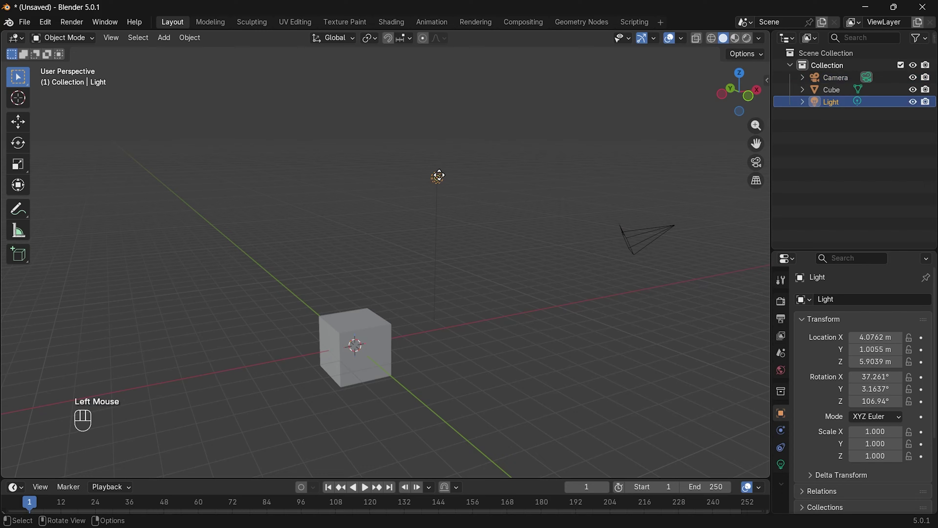
left_click_drag(390, 134, 669, 260)
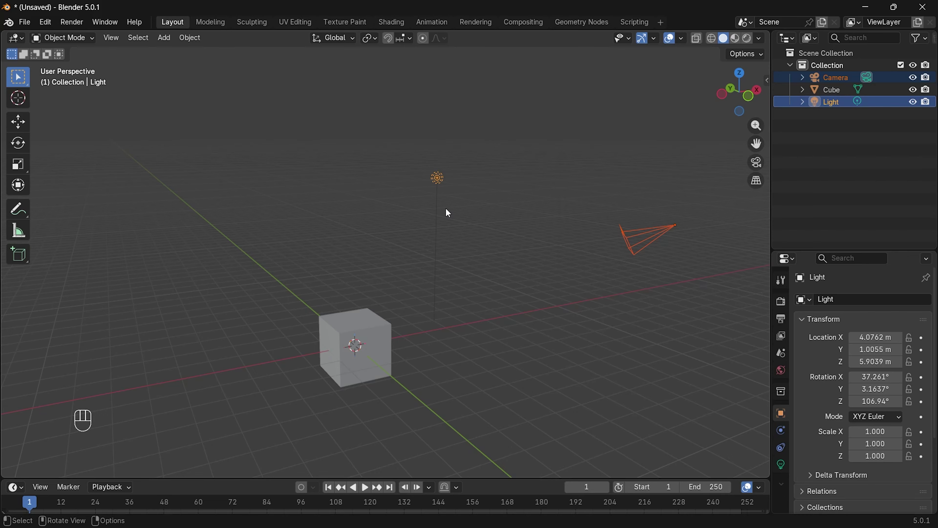
key("Delete")
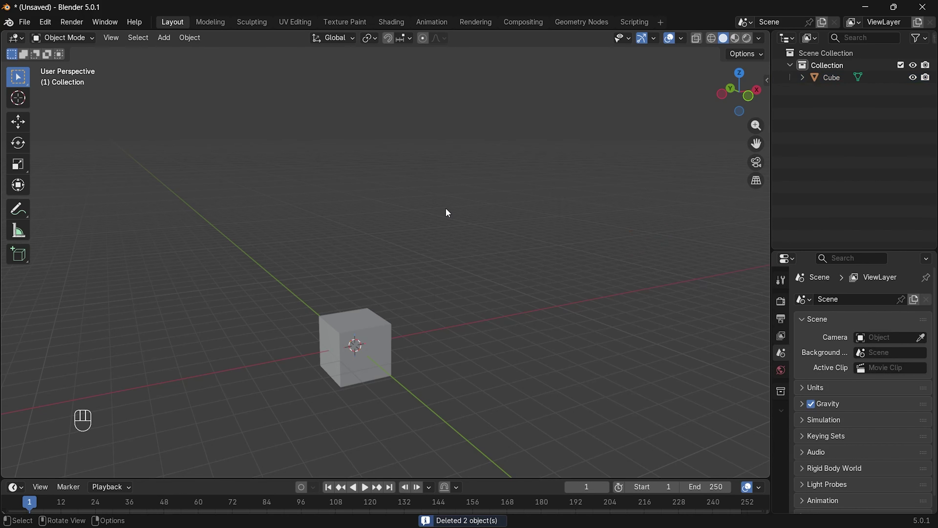
key("ctrl+z")
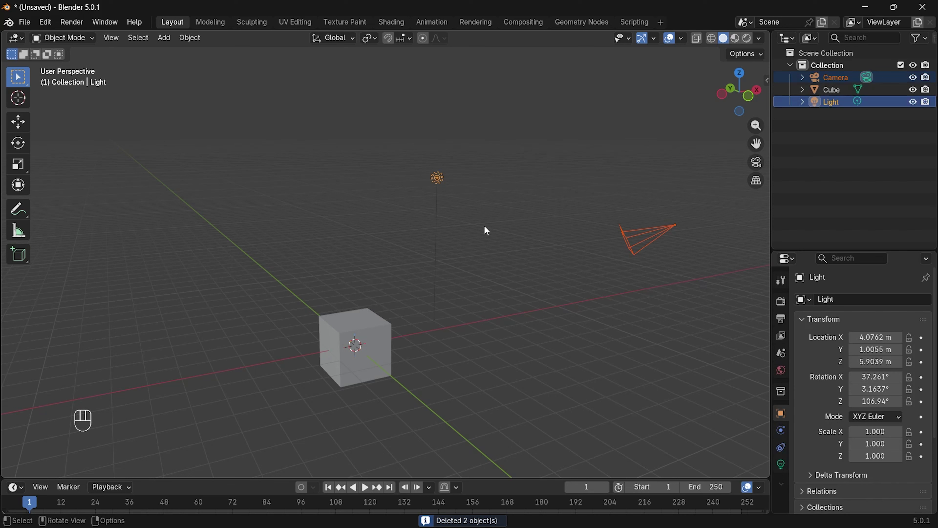
- Box-select the light and camera and delete both objects from the scene, leaving the cube
key("x")
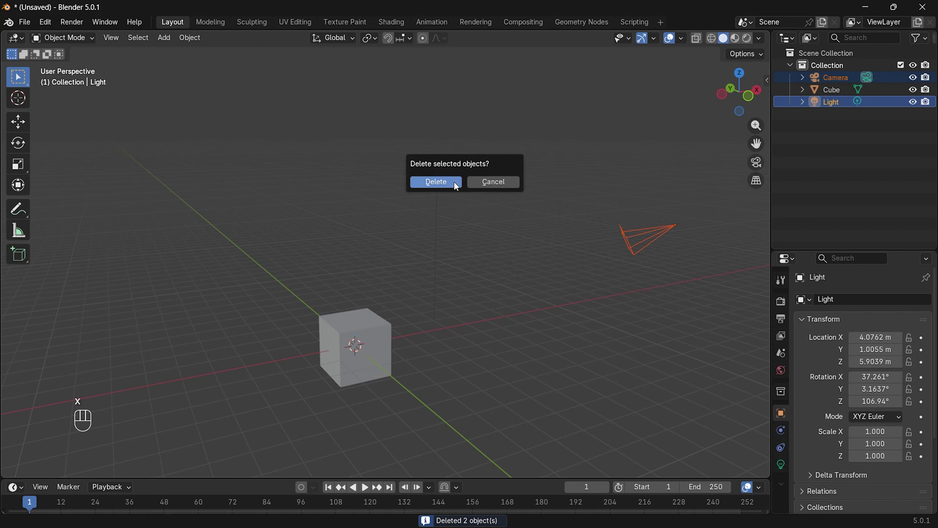
left_click(519, 188)
left_click_drag(384, 111, 683, 270)
key("x")
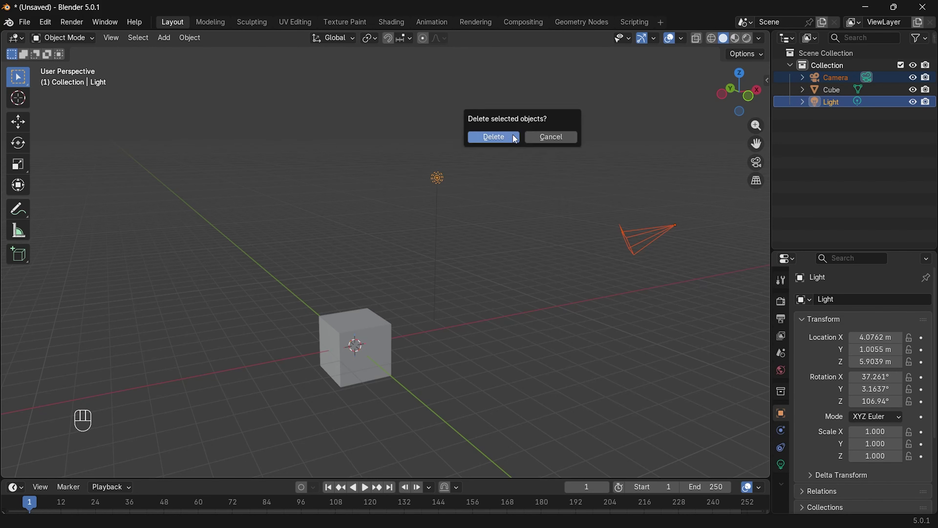
left_click(493, 138)
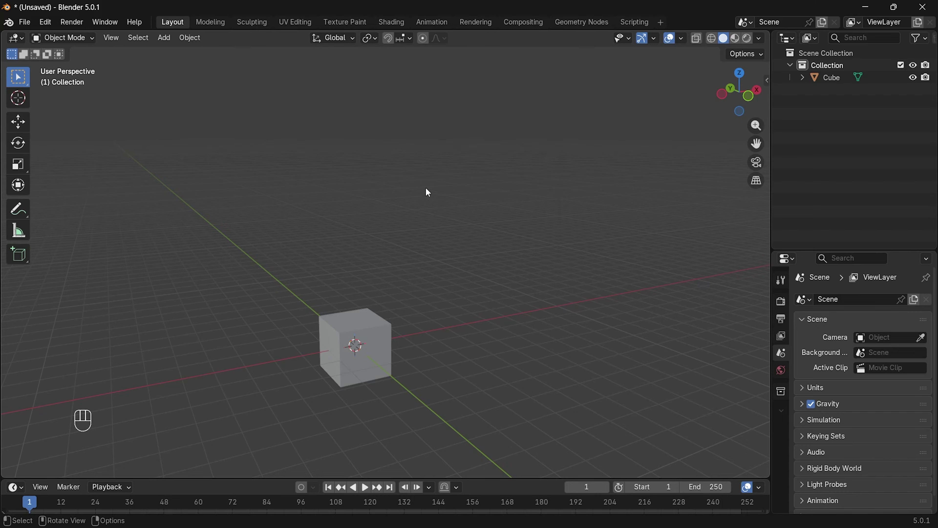
key("x")
left_click(468, 184)
- Select the cube with the Select Box tool and delete it
left_click(17, 74)
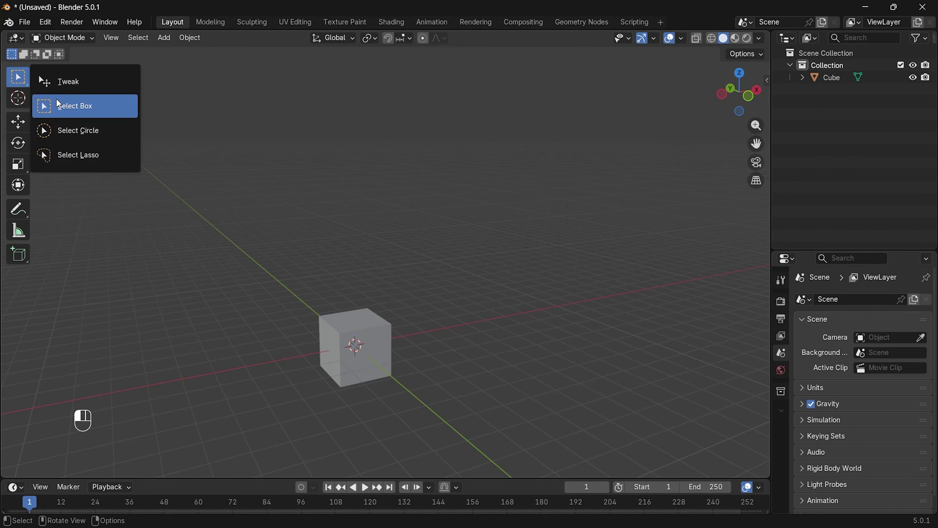
left_click(63, 105)
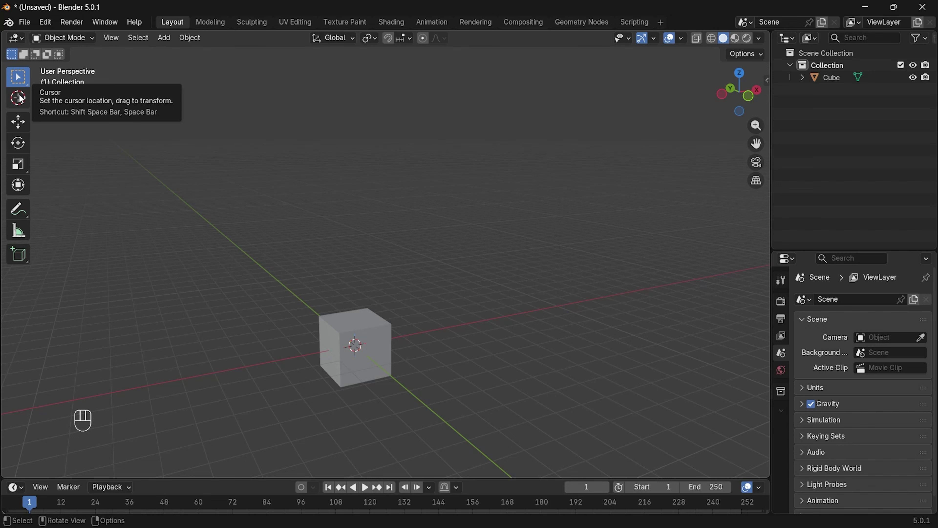
left_click(350, 338)
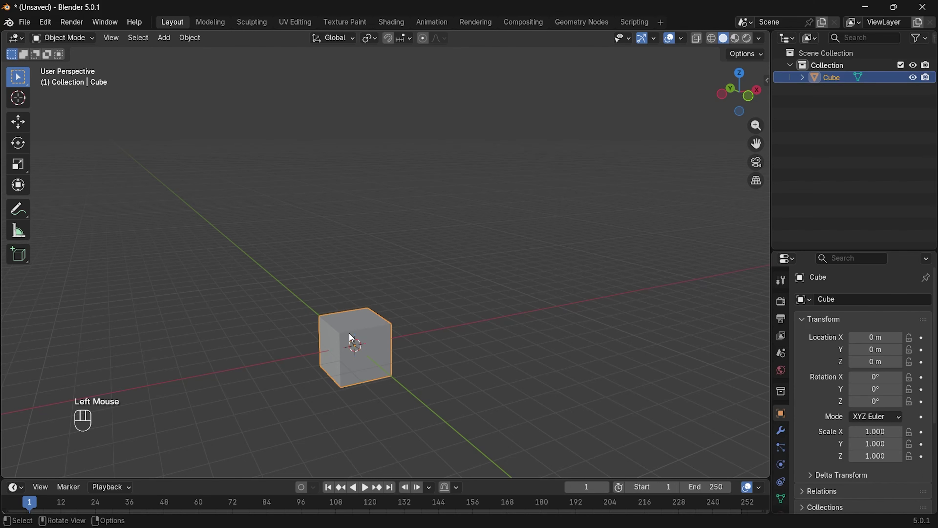
key("x")
left_click(409, 336)
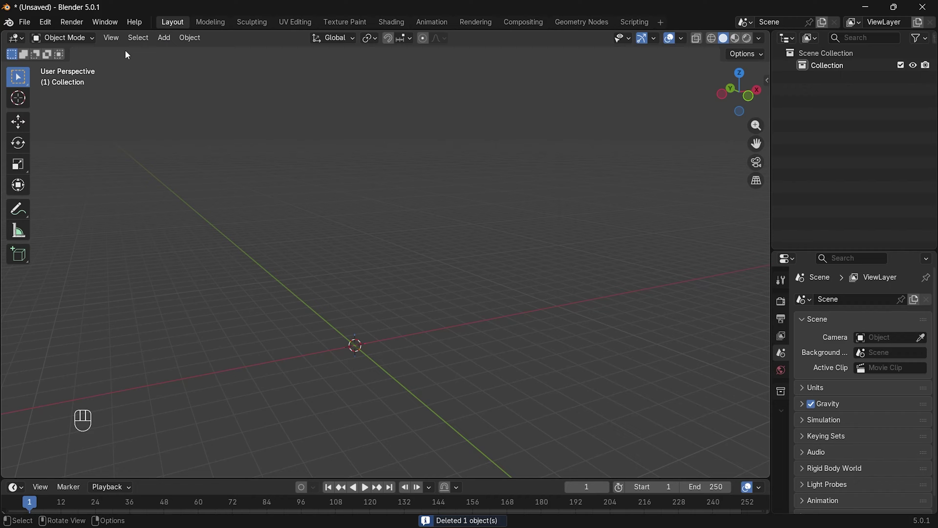
- Add a new cube mesh to the empty scene
left_click(163, 38)
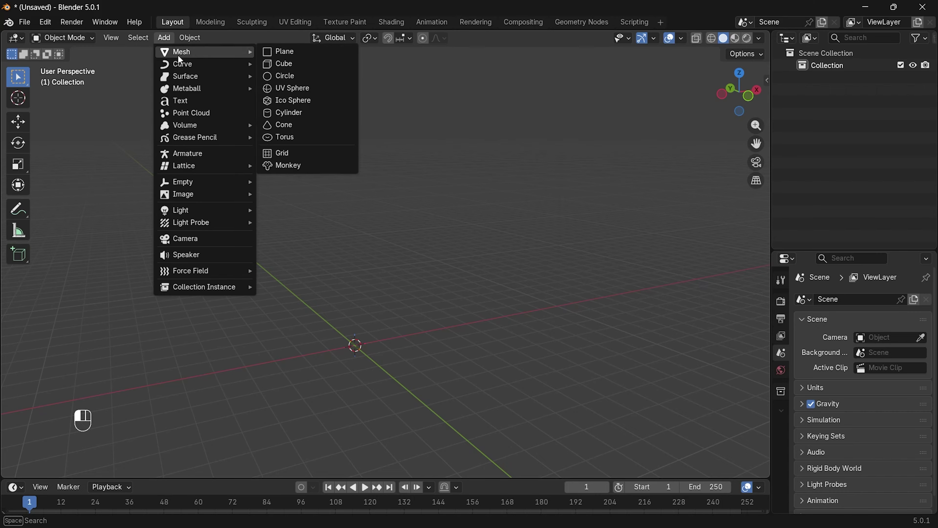
mouse_move(231, 285)
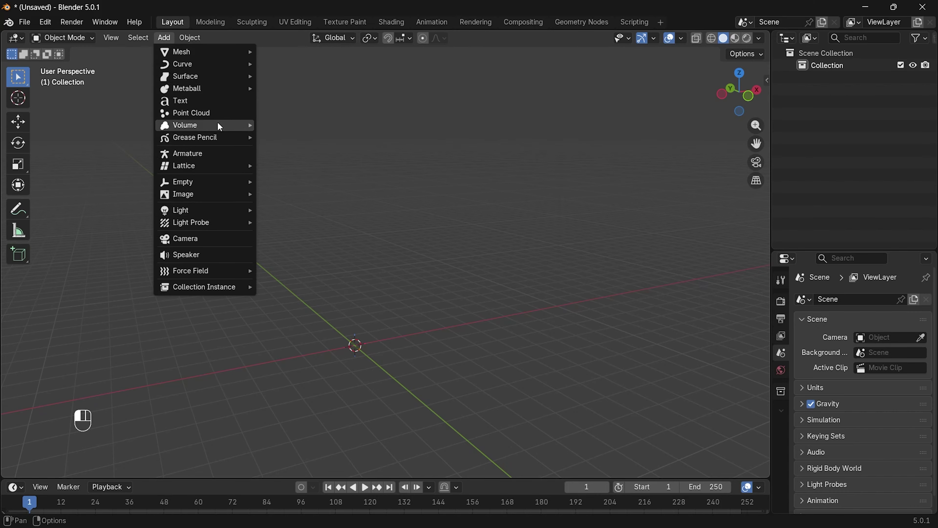
mouse_move(207, 53)
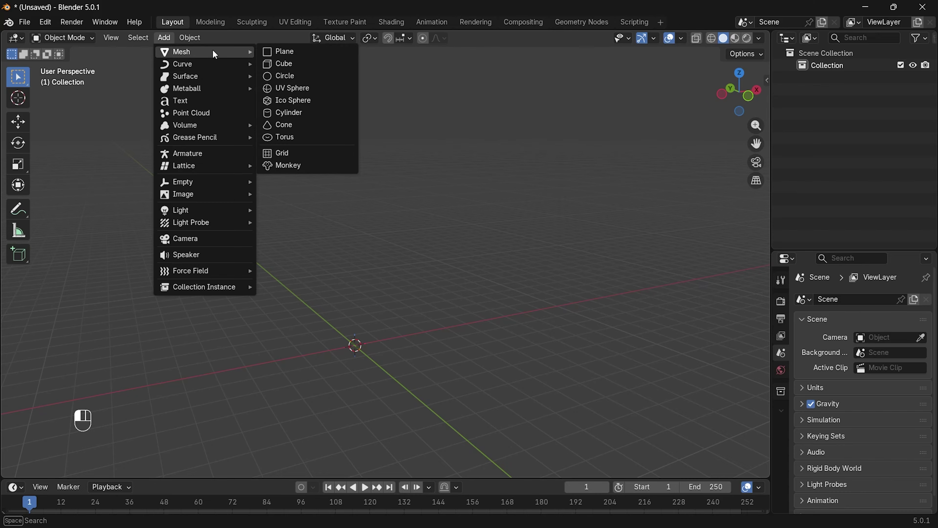
left_click(280, 66)
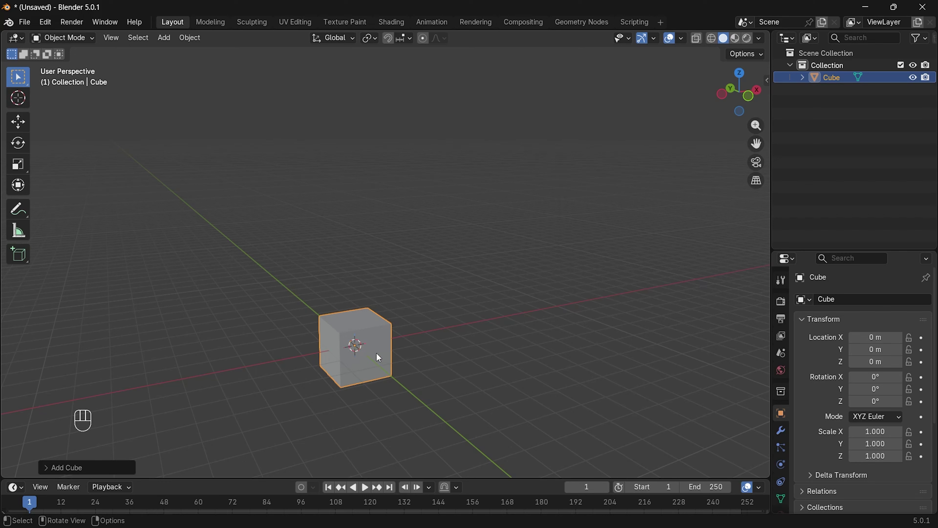
- Place the 3D cursor in empty space above the existing cube and add a second cube mesh there
left_click(18, 98)
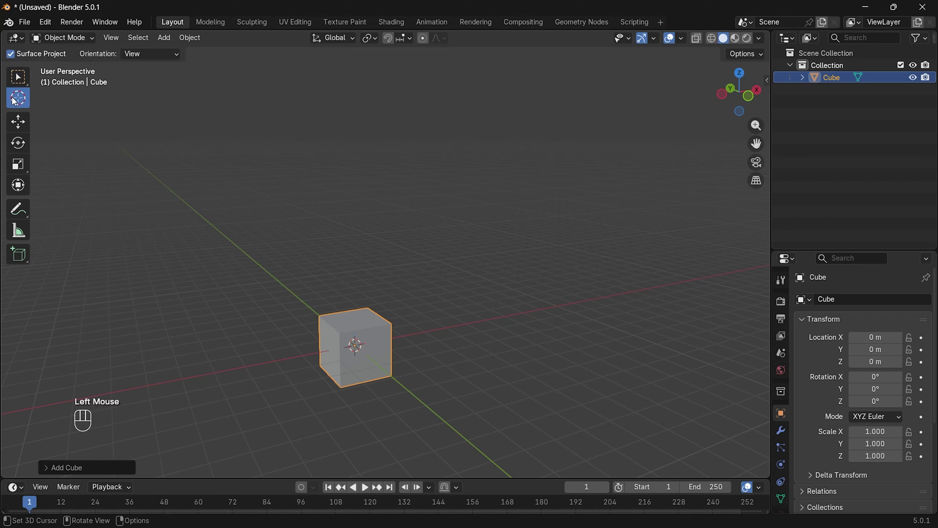
left_click(434, 122)
left_click(162, 37)
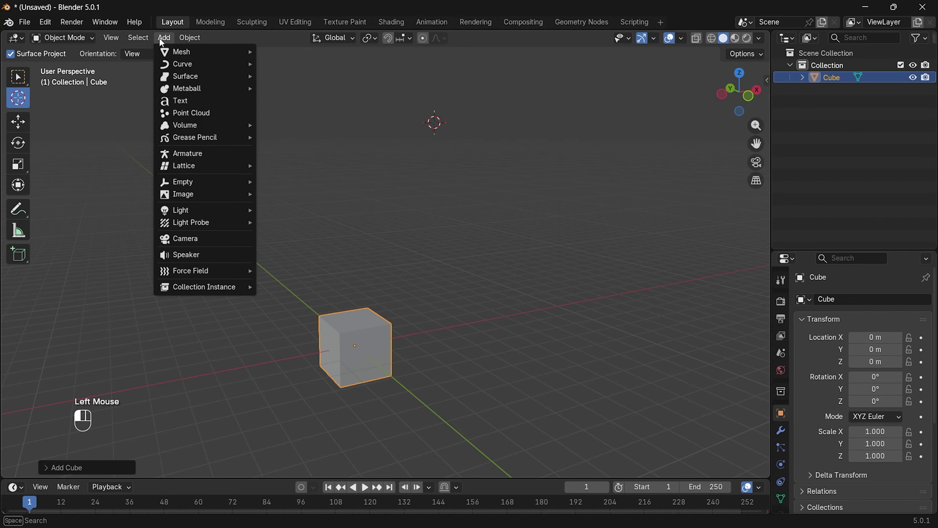
mouse_move(164, 52)
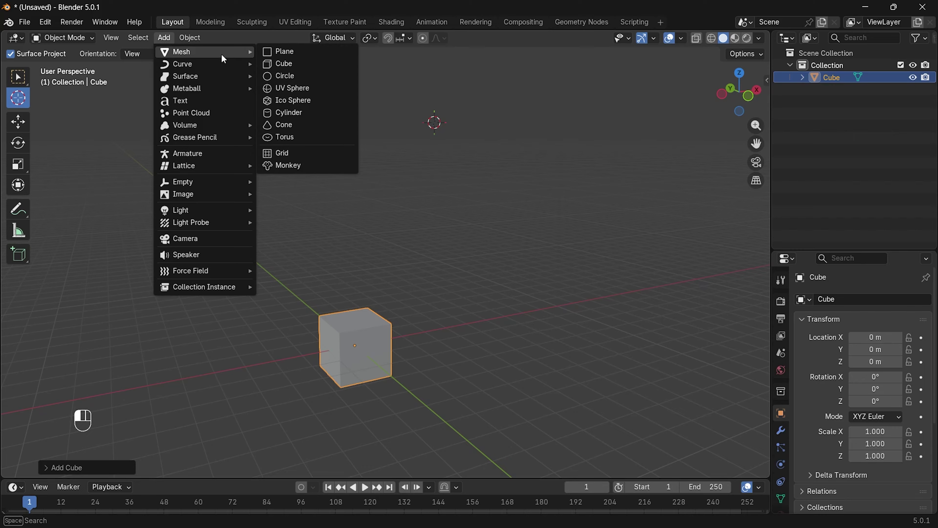
left_click(274, 65)
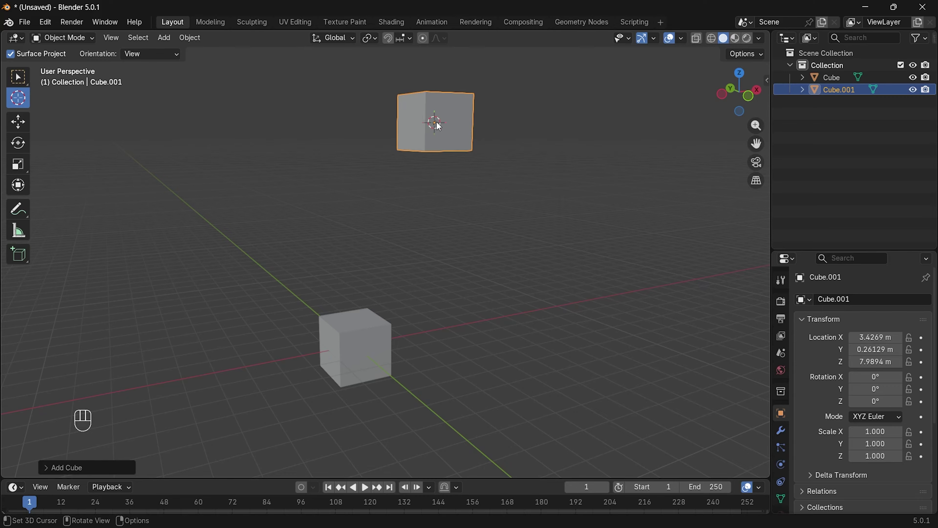
left_click(164, 38)
mouse_move(177, 64)
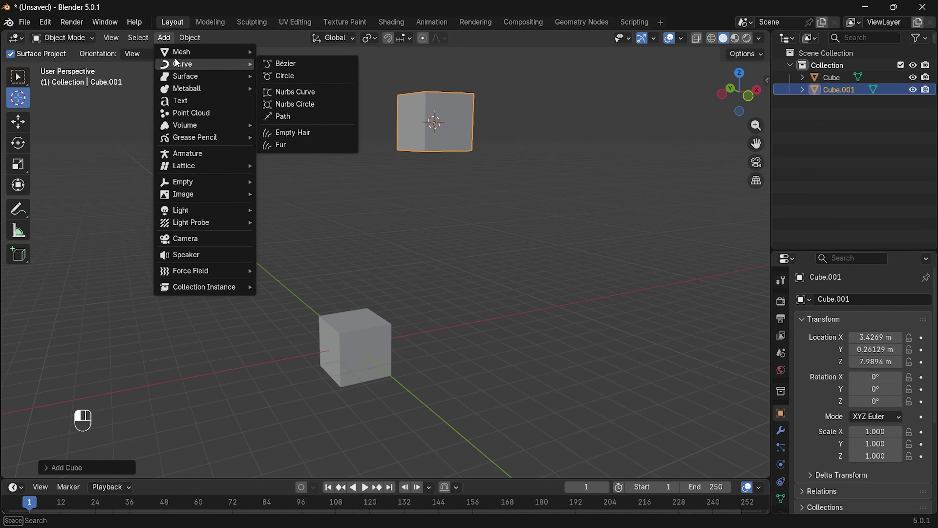
left_click(514, 135)
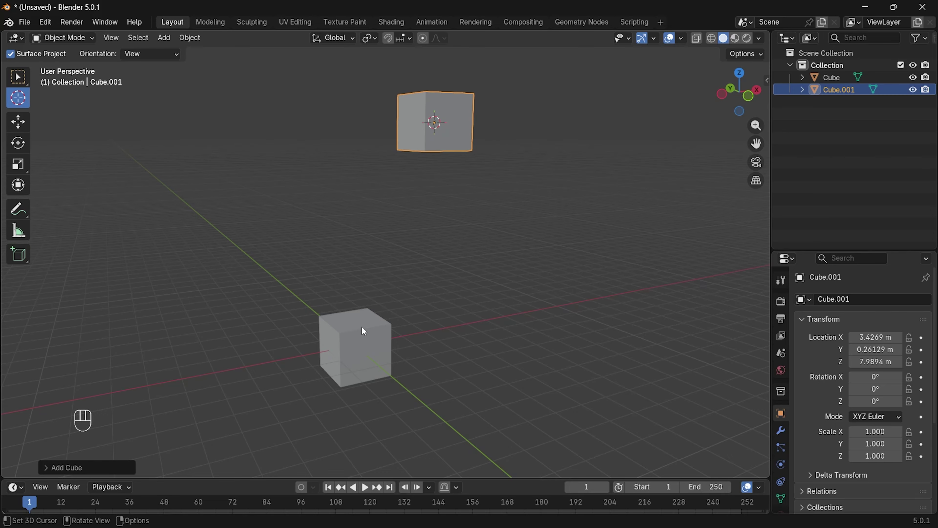
- Place the 3D cursor on the surface of the original cube and check its position from other angles
left_click(348, 345)
left_click(18, 76)
middle_click_drag(476, 323, 409, 265)
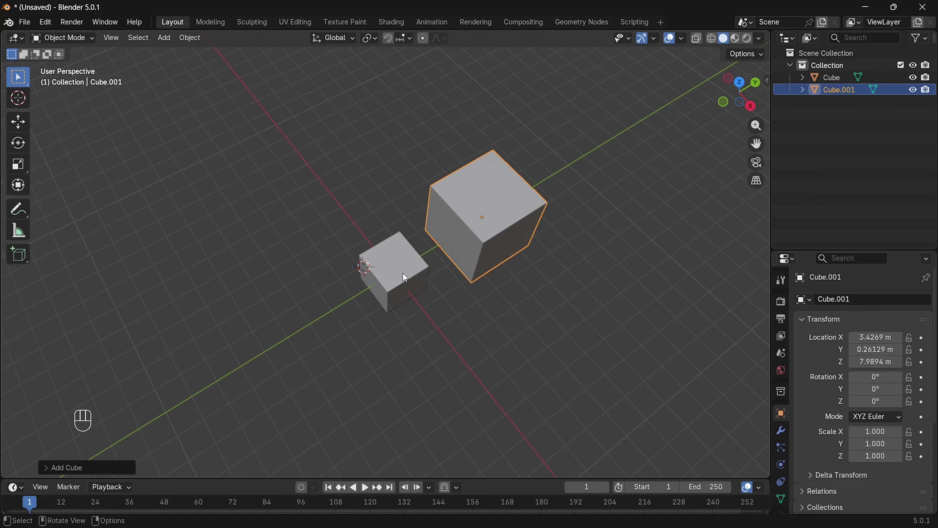
middle_click_drag(306, 190, 404, 171)
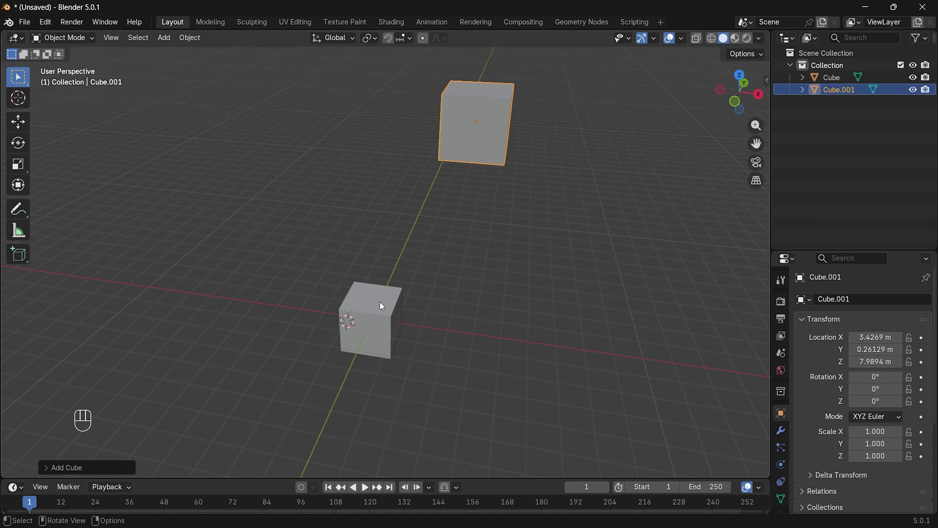
- Reset the 3D cursor to the world origin and delete the original cube there
key("shift")
key("shift+c")
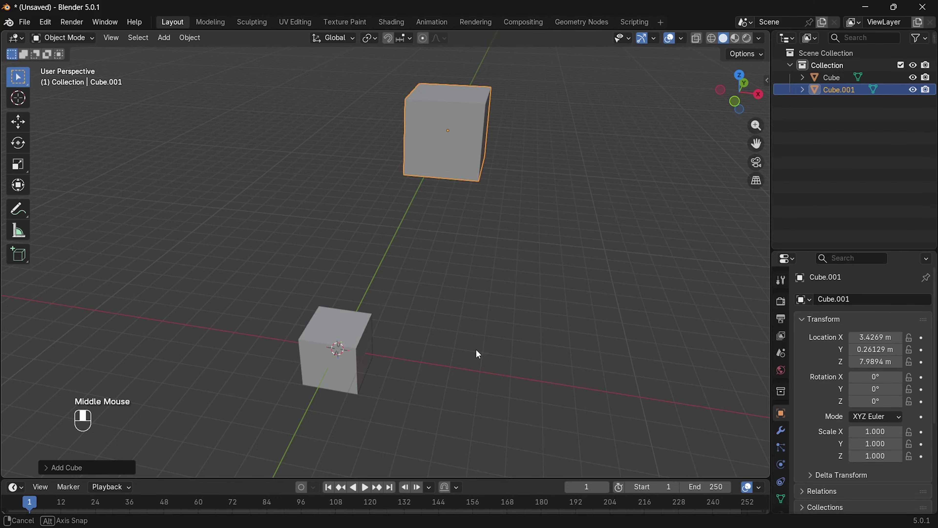
middle_click_drag(476, 349, 369, 351)
left_click(368, 351)
key("Delete")
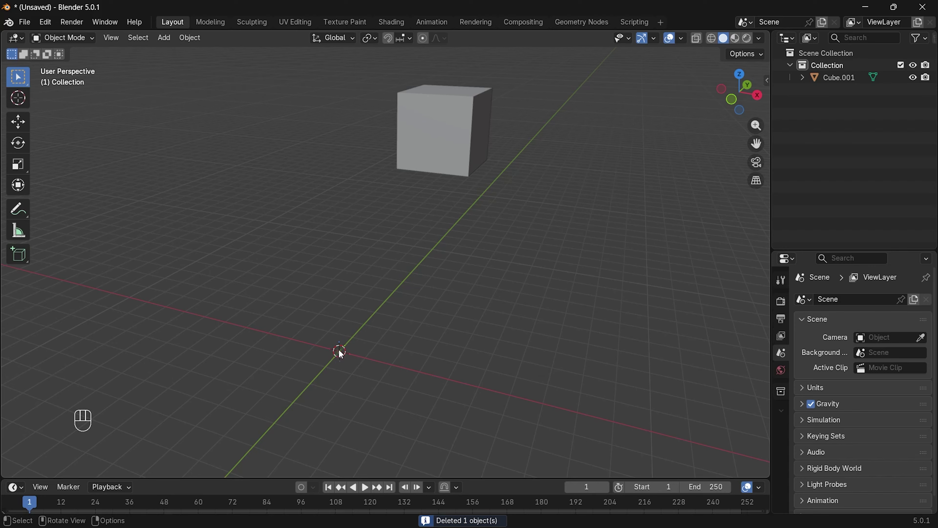
- Place the 3D cursor in empty space beside the remaining cube and reset it to the world origin
left_click(25, 99)
left_click(269, 103)
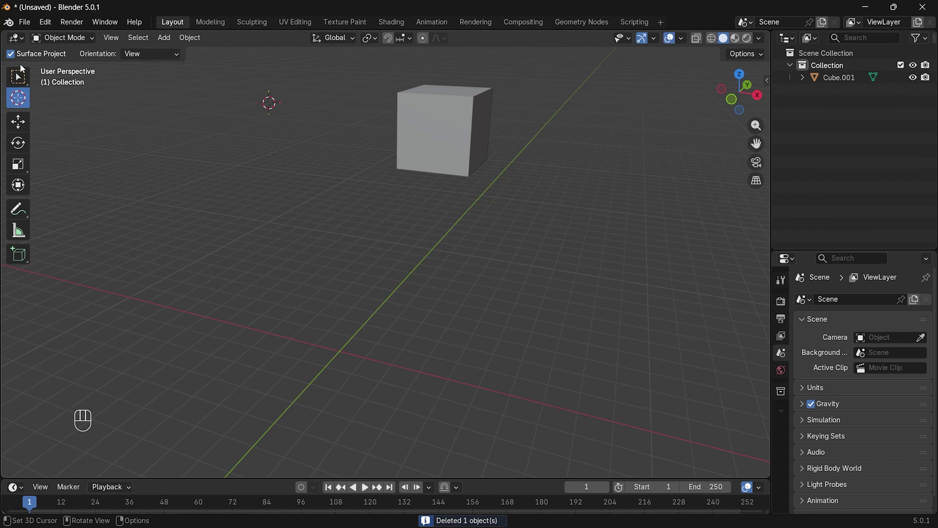
left_click(21, 71)
key("shift+c")
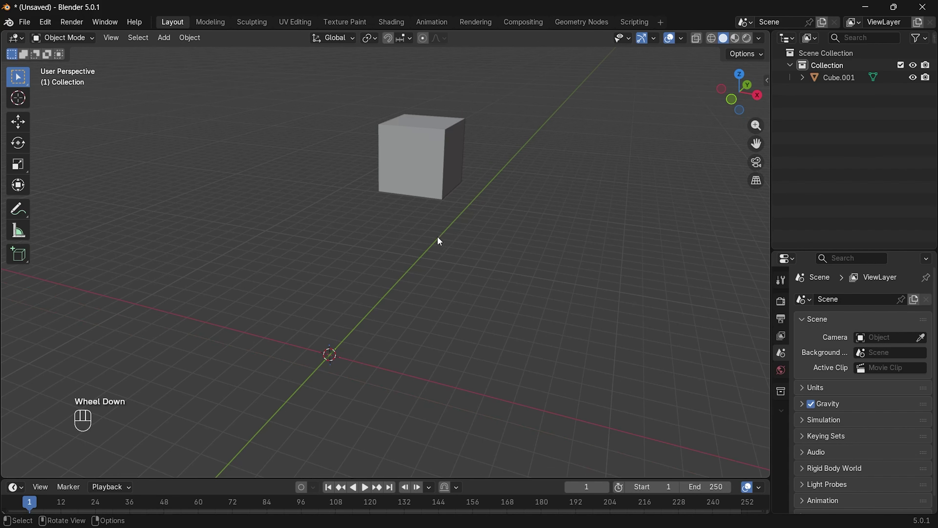
middle_click_drag(438, 241, 438, 275)
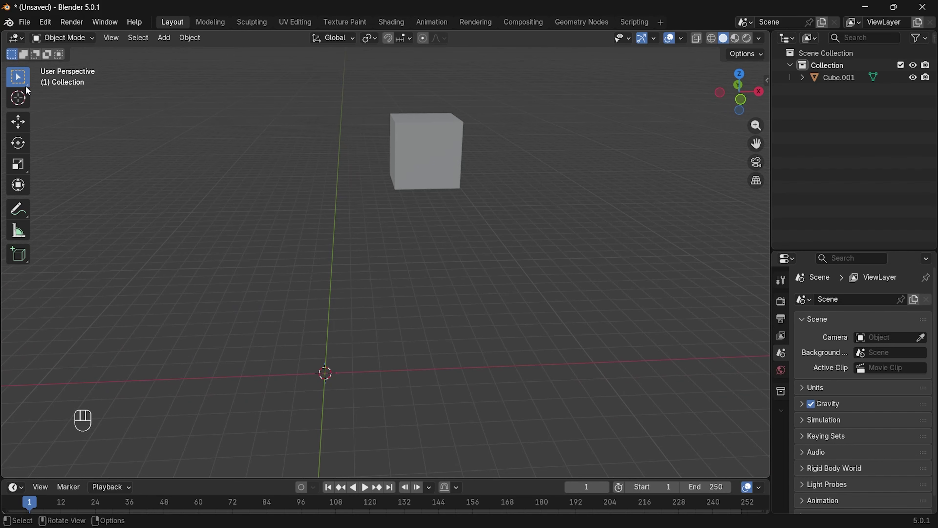
- Select the remaining cube and move it along single axes with the Move tool to about X 4.13, Y 1.52, Z 7.5 m
left_click(23, 126)
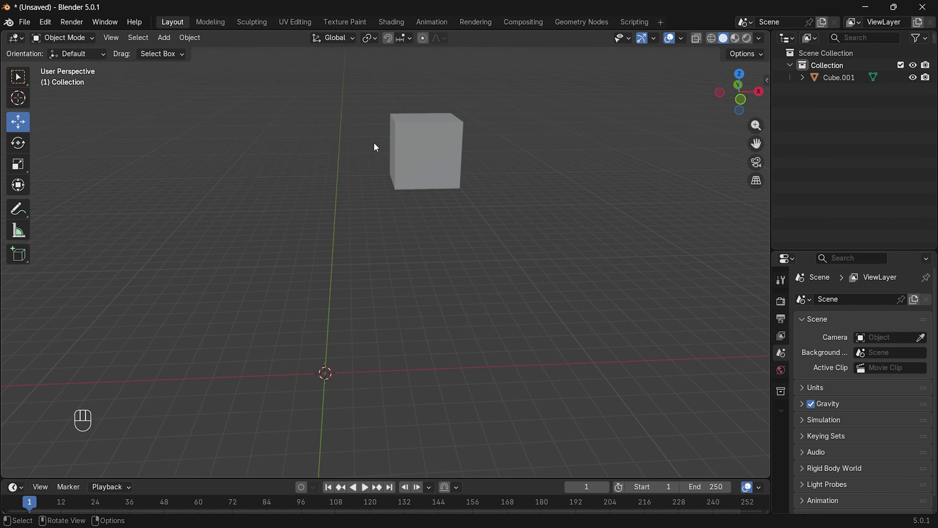
left_click(423, 147)
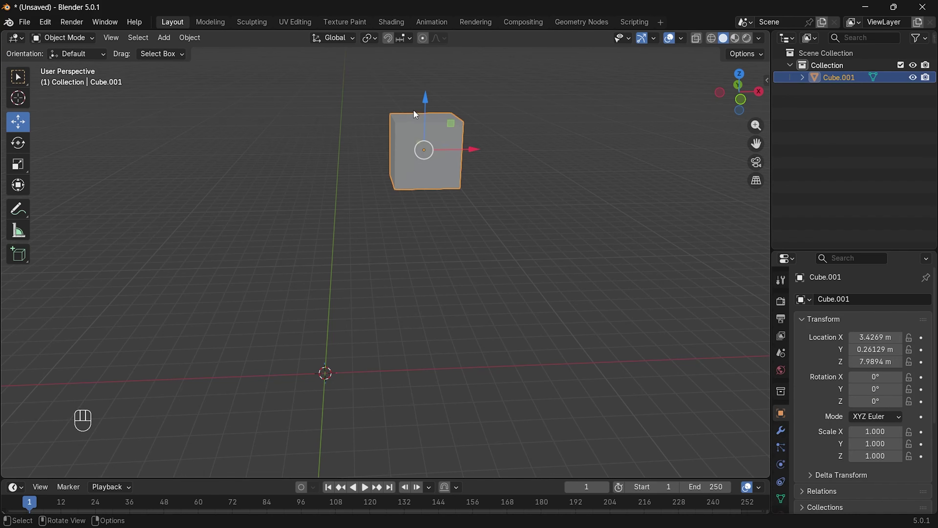
middle_click_drag(544, 160, 404, 170)
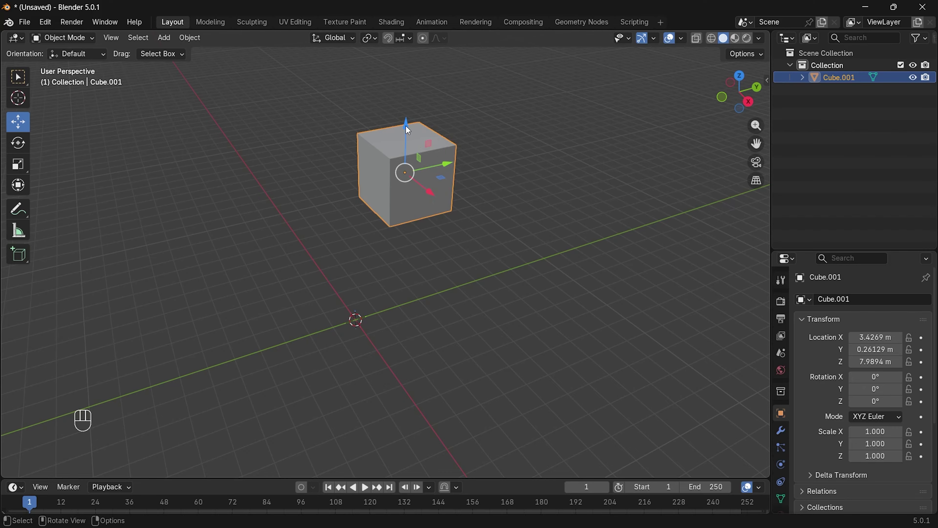
left_click_drag(405, 127, 436, 222)
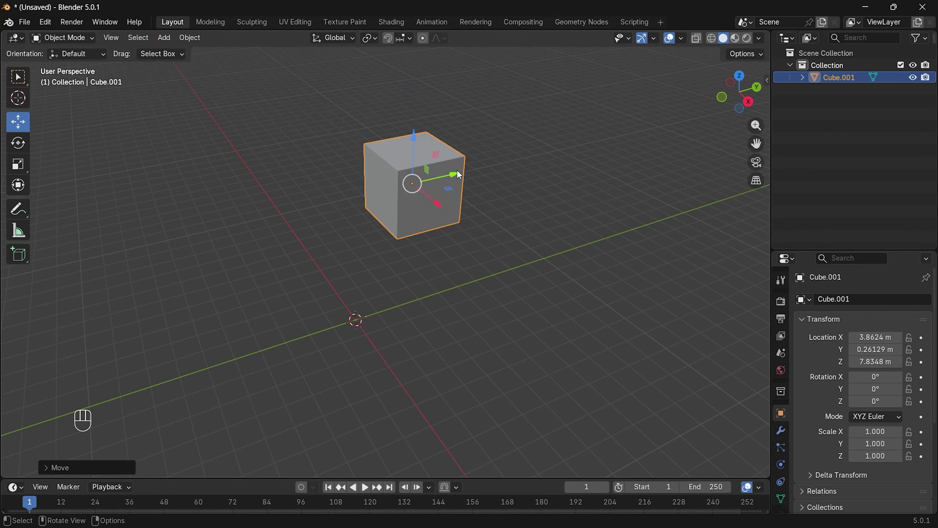
mouse_move(460, 174)
left_mouse_down()
mouse_move(479, 176)
mouse_move(476, 184)
mouse_move(473, 176)
left_mouse_up()
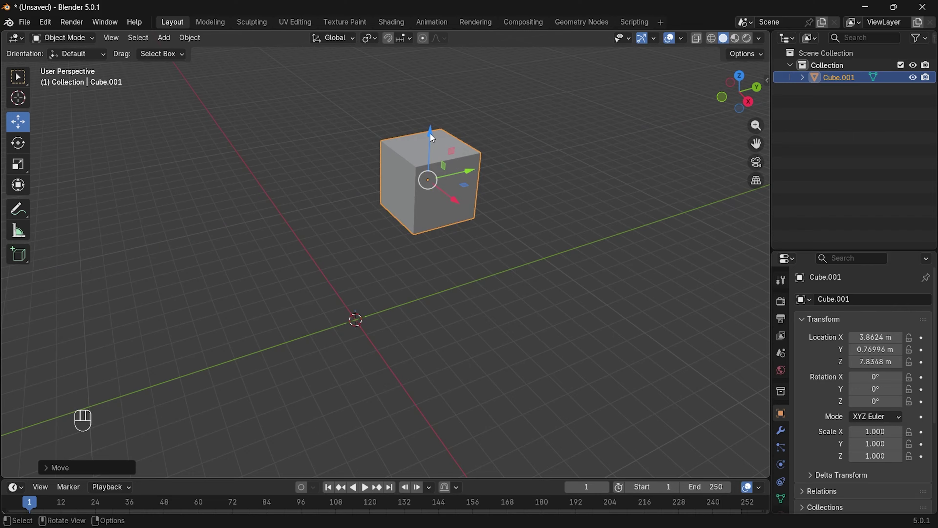
left_click_drag(433, 138, 458, 236)
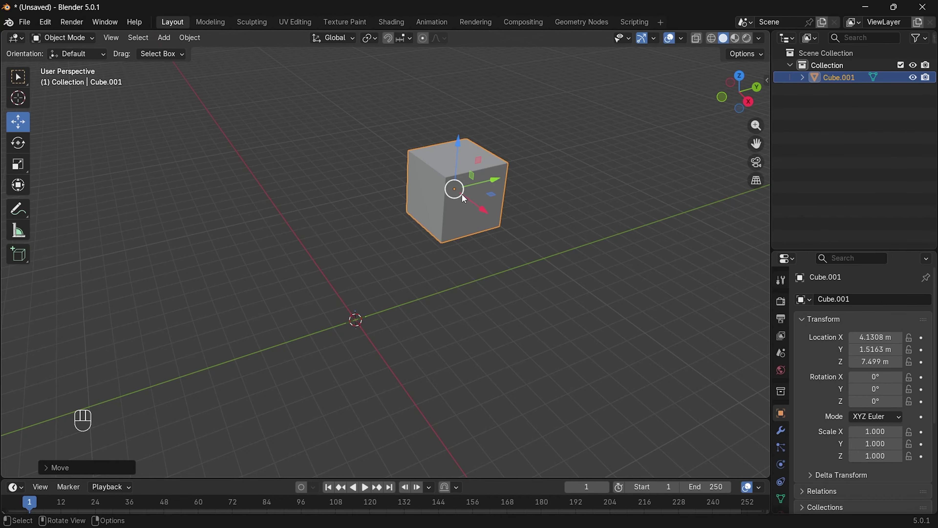
- Move the cube freely in the view plane to about X -0.65, Y -0.73, Z 6.88 m and activate the Rotate tool
left_click_drag(456, 192, 392, 215)
middle_click_drag(422, 274, 495, 203)
left_click_drag(434, 180, 410, 218)
left_click(413, 182)
left_click_drag(343, 163, 304, 210)
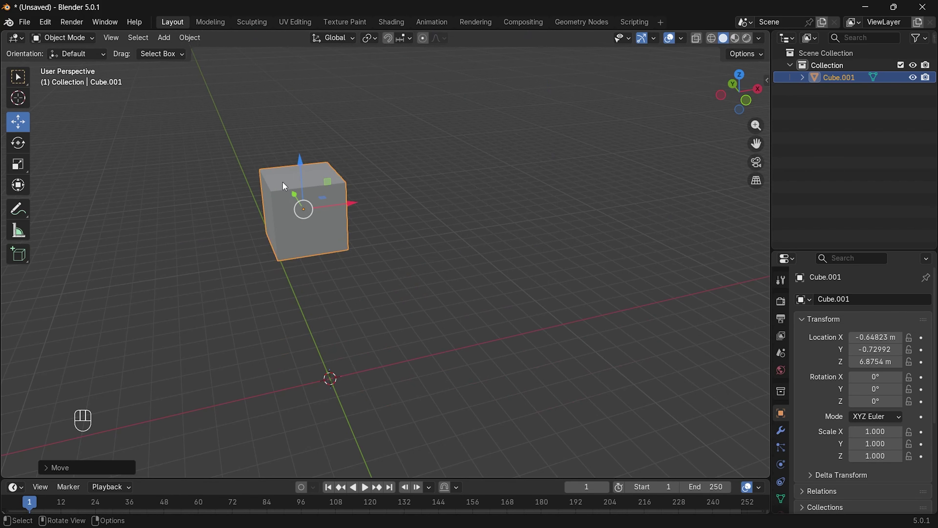
scroll(289, 182, "down", 2)
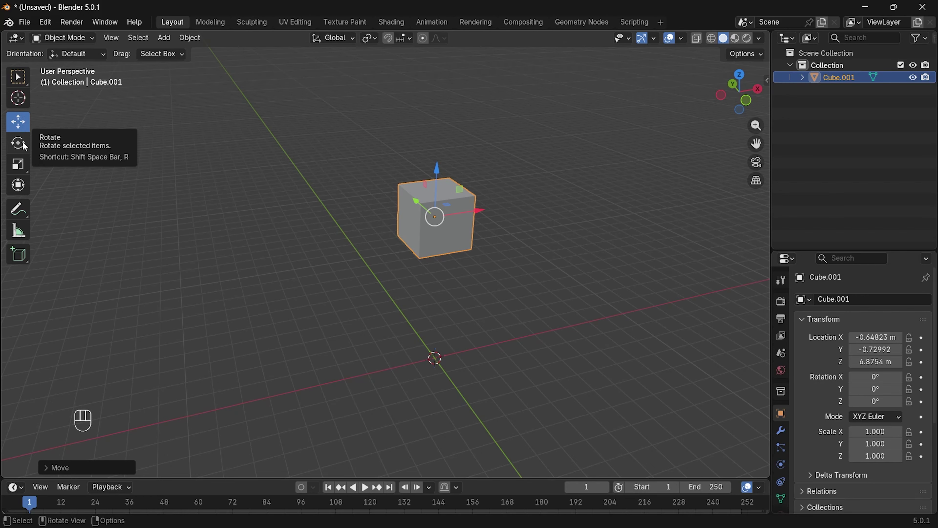
left_click(25, 146)
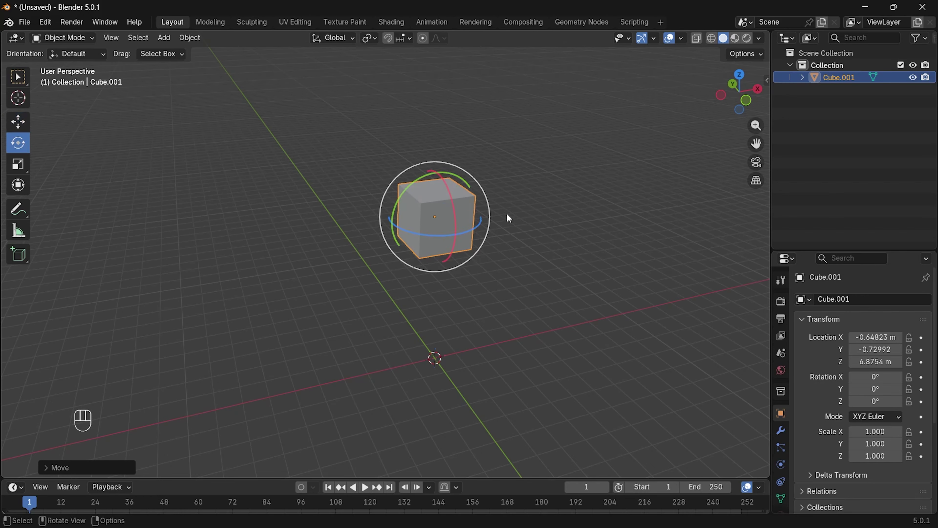
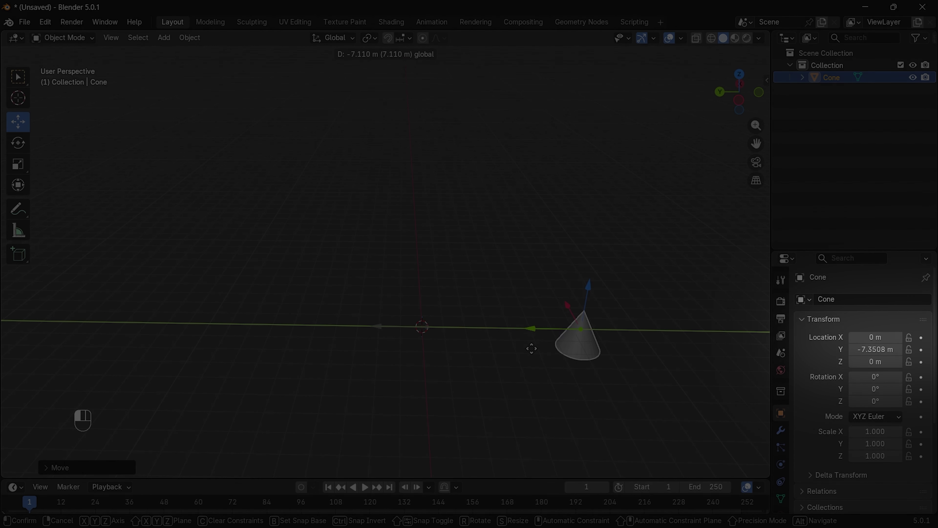
- Move the cone back and forth along the X axis, ending at about X 5.24 m
middle_click_drag(457, 344, 564, 317)
scroll(499, 343, "up", 2)
middle_click_drag(436, 369, 462, 353, "shift")
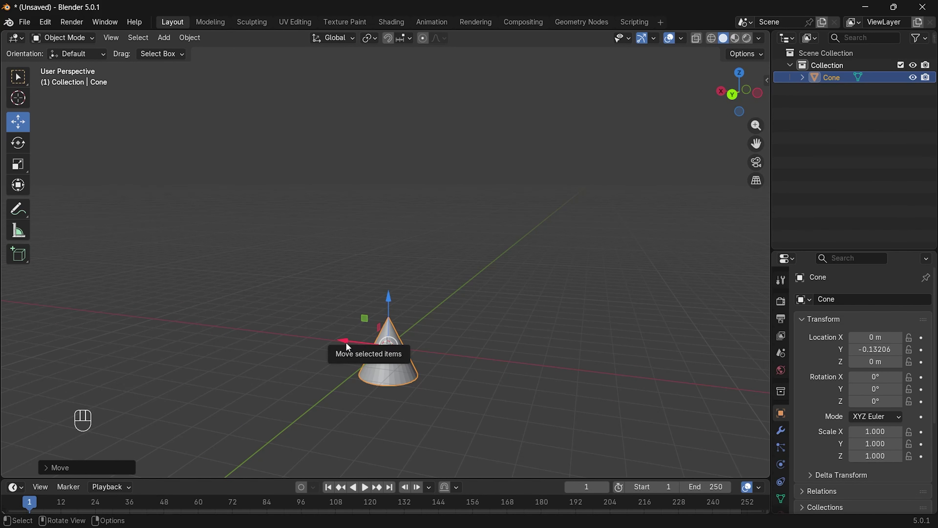
left_click_drag(346, 343, 529, 406)
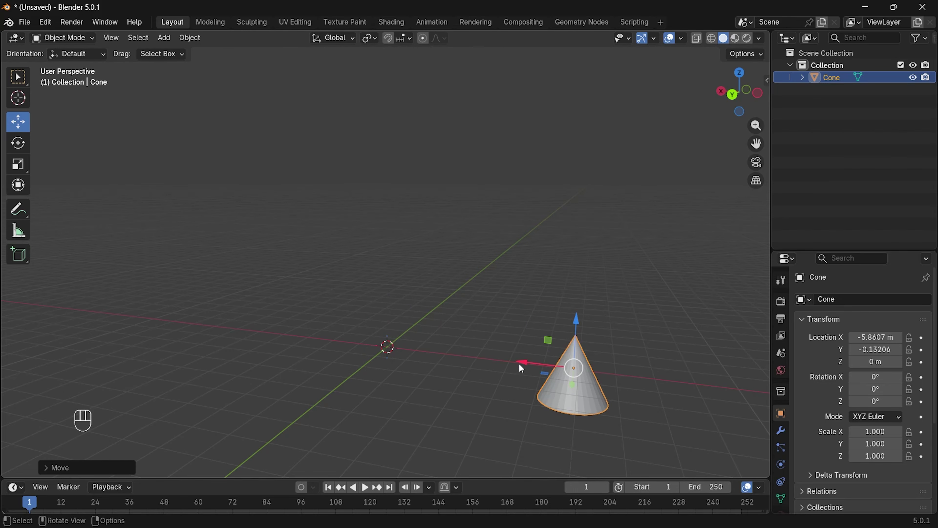
left_click_drag(519, 363, 202, 321)
middle_click_drag(370, 346, 232, 375)
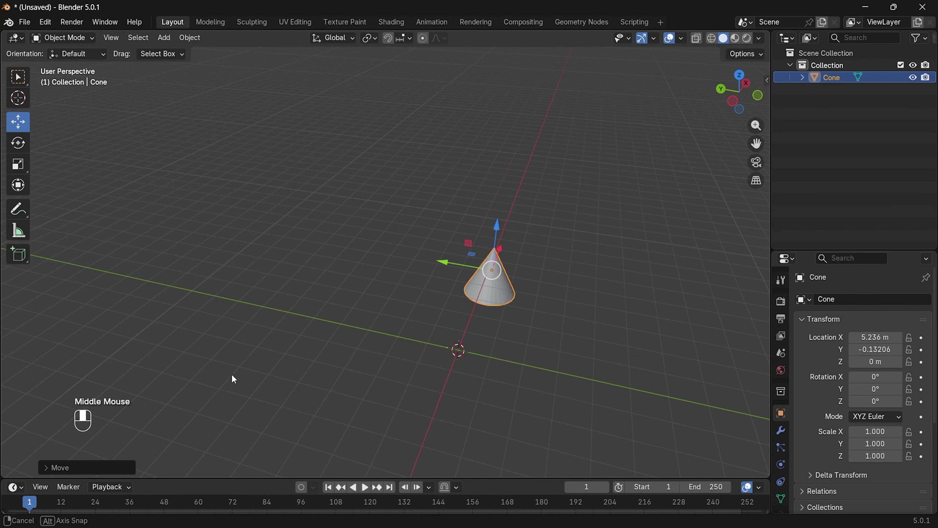
- Raise the cone about 1.23 m along the Z axis and cancel the move
left_click_drag(495, 223, 540, 199)
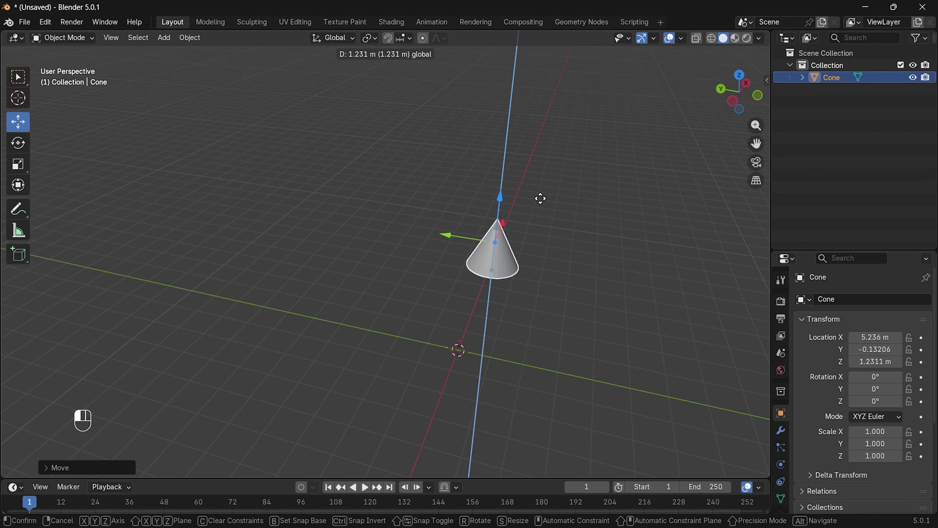
right_click(541, 199)
middle_click_drag(544, 281, 557, 264)
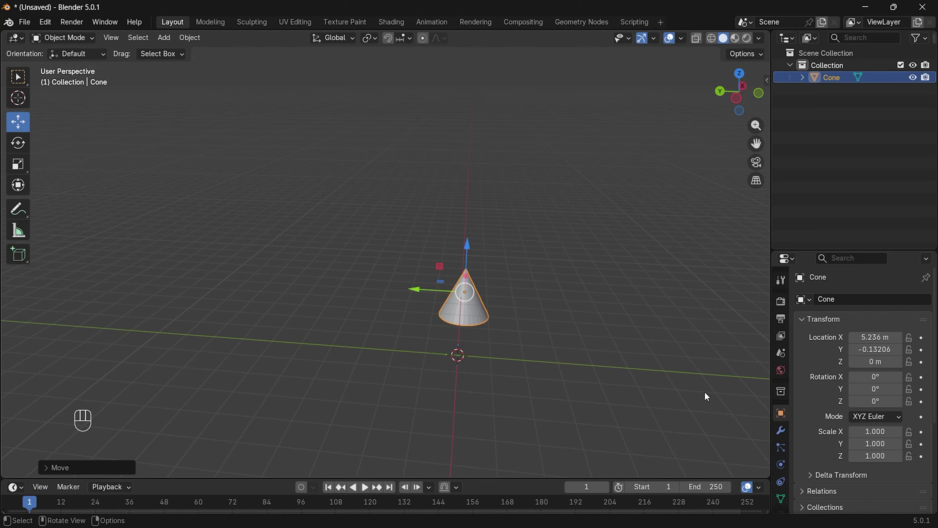
- Rotate the cone about the X and Z axes and freely, ending at about X -709°, Y 2°, Z -460°
left_click(21, 148)
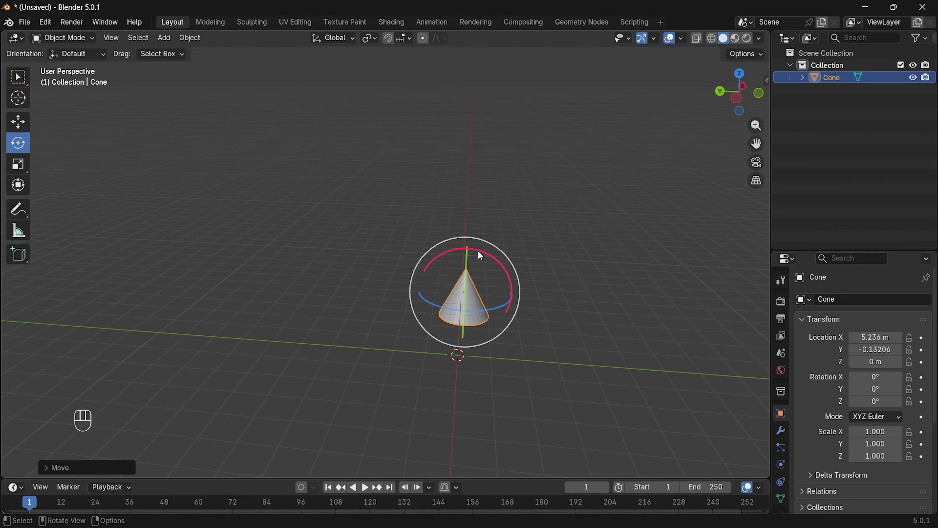
left_click_drag(478, 250, 484, 217)
left_click_drag(492, 304, 448, 302)
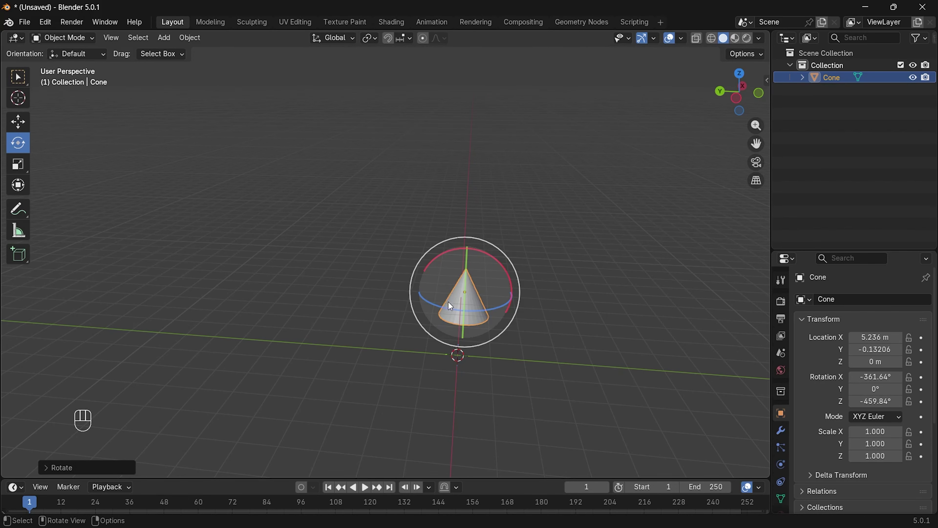
mouse_move(467, 265)
left_mouse_down()
mouse_move(465, 328)
mouse_move(461, 219)
mouse_move(462, 270)
mouse_move(472, 269)
left_mouse_up()
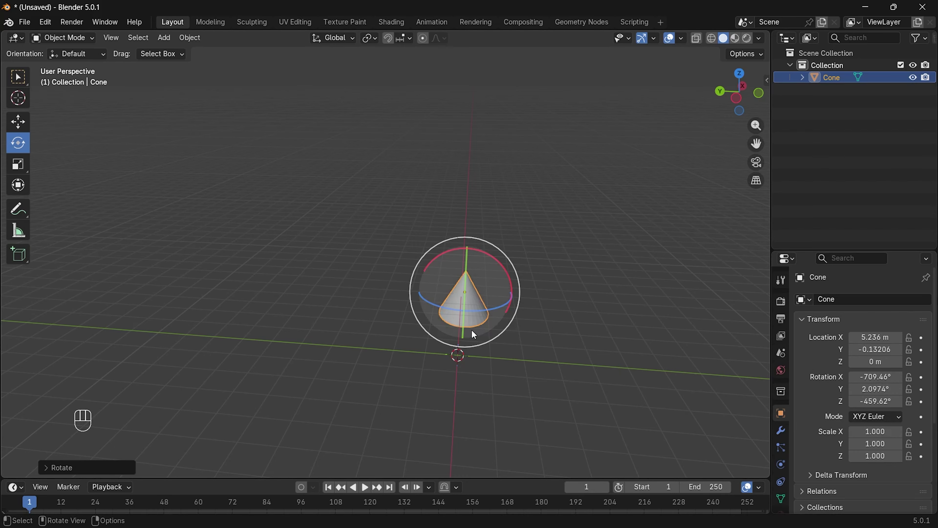
- Delete the cone from the scene
key("x")
left_click(472, 313)
key("shift+a")
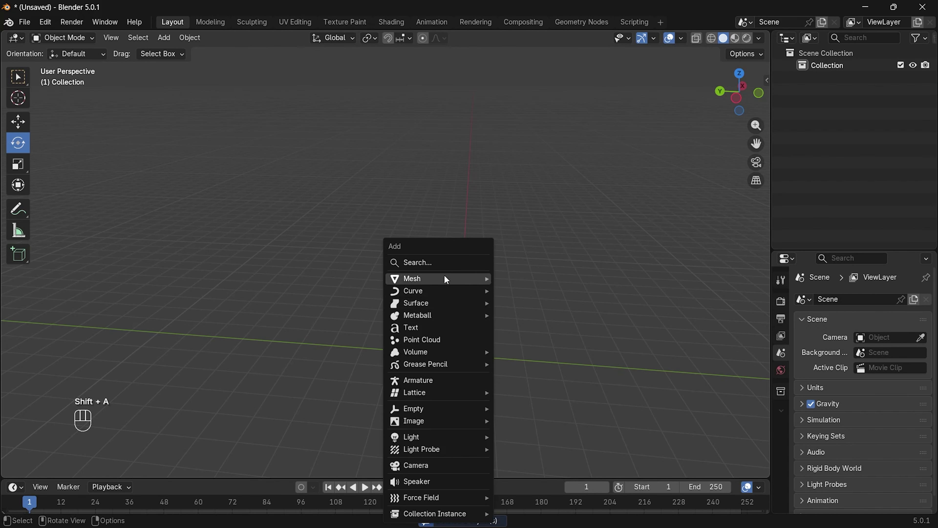
mouse_move(444, 278)
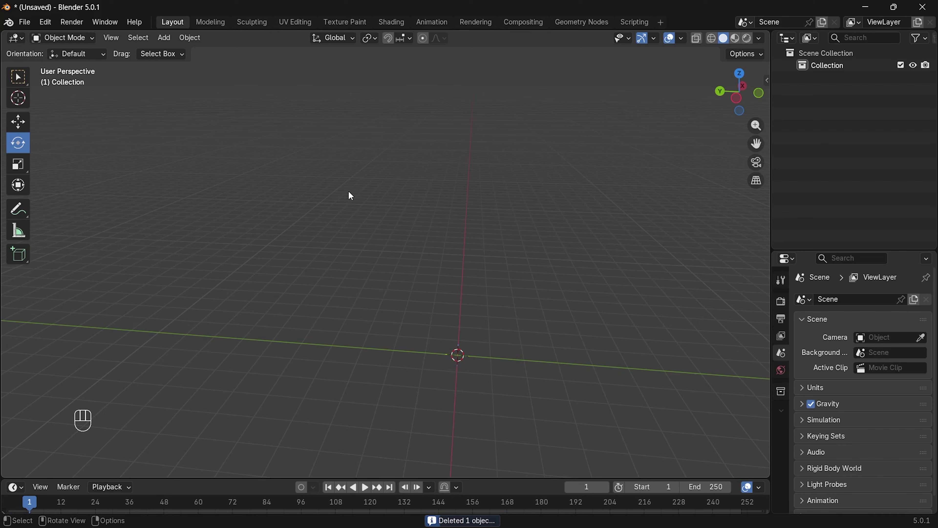
left_click(166, 36)
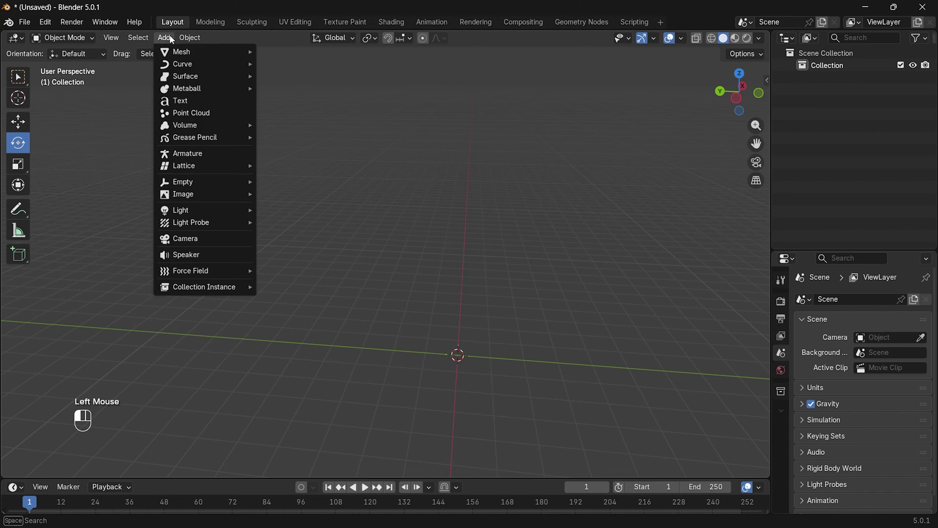
mouse_move(179, 55)
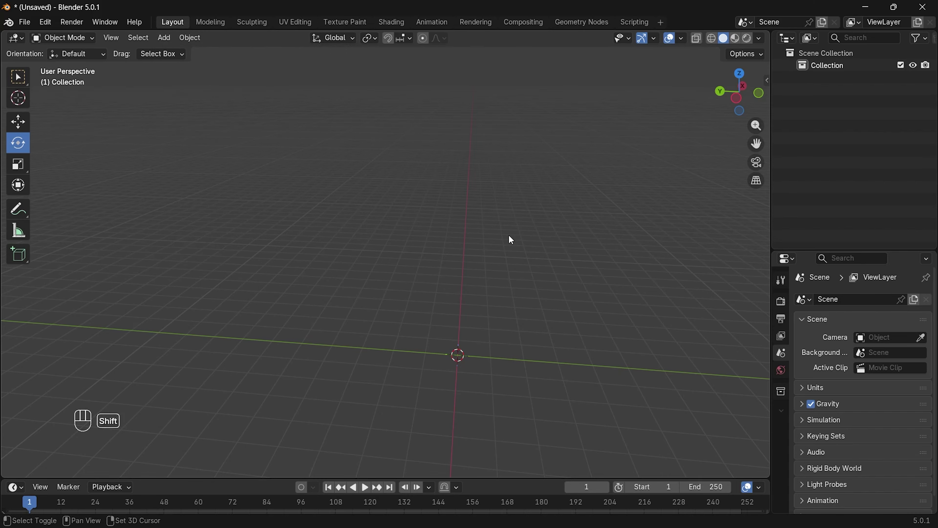
- Add a cube mesh to the scene at the world origin
key("shift+a")
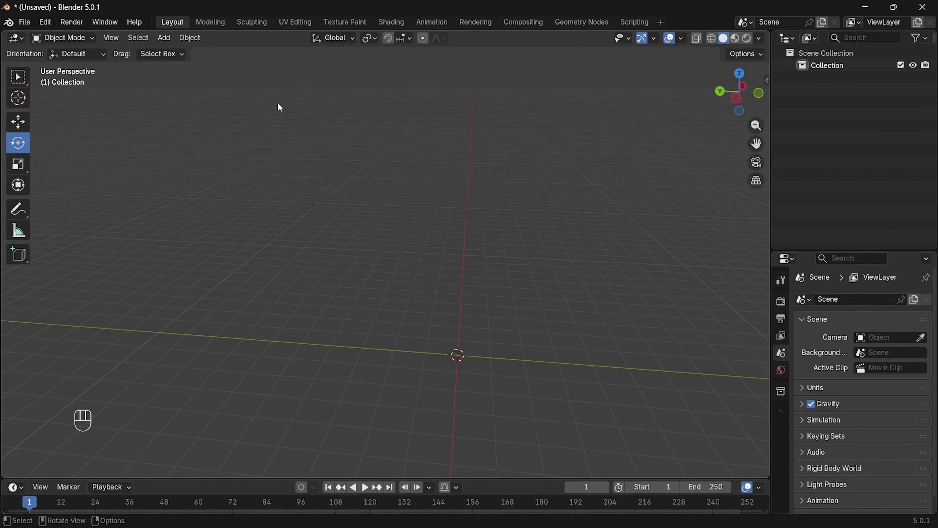
left_click(165, 38)
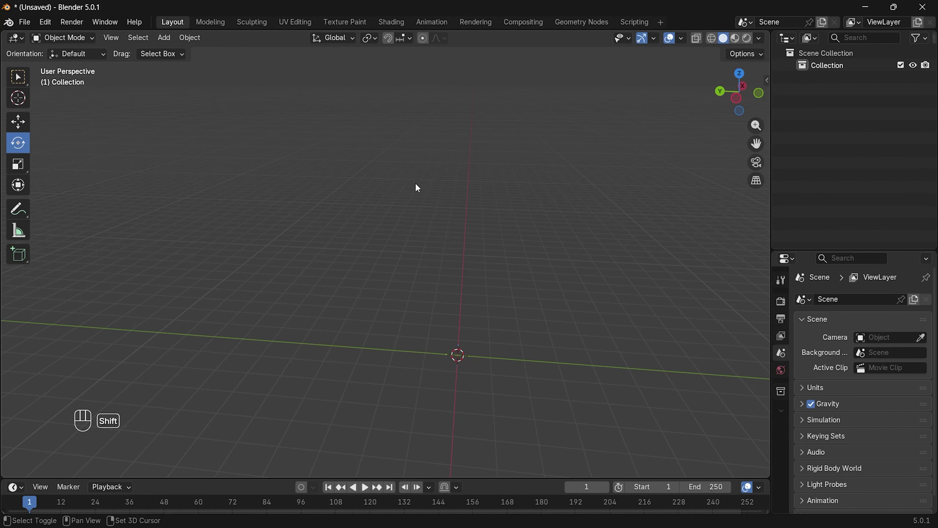
key("shift+a")
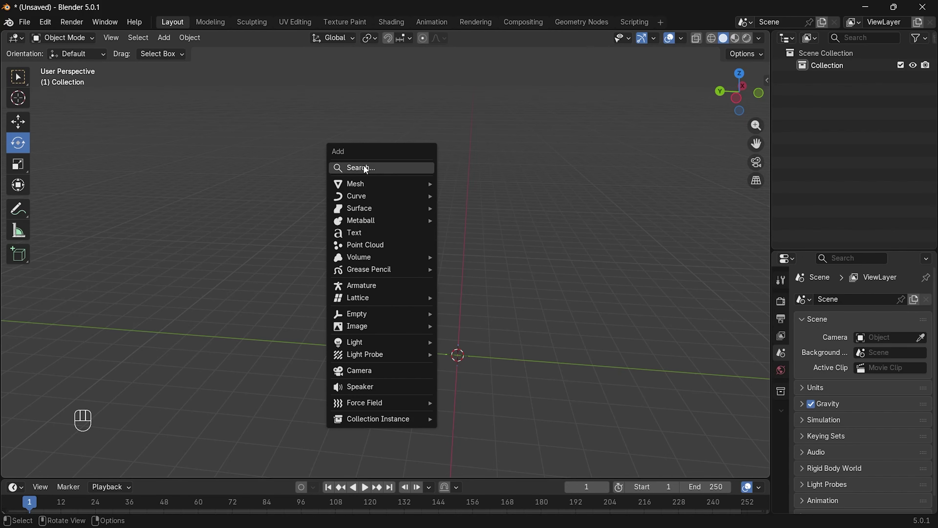
mouse_move(369, 184)
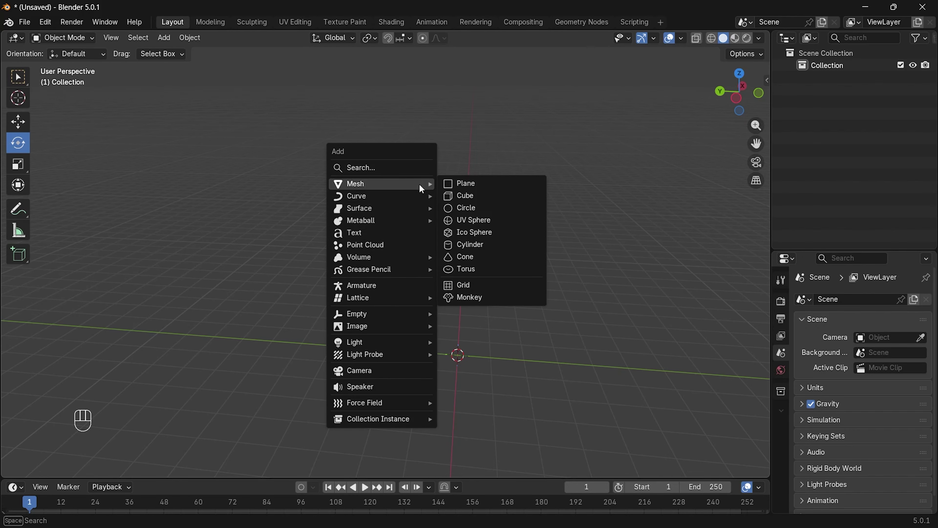
left_click(451, 193)
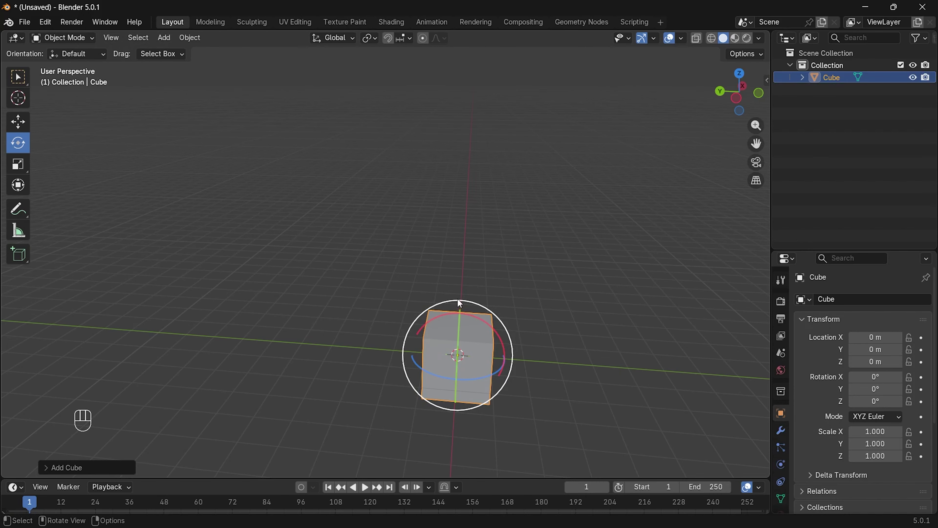
key("shift+a")
mouse_move(429, 207)
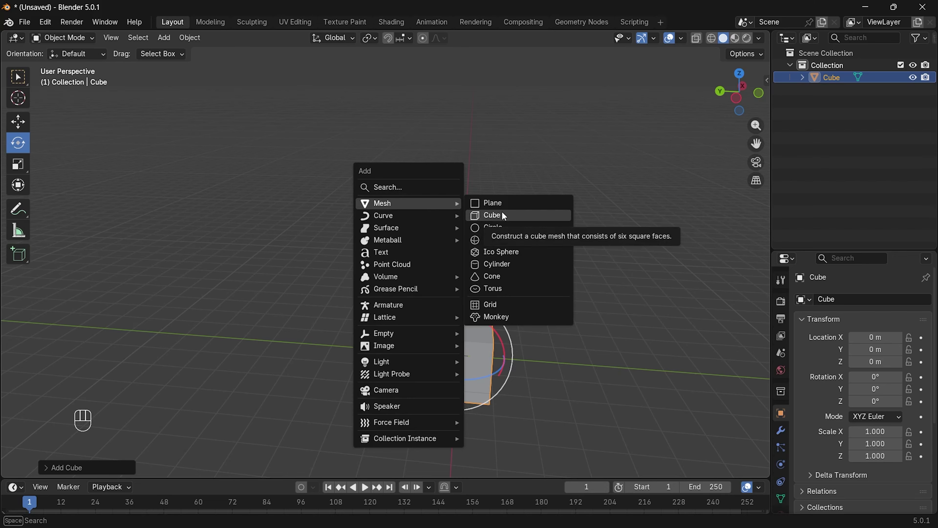
key("Escape")
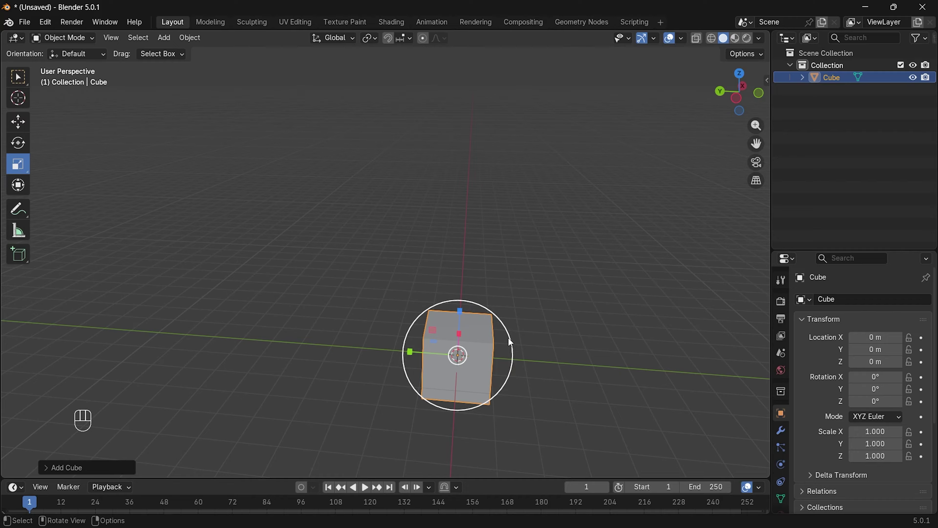
- Scale the cube uniformly up to about 2.77 and back down to about 0.95 with the Scale tool
left_click_drag(510, 337, 609, 314)
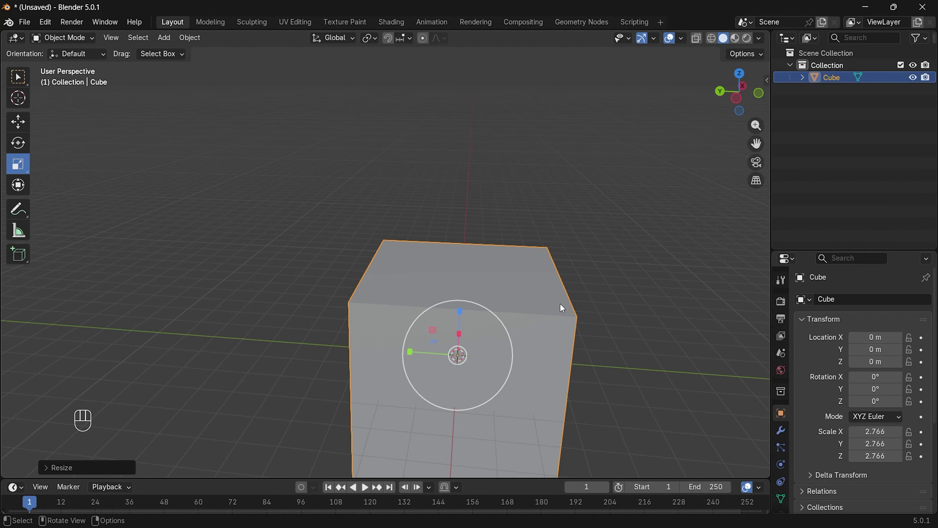
scroll(598, 212, "down", 2)
left_click_drag(455, 263, 434, 291)
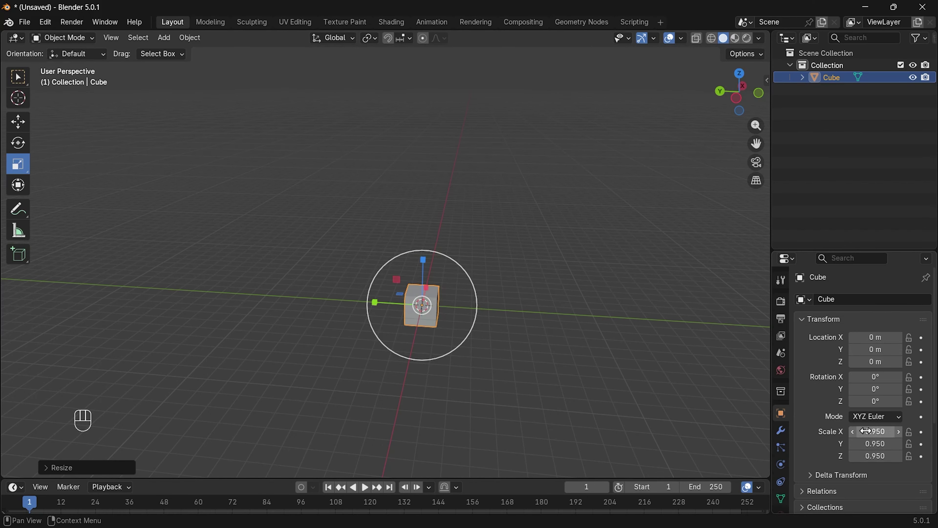
- Set the cube's X, Y and Z scale values to 1
mouse_move(870, 431)
left_mouse_down()
mouse_move(870, 456)
mouse_move(865, 429)
left_mouse_up()
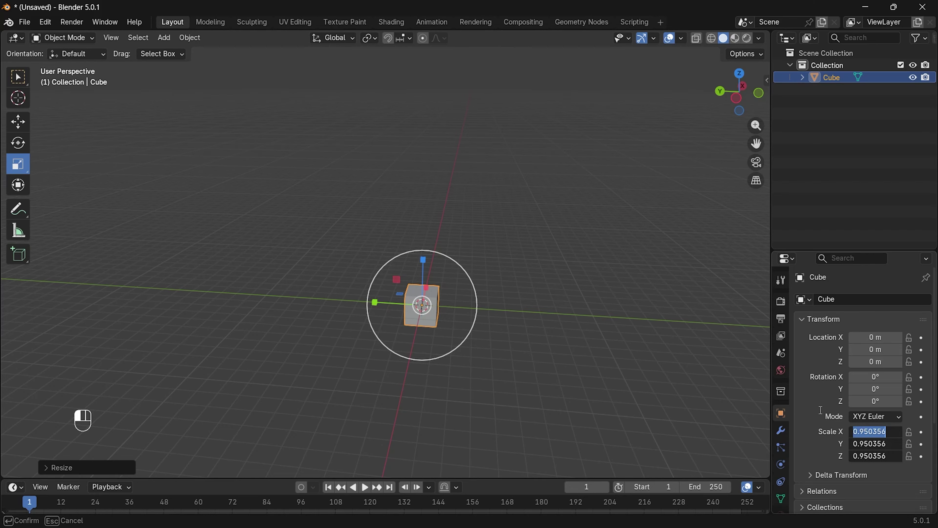
type("1")
key("Return")
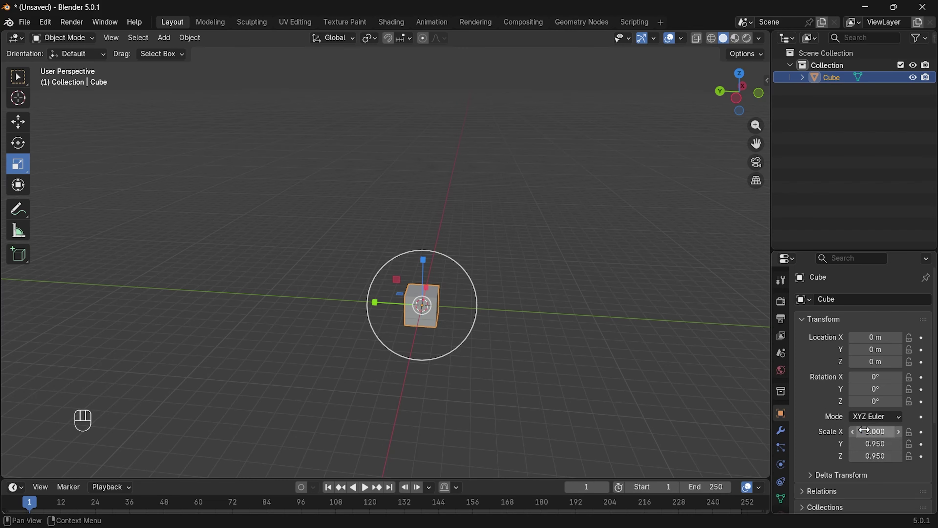
left_click(877, 443)
type("1")
key("Return")
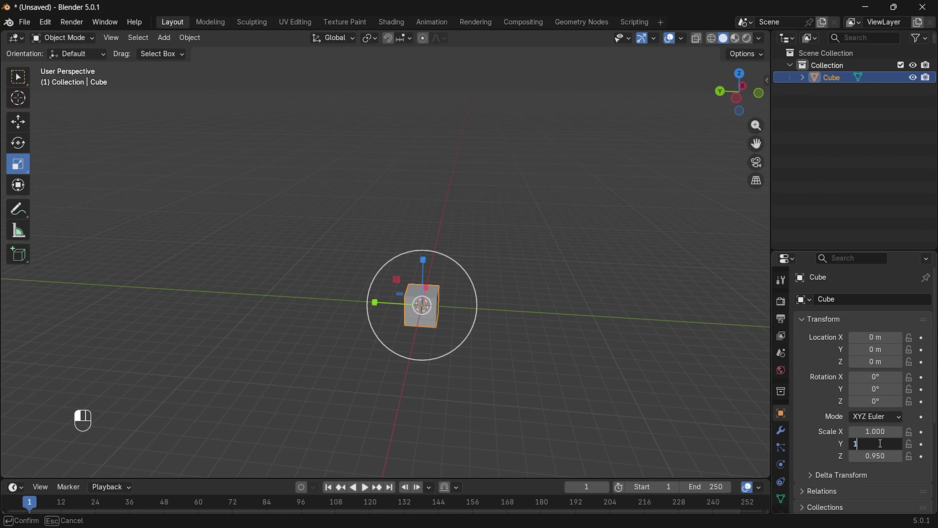
left_click(823, 426)
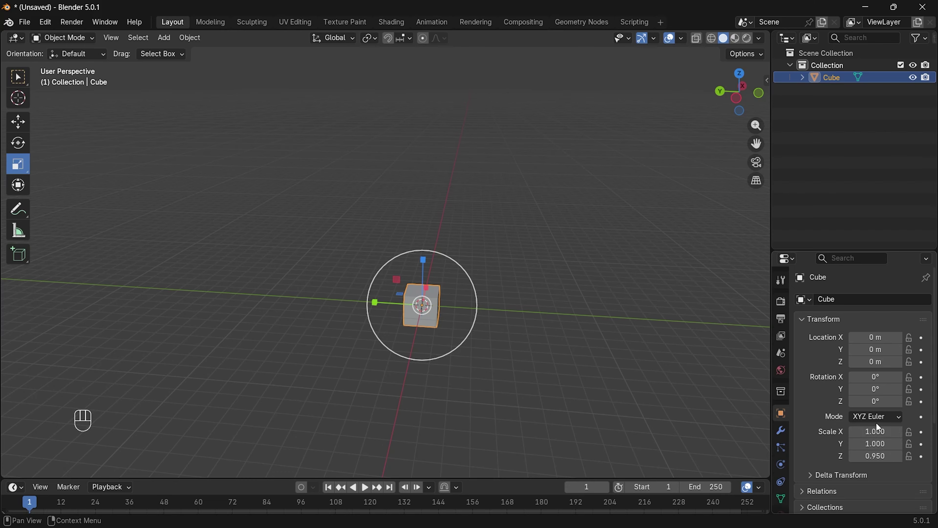
left_click_drag(873, 431, 874, 456)
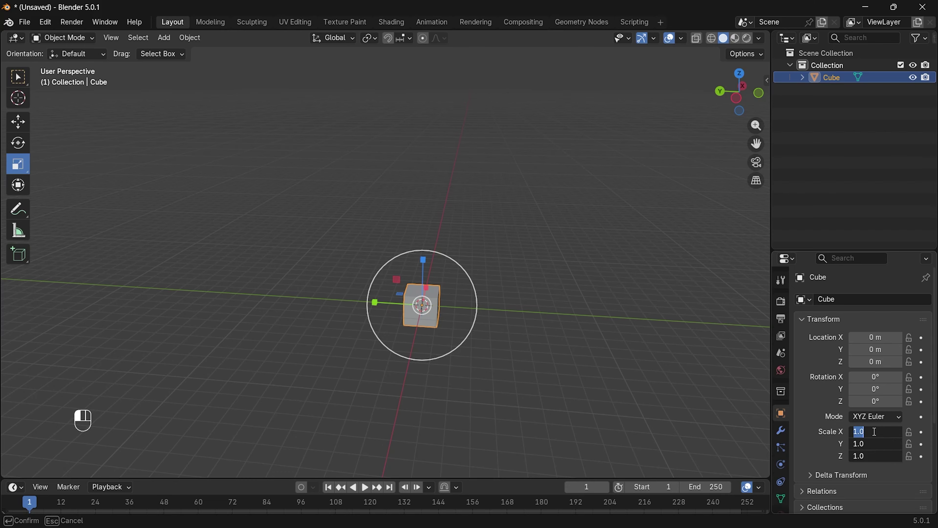
key("Return")
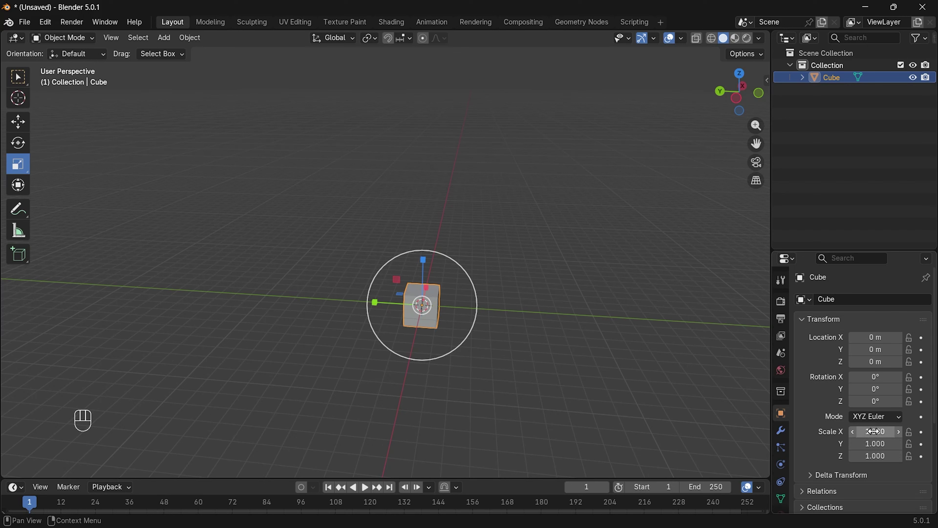
left_click(811, 401)
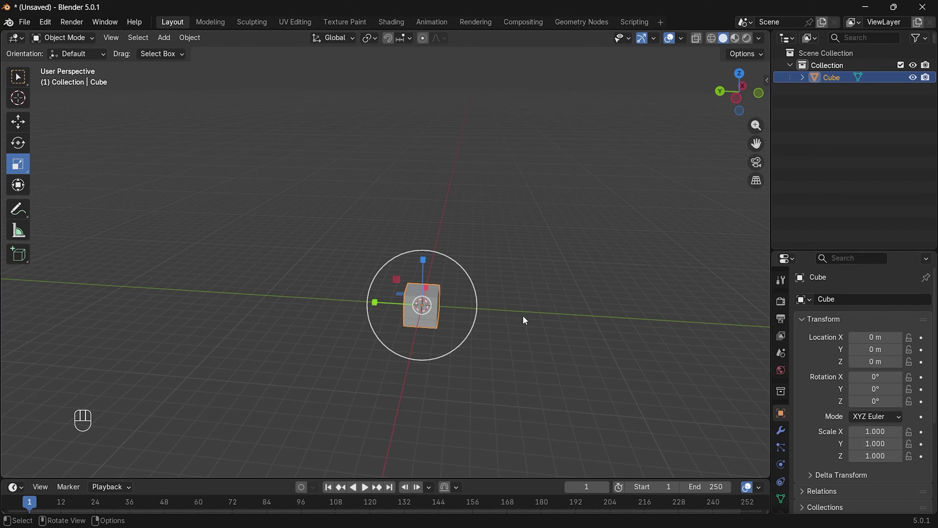
- Scale the cube uniformly to about 1.98 and reset its X, Y and Z scale values to 1
key("s")
left_click(621, 348)
left_click(886, 431)
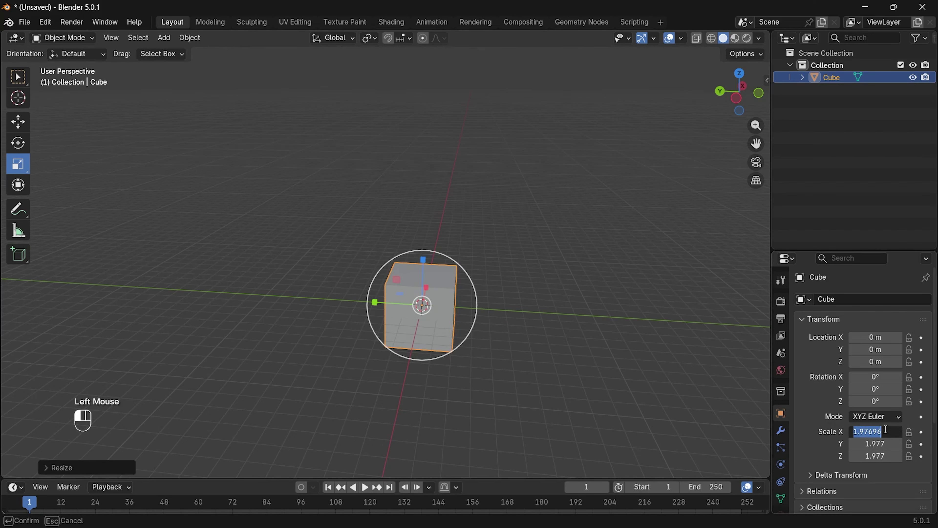
type("1")
key("Return")
left_click_drag(874, 432, 875, 457)
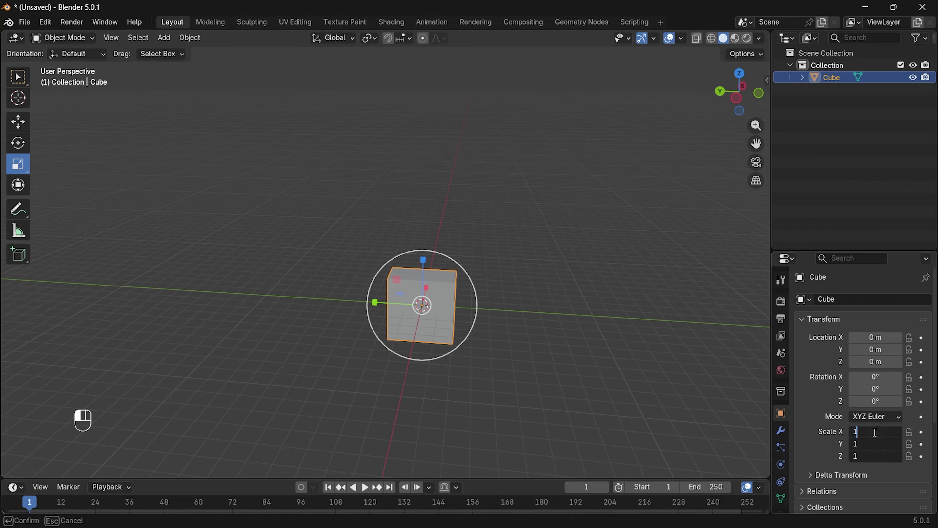
key("Return")
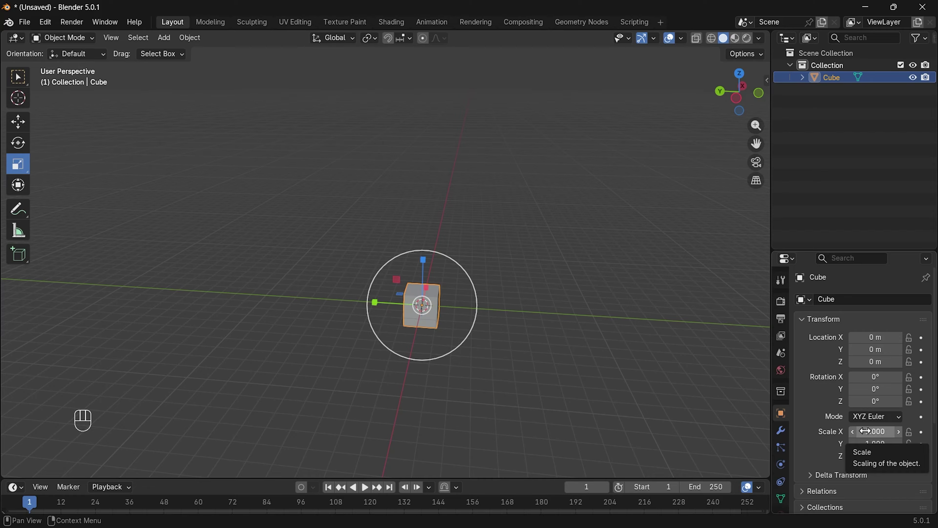
left_click_drag(865, 431, 866, 456)
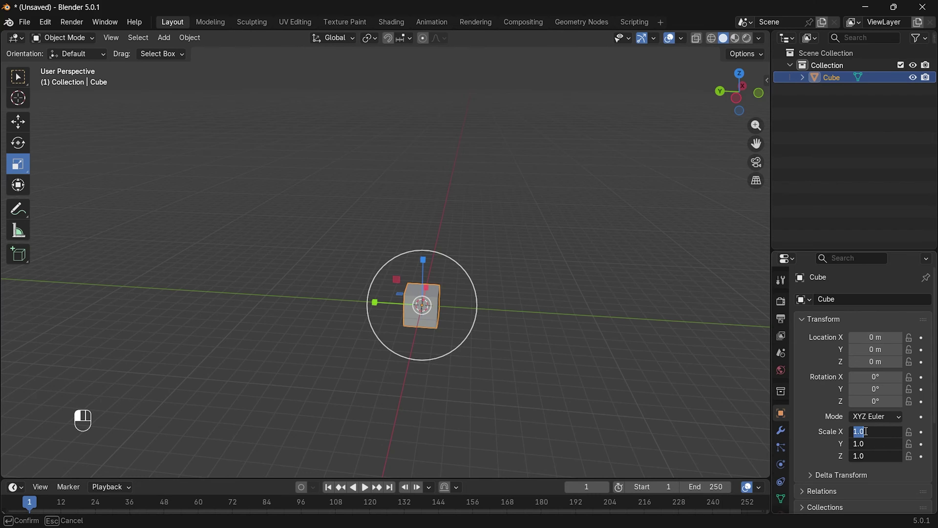
key("Return")
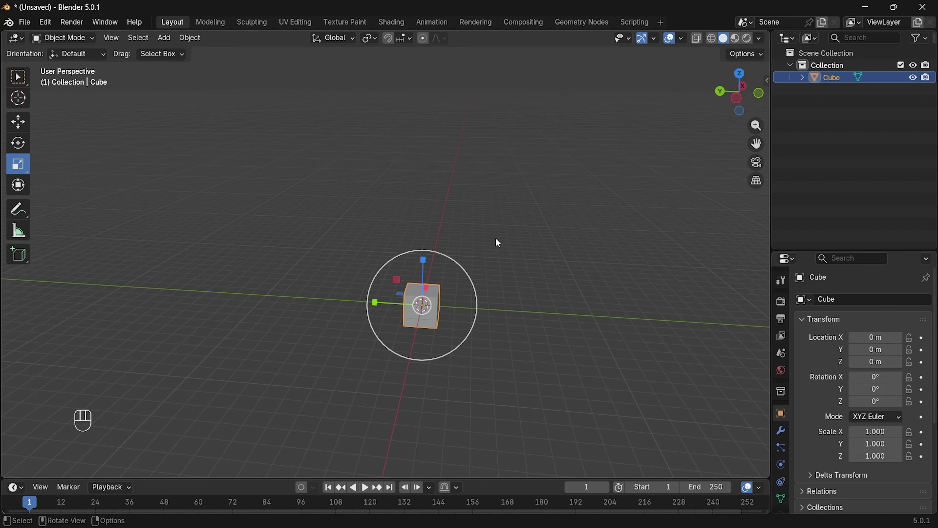
- Stretch the cube one axis at a time to scales of about 3.22 in Y, 2.84 in X and 1.02 in Z
scroll(491, 338, "up", 2)
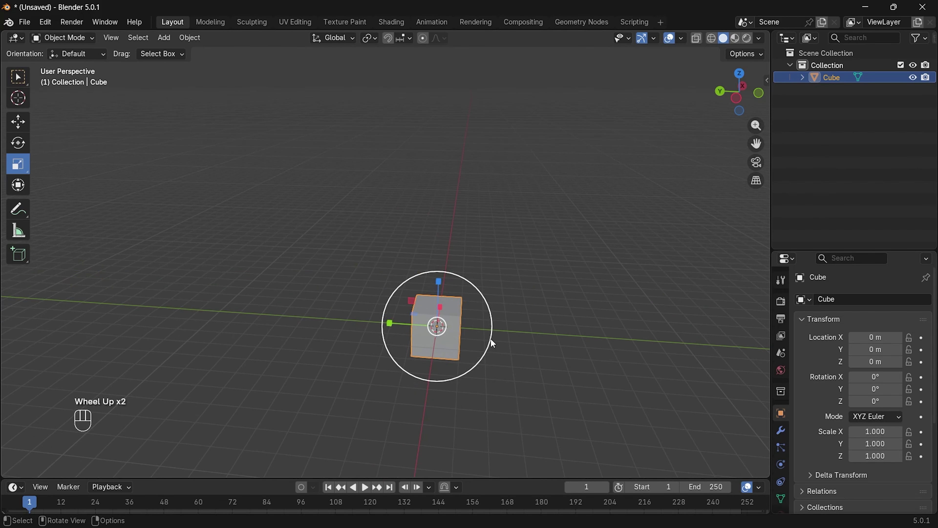
left_click_drag(391, 320, 288, 327)
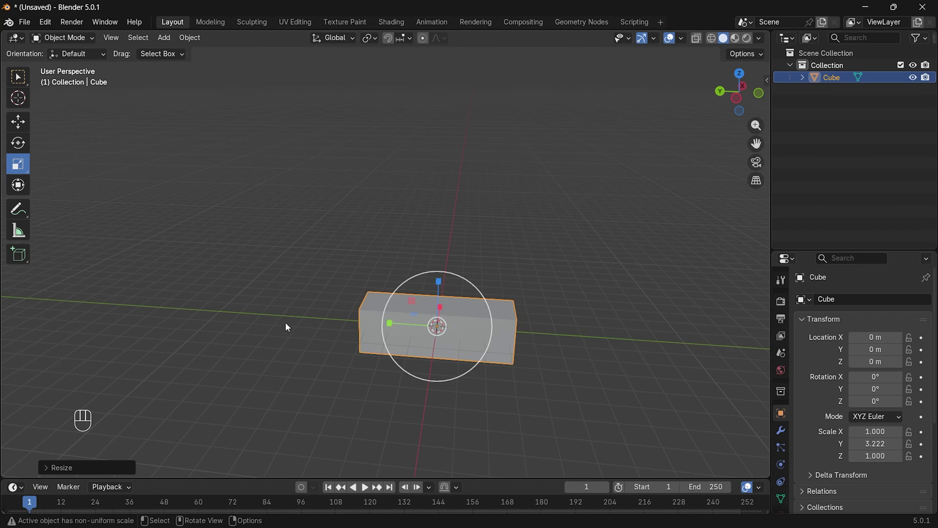
middle_click_drag(572, 329, 425, 339)
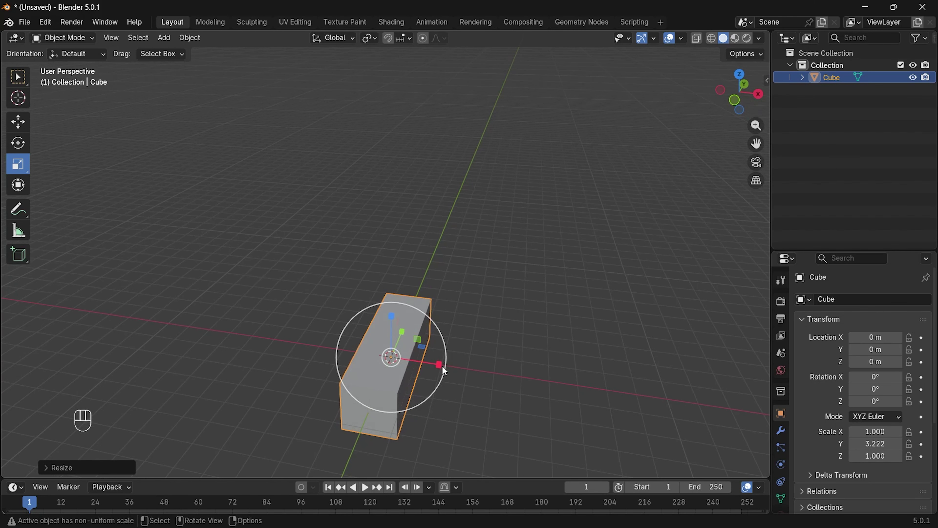
left_click_drag(442, 365, 530, 384)
middle_click_drag(529, 384, 376, 301)
mouse_move(407, 298)
left_mouse_down()
mouse_move(404, 185)
mouse_move(401, 293)
left_mouse_up()
middle_click_drag(402, 293, 461, 362)
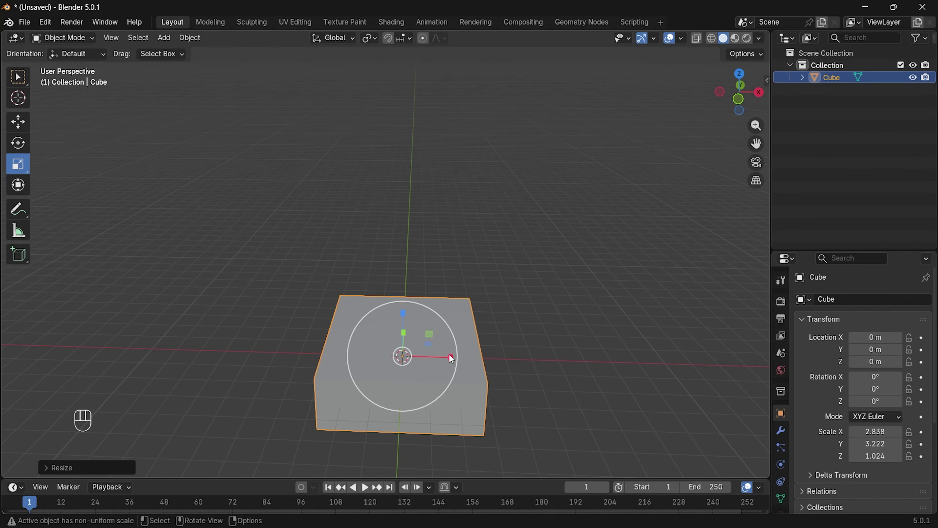
- Scale the box along X up to about 5.16 and back down to about 2.14
left_click_drag(451, 356, 539, 340)
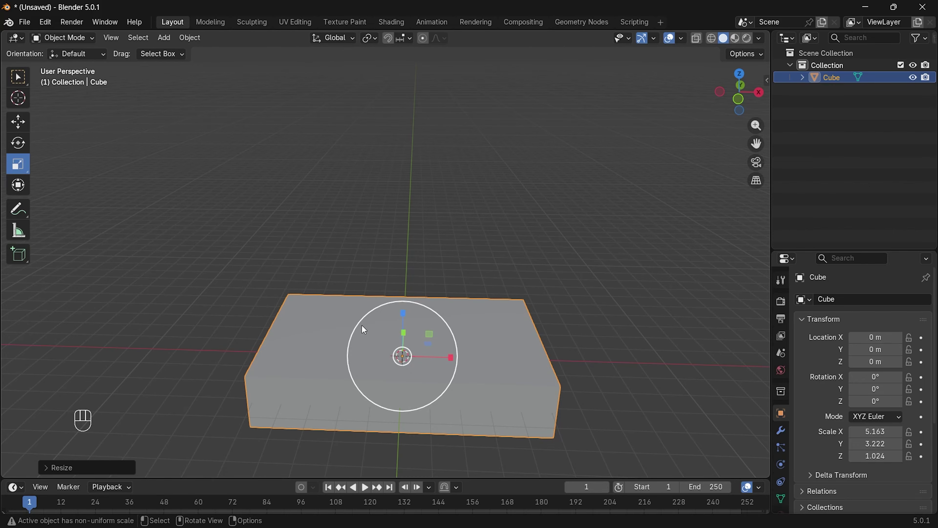
left_click_drag(451, 359, 423, 357)
middle_click_drag(581, 358, 357, 352)
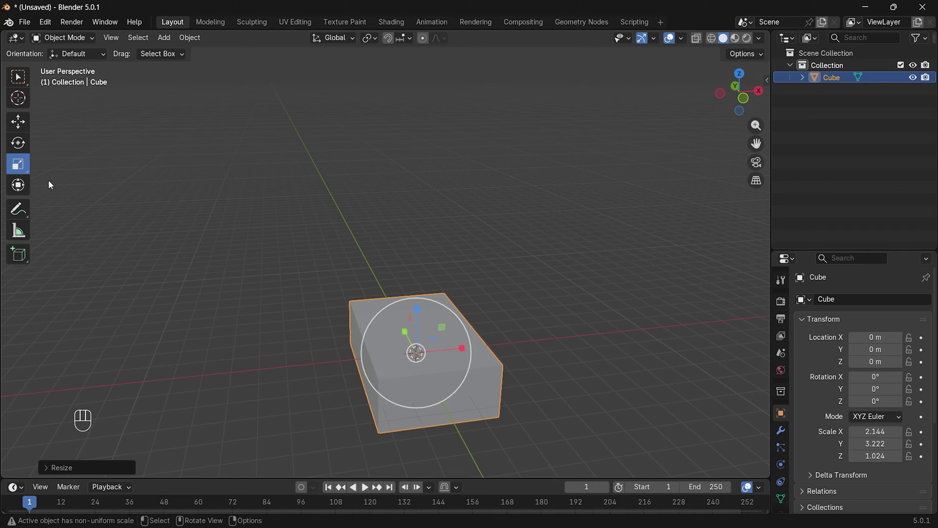
- Widen the box from both X sides with the Scale Cage tool, to an X scale of about 4.87
left_click(23, 167)
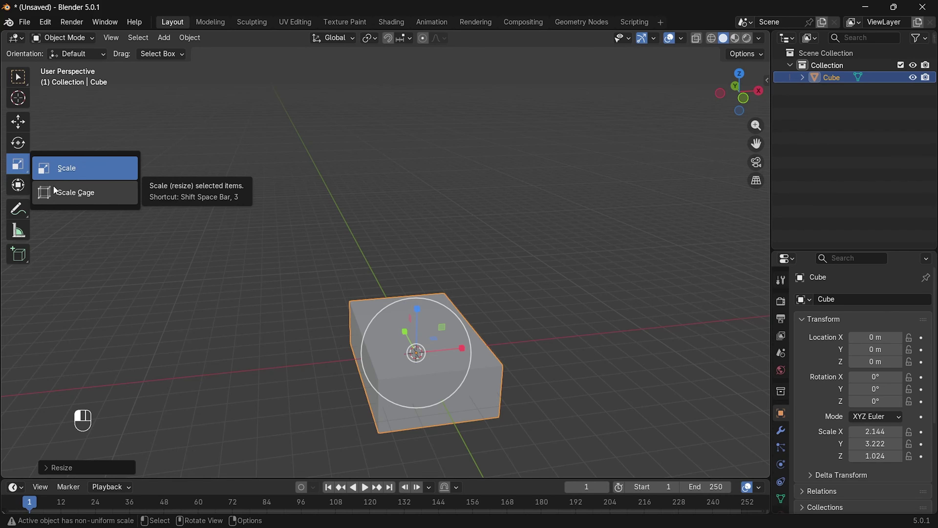
left_click(66, 195)
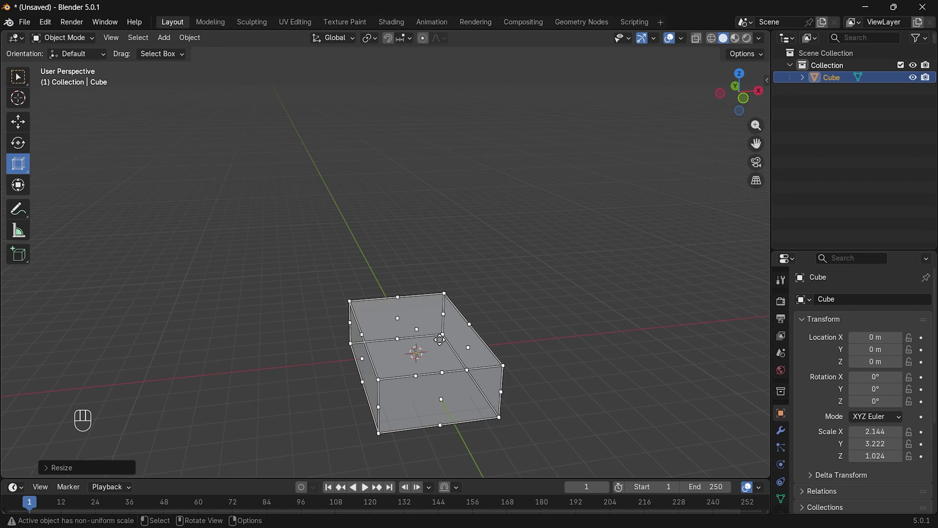
middle_click_drag(536, 385, 473, 375)
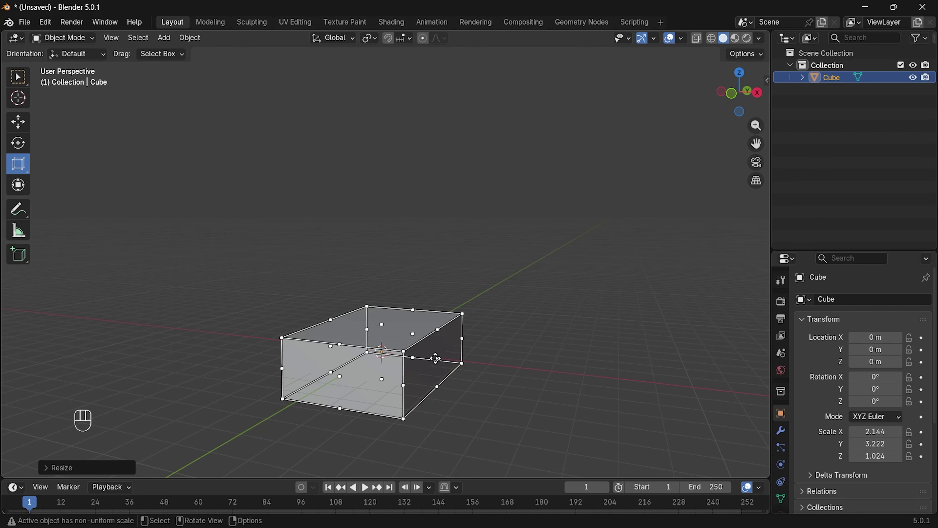
left_click_drag(436, 358, 496, 412)
middle_click_drag(425, 348, 446, 359)
left_click_drag(335, 350, 309, 350)
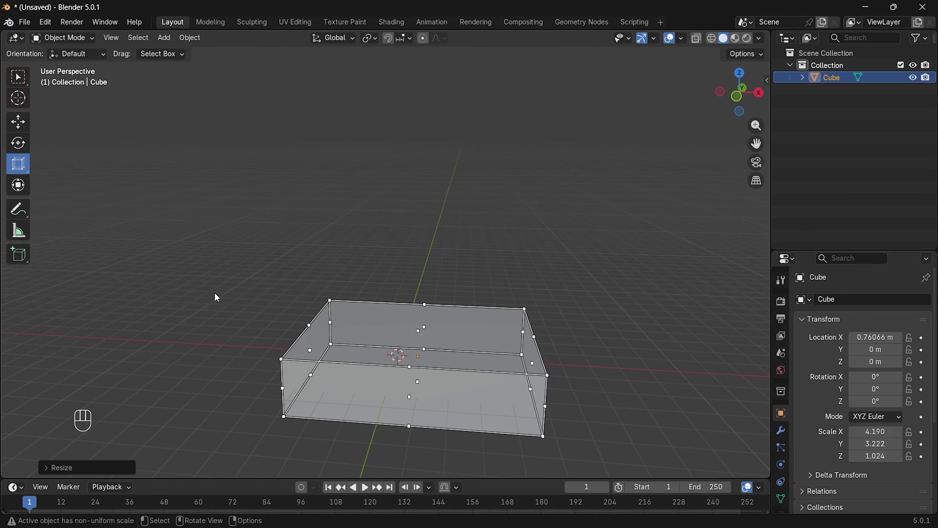
left_click_drag(530, 365, 591, 371)
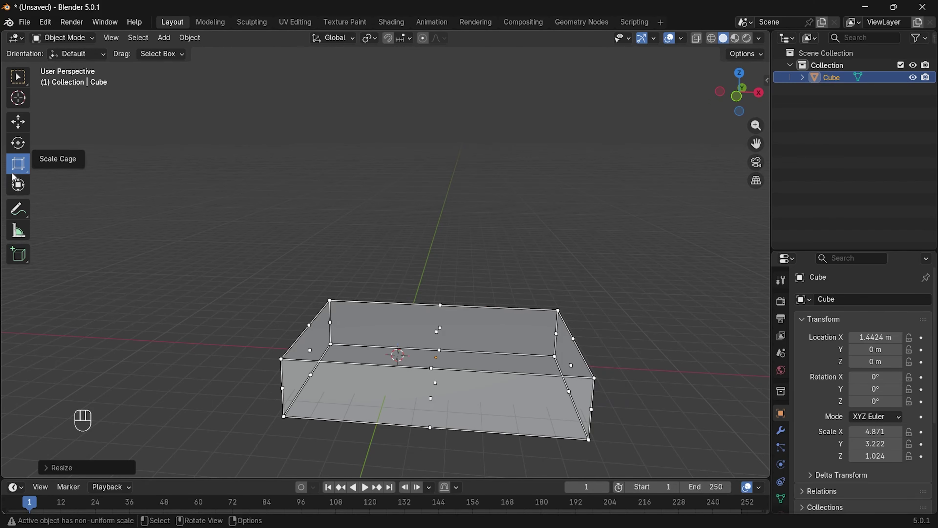
- Raise the box along the Z axis to about 2.38 m with the Transform tool
left_click(18, 188)
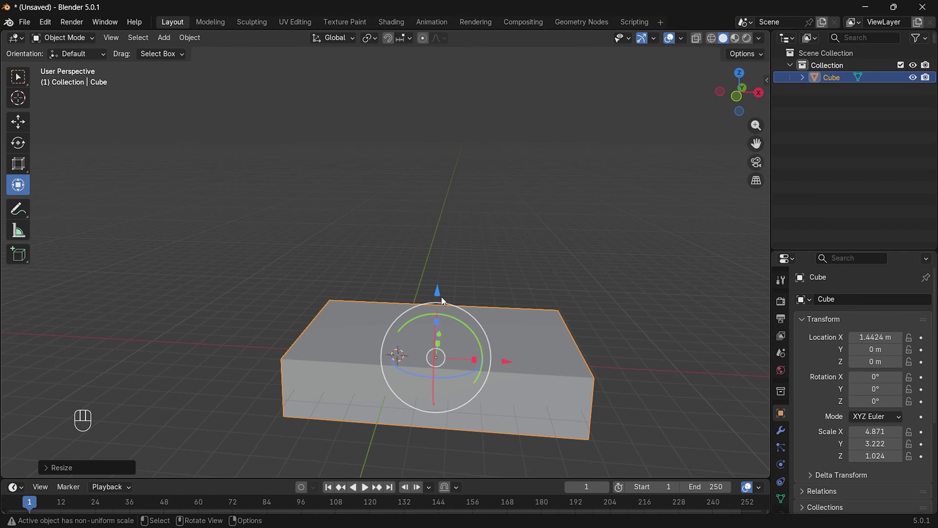
left_click_drag(438, 290, 438, 228)
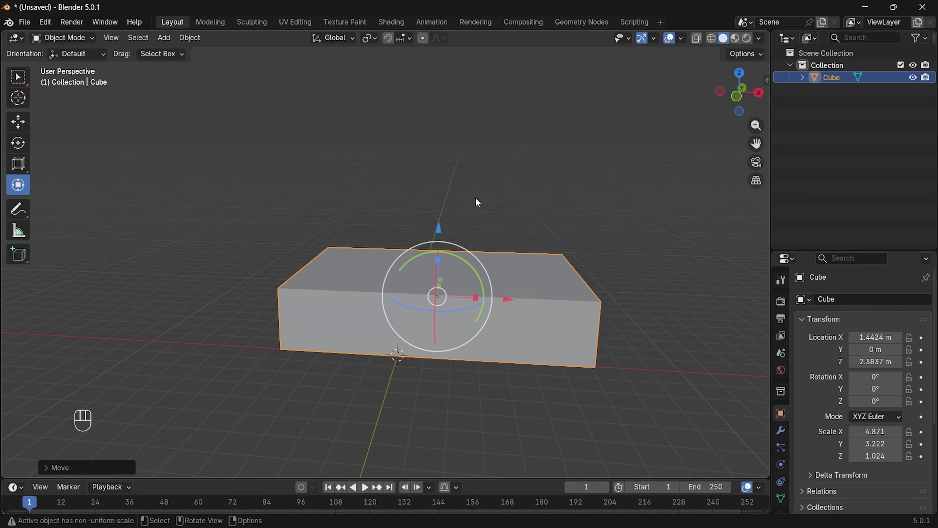
- Delete the stretched box from the scene
key("x")
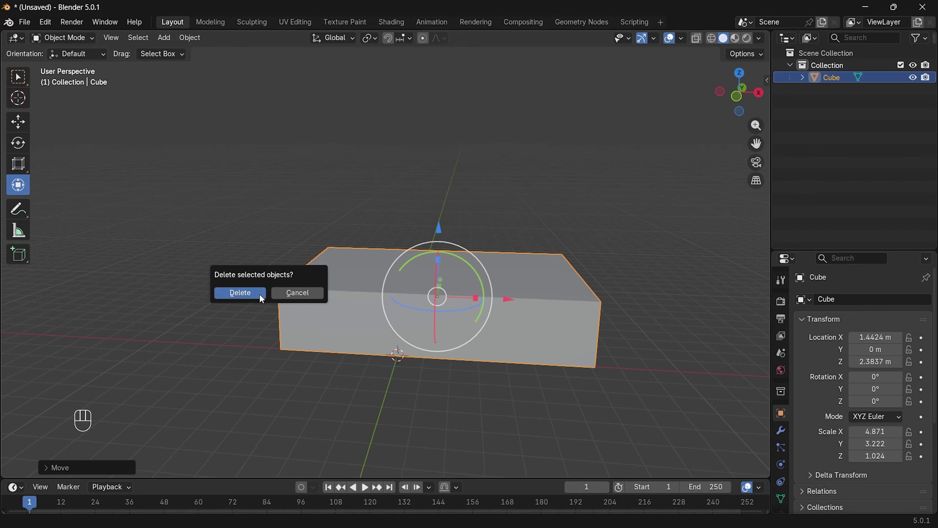
left_click(259, 293)
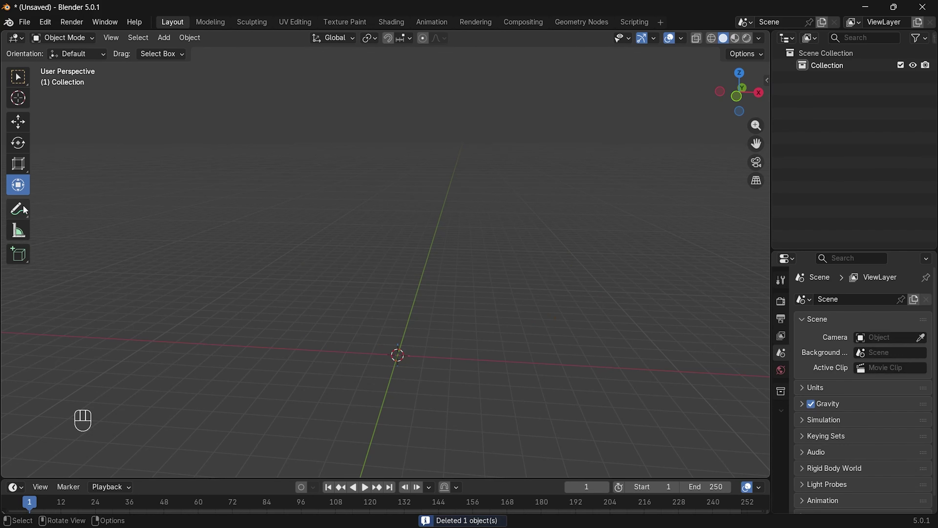
- Try the Annotate tool with three freehand strokes in the empty viewport, and undo all three
left_click(20, 210)
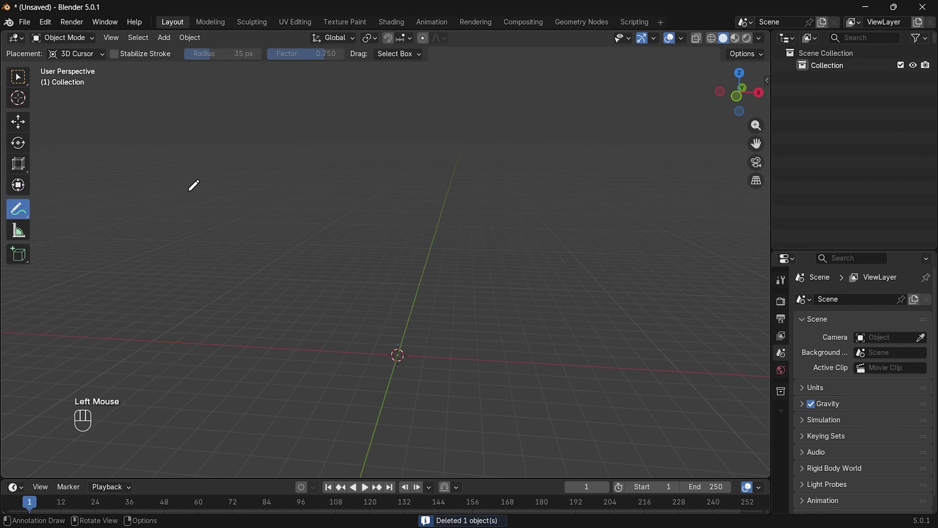
mouse_move(243, 122)
left_mouse_down()
mouse_move(203, 202)
mouse_move(327, 143)
mouse_move(419, 211)
mouse_move(408, 122)
mouse_move(497, 186)
mouse_move(591, 171)
mouse_move(598, 205)
left_mouse_up()
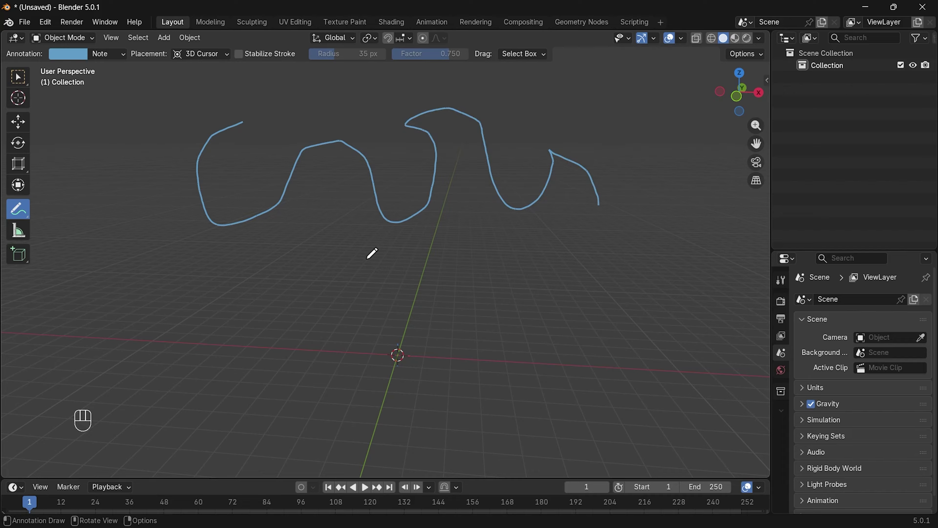
left_click_drag(369, 268, 555, 282)
mouse_move(169, 118)
left_mouse_down()
mouse_move(223, 251)
mouse_move(301, 267)
left_mouse_up()
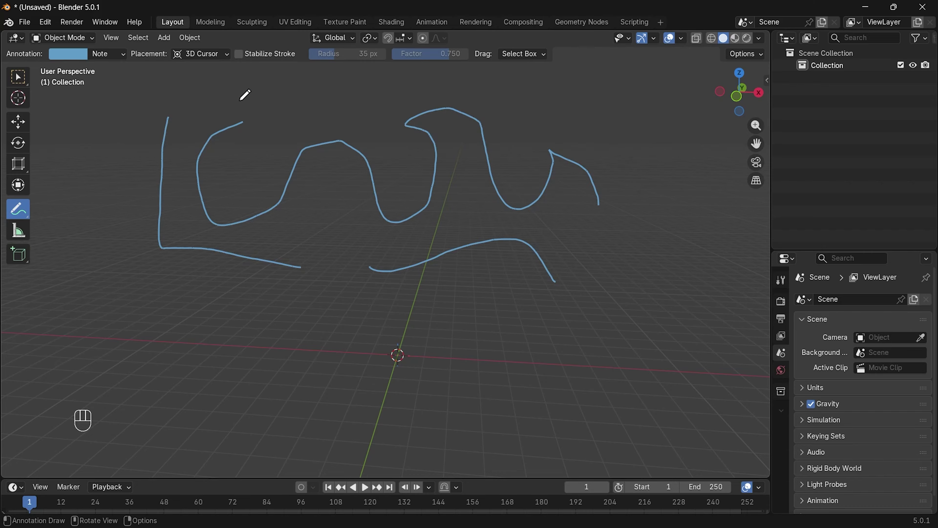
key("ctrl+z")
key("ctrl+z")
key("ctrl+z")
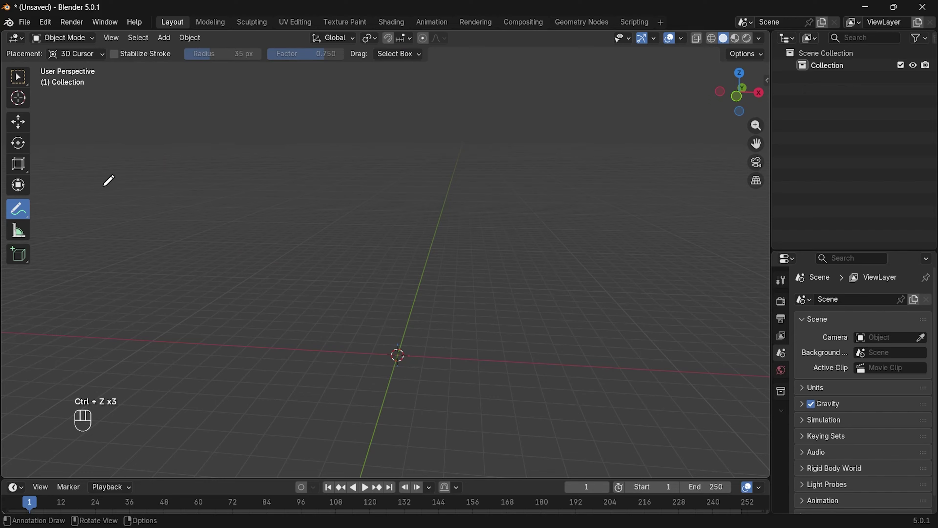
- Add a mesh cube at the world origin as an object to measure
left_click(18, 230)
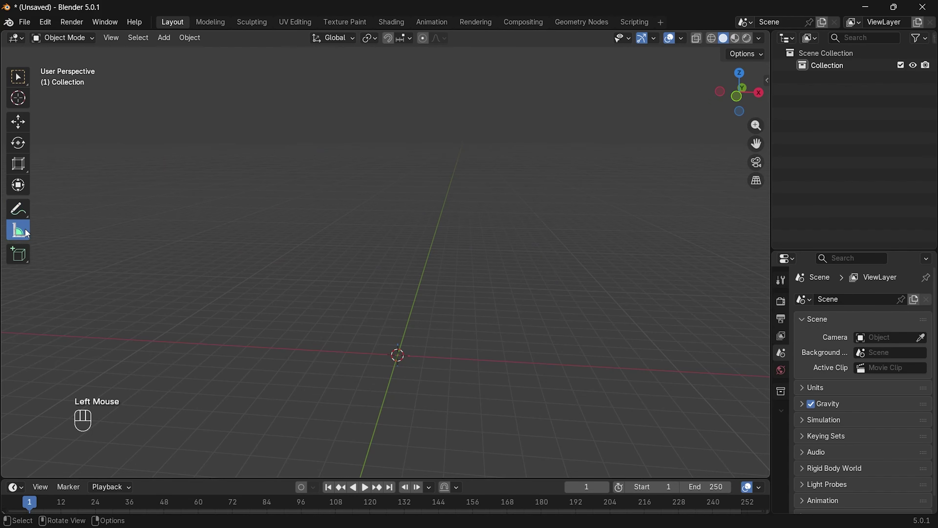
key("shift+a")
mouse_move(354, 278)
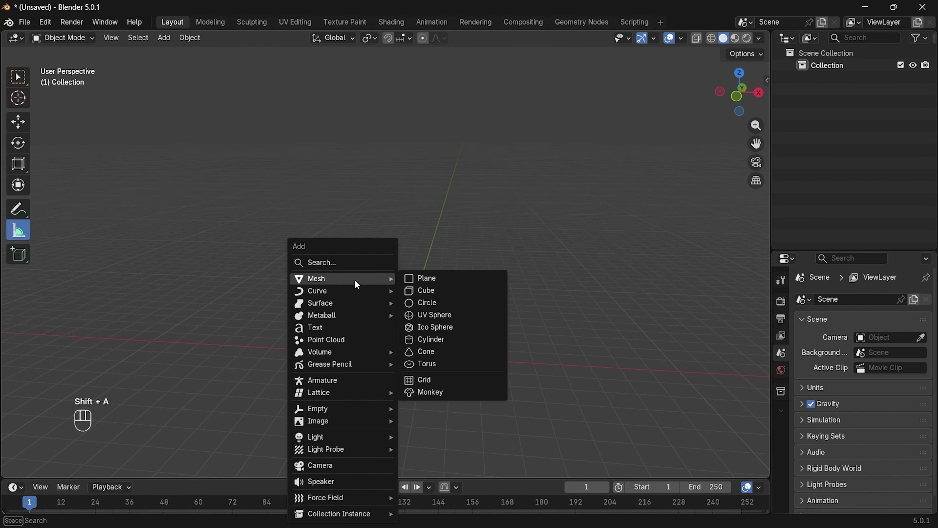
left_click(438, 288)
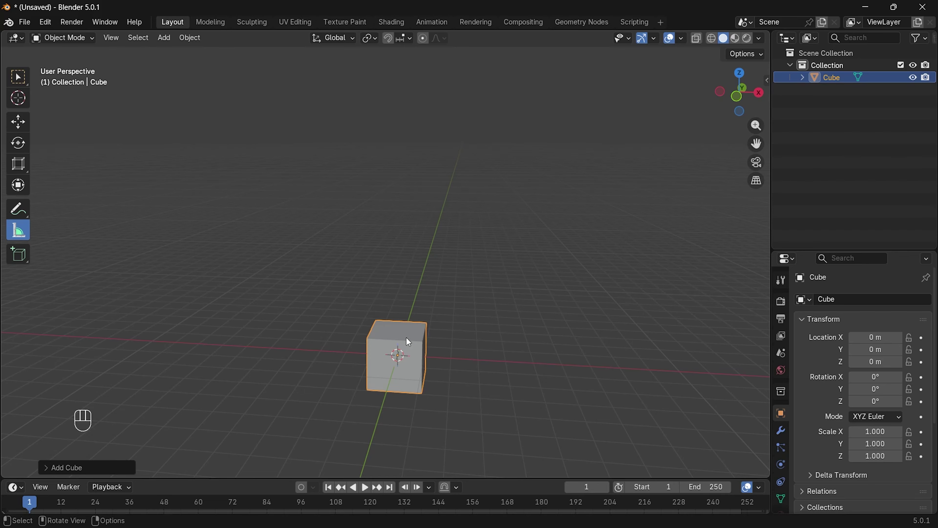
- Measure the upper front edge of the cube with the Measure tool, and delete the cube
left_click(21, 230)
left_click_drag(370, 342, 424, 339)
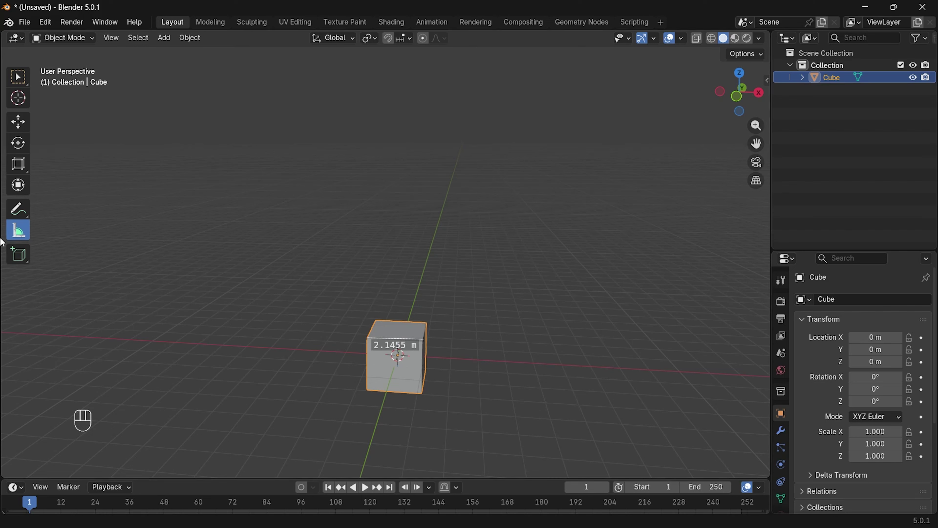
left_click(29, 232)
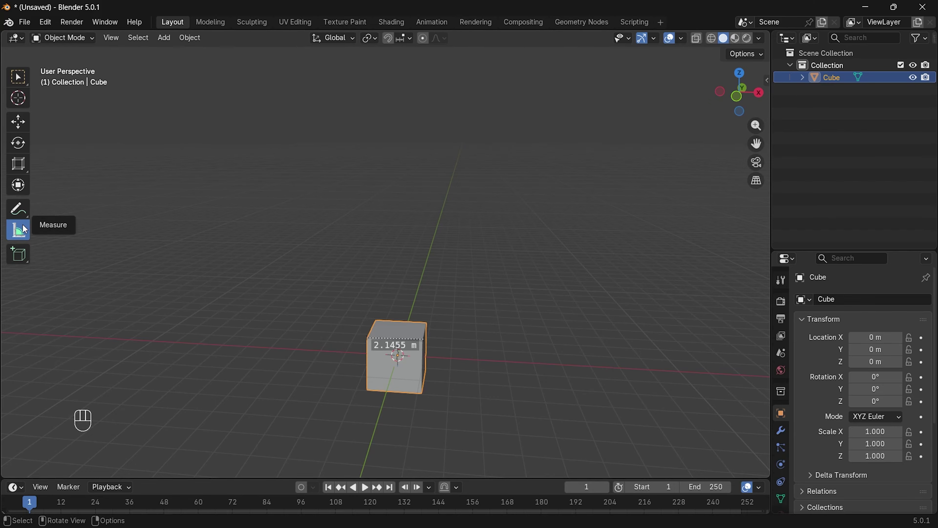
key("Delete")
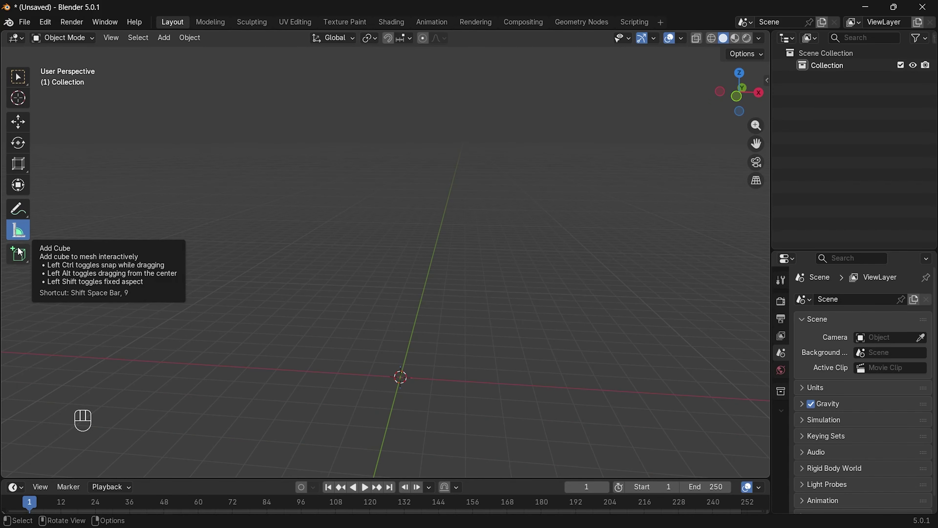
- Draw a large box with the Add Cube tool, centred at about X 1.95, Y 7.97, Z 3.36 m
left_click(19, 253)
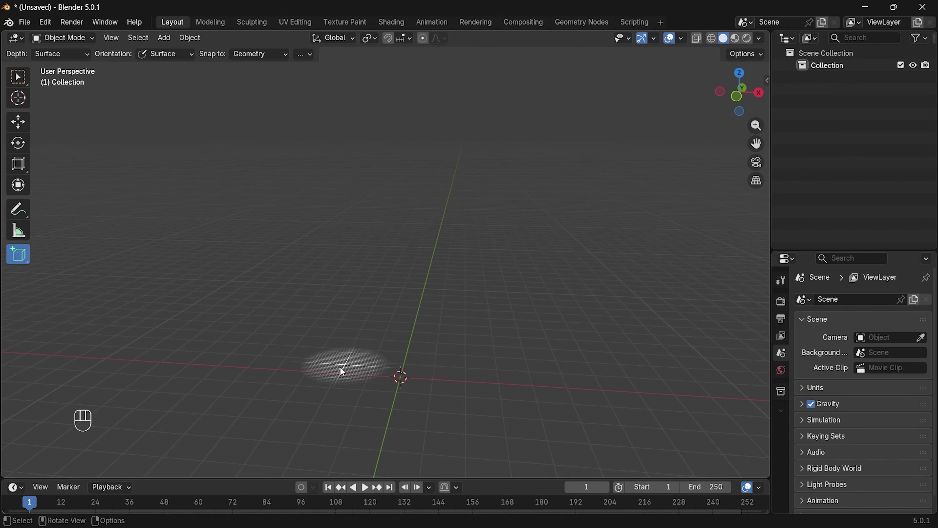
left_click(316, 374)
mouse_move(316, 373)
left_mouse_down()
mouse_move(477, 184)
mouse_move(507, 193)
mouse_move(551, 273)
mouse_move(539, 288)
mouse_move(367, 292)
mouse_move(601, 303)
mouse_move(588, 272)
mouse_move(586, 282)
mouse_move(557, 282)
mouse_move(578, 275)
mouse_move(368, 260)
mouse_move(543, 263)
left_mouse_up()
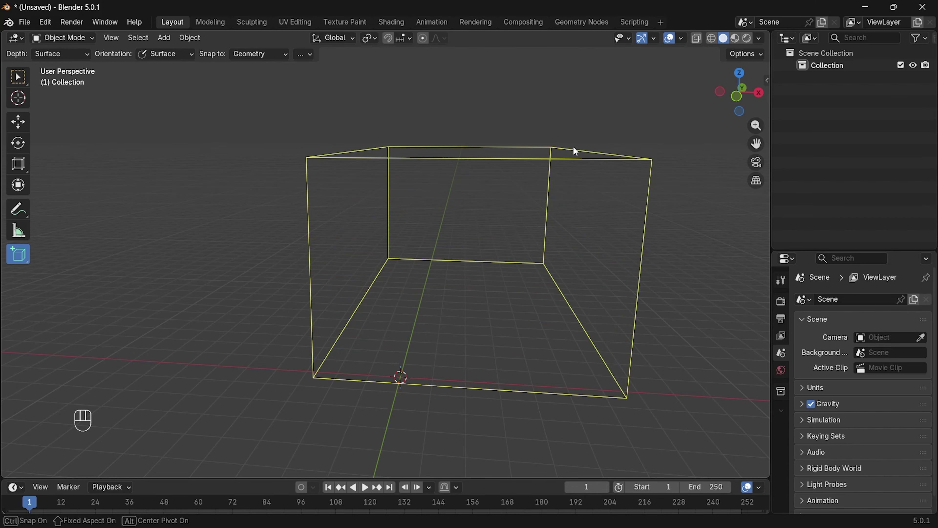
left_click(573, 149)
- Draw a second, flatter box beside the first with the Add Cube tool, centred at about X -12.6, Y 5.86, Z 1.94 m
scroll(611, 272, "down", 3)
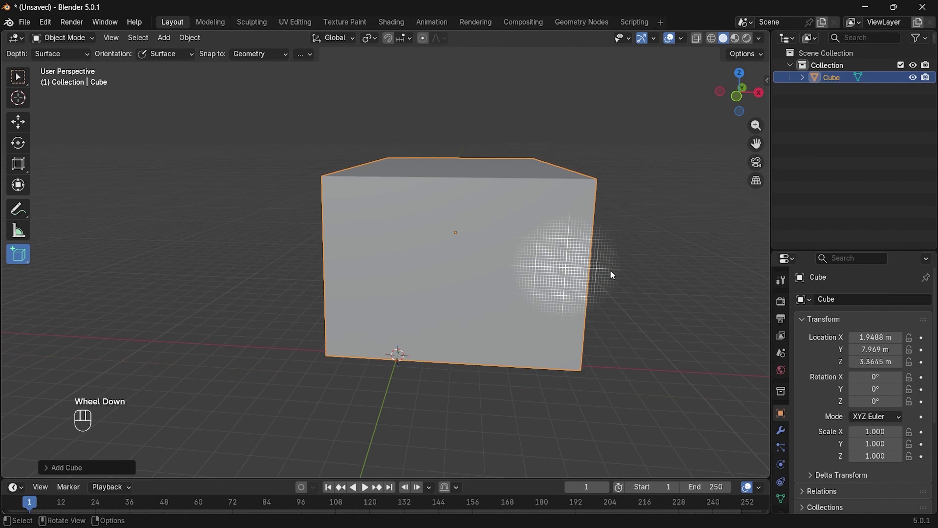
scroll(602, 277, "down", 3)
middle_click_drag(601, 278, 499, 156)
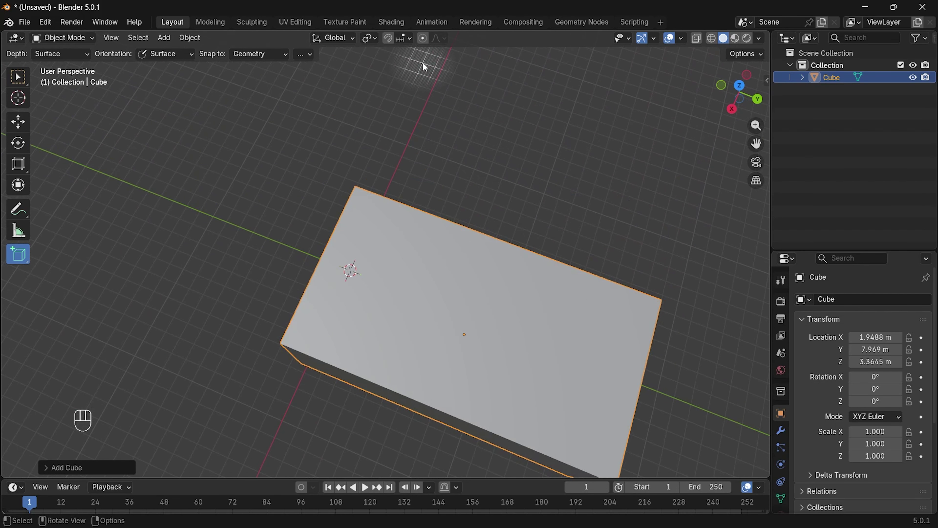
mouse_move(423, 64)
left_mouse_down()
mouse_move(470, 125)
mouse_move(584, 232)
left_mouse_up()
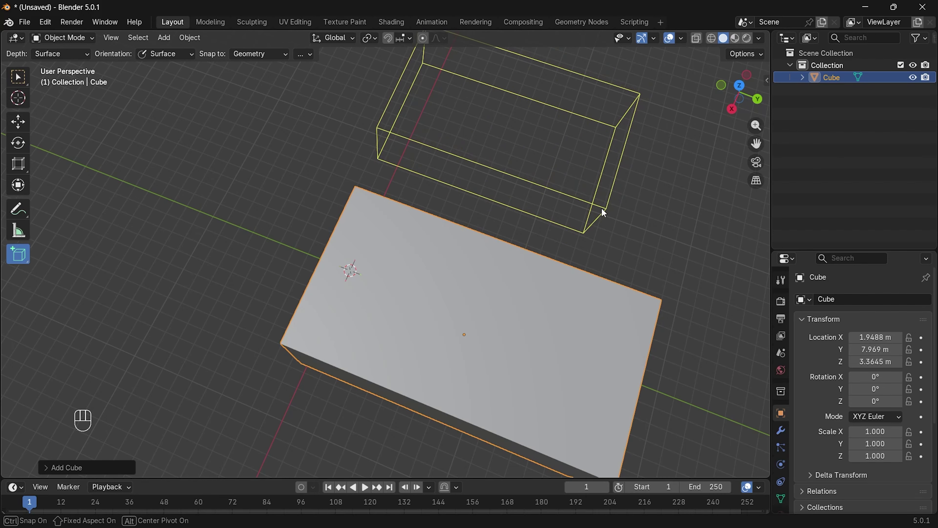
left_click(601, 208)
middle_click_drag(498, 228, 538, 183)
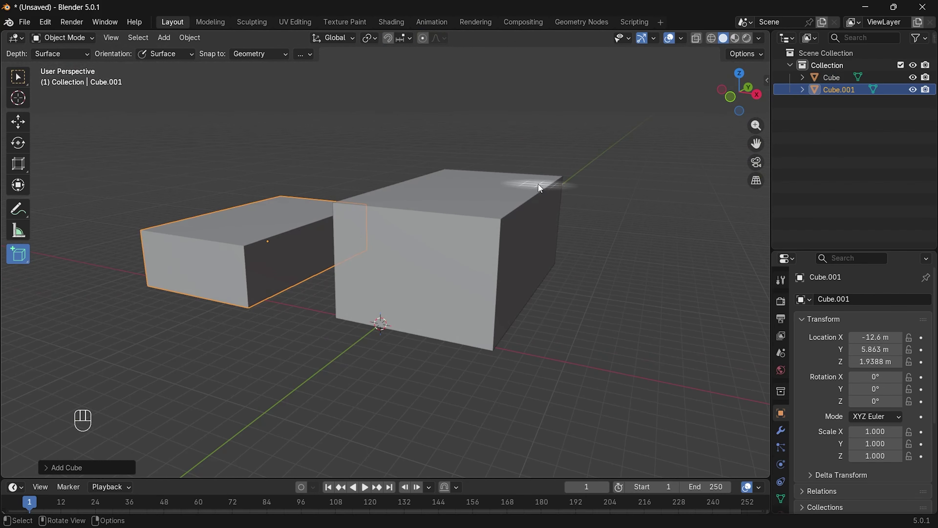
- Delete the flatter box and the large box with the Select Box tool active, emptying the scene
left_click(29, 85)
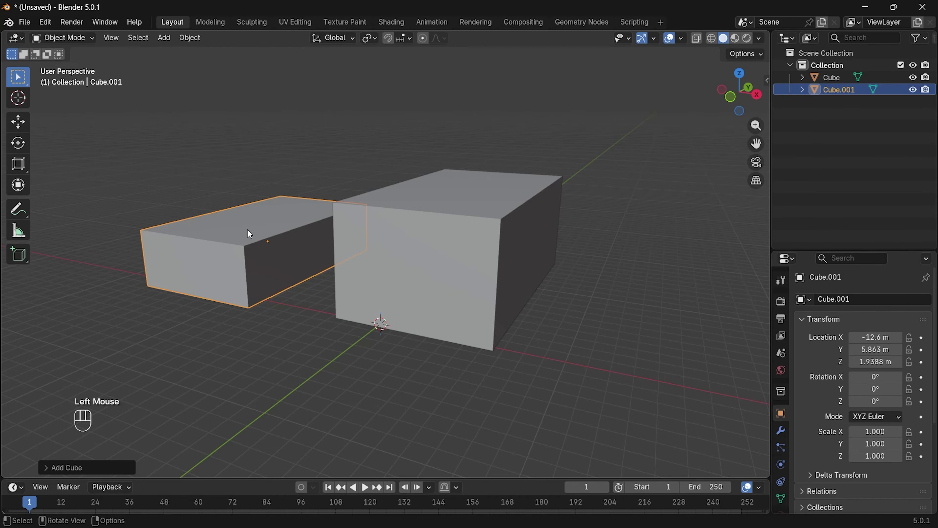
key("x")
left_click(373, 243)
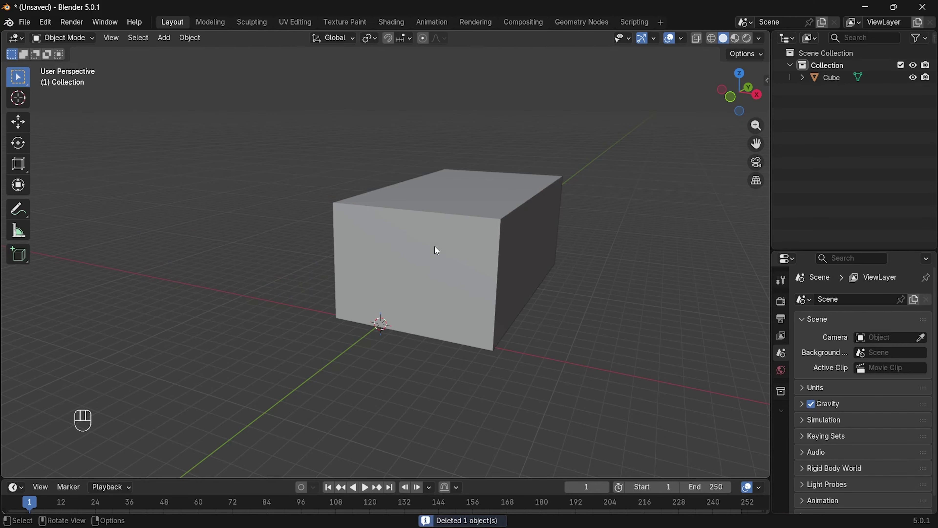
left_click(479, 243)
key("x")
left_click(481, 247)
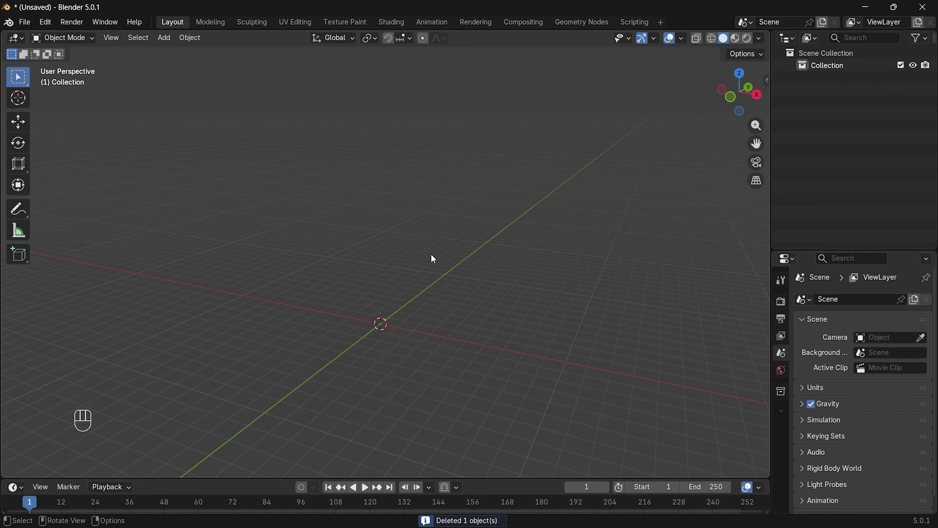
- Add a monkey mesh at the world origin and frame it closely from the front
middle_click_drag(433, 259, 476, 290)
key("shift+a")
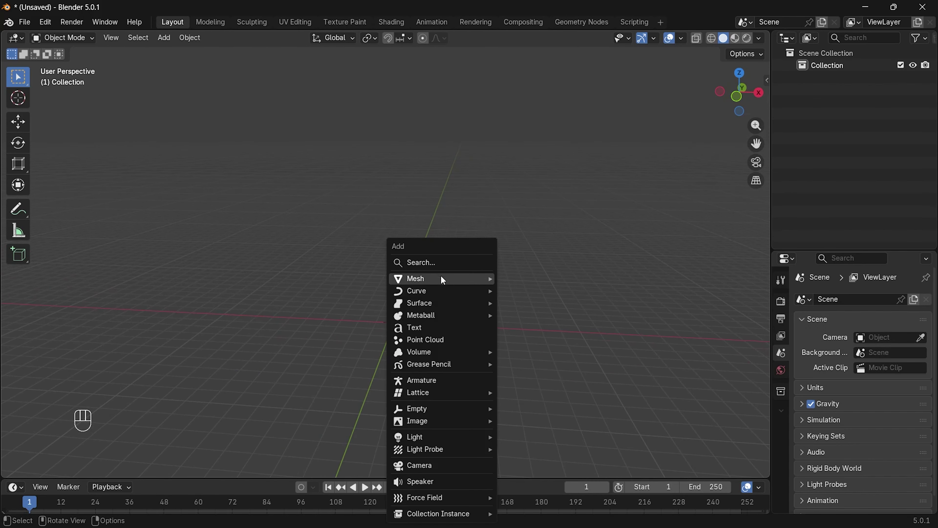
mouse_move(445, 280)
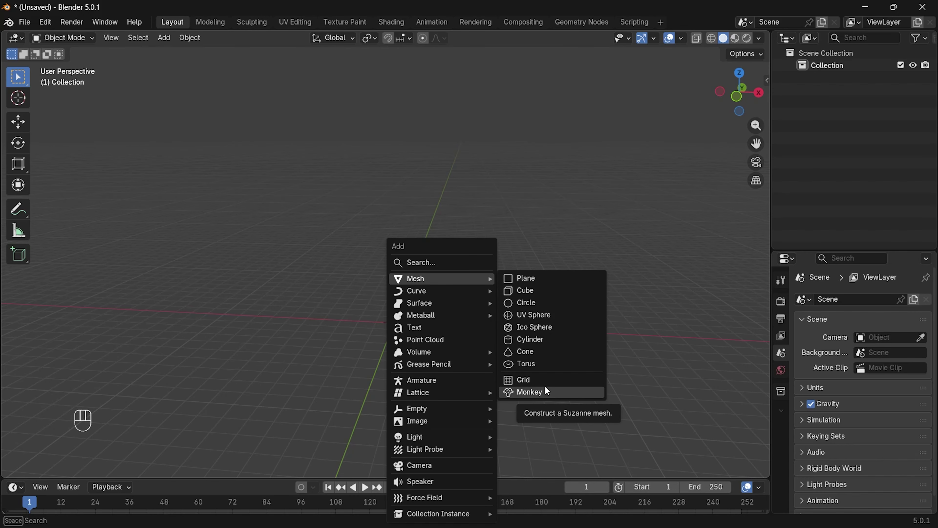
left_click(566, 391)
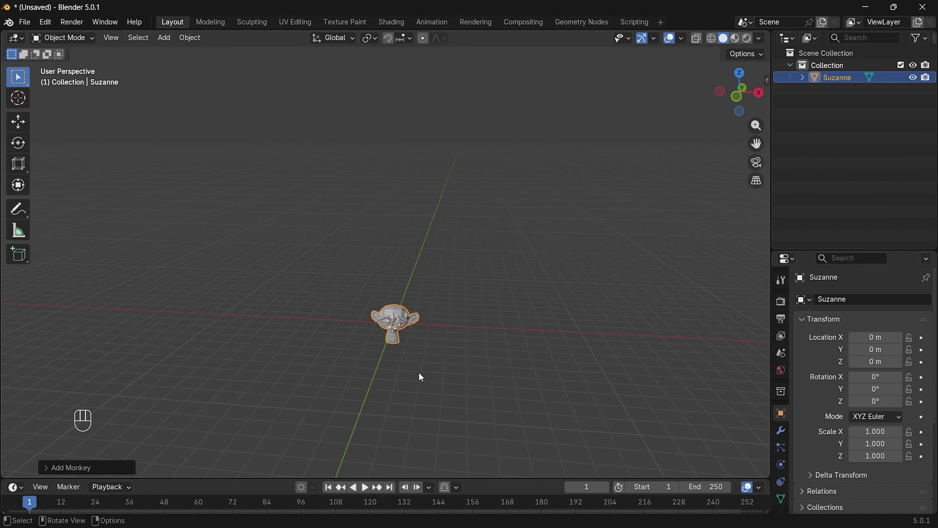
scroll(459, 387, "up", 6)
middle_click_drag(472, 398, 447, 248, "shift")
scroll(471, 345, "up", 2)
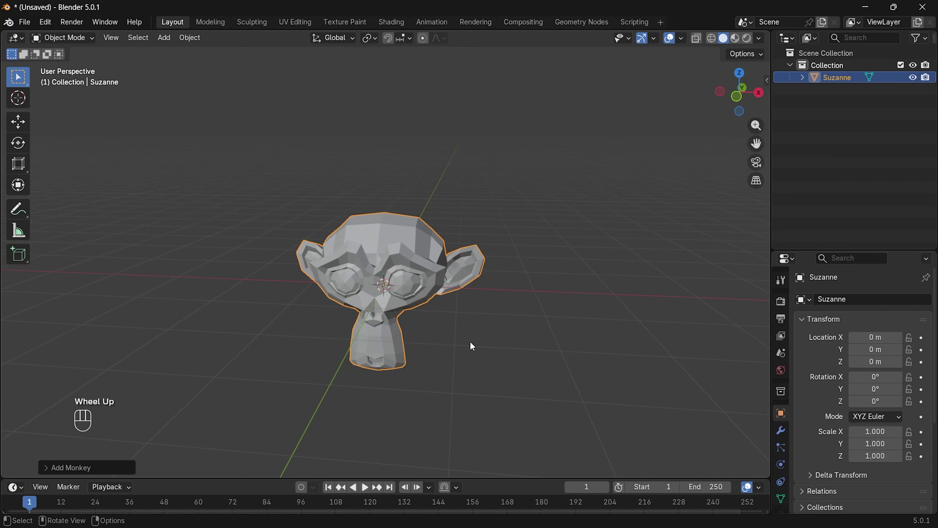
middle_click_drag(471, 345, 479, 339)
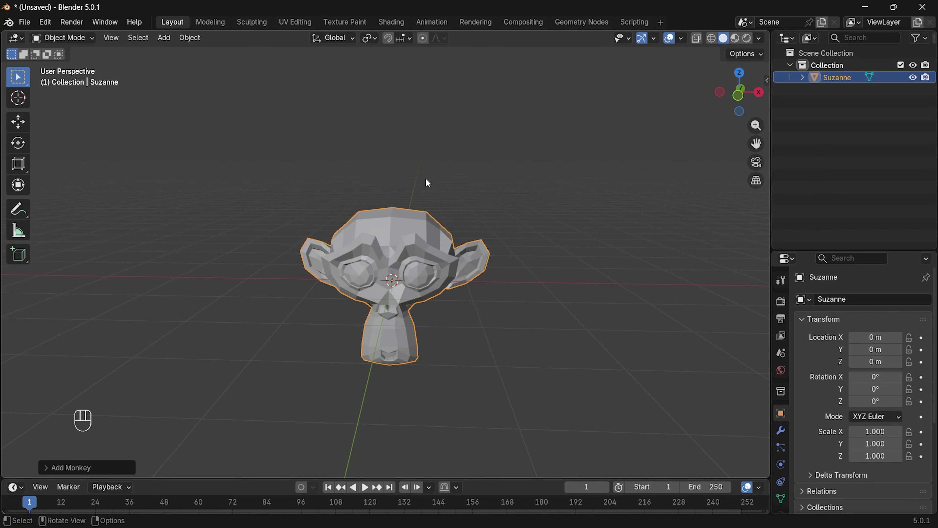
- Add a cone mesh at the world origin, in the same place as the monkey head
key("shift+a")
key("shift+a")
mouse_move(360, 190)
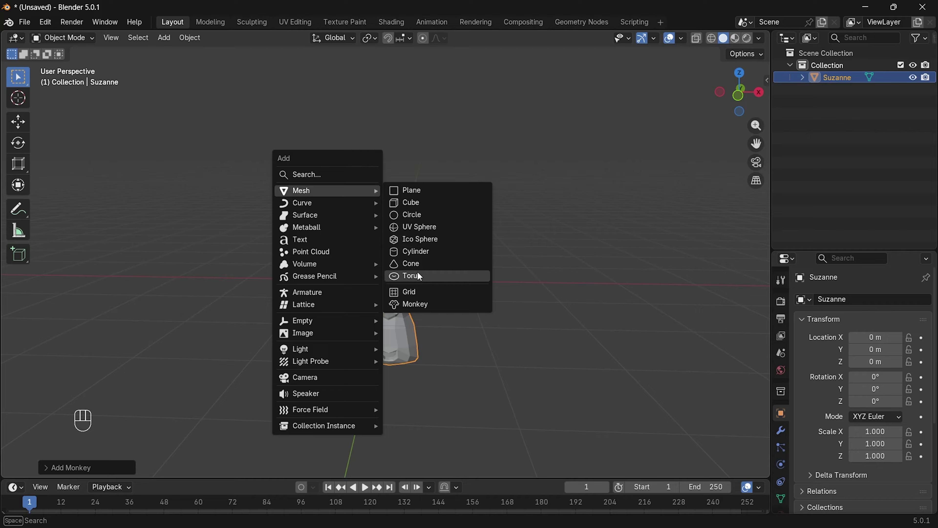
left_click(414, 264)
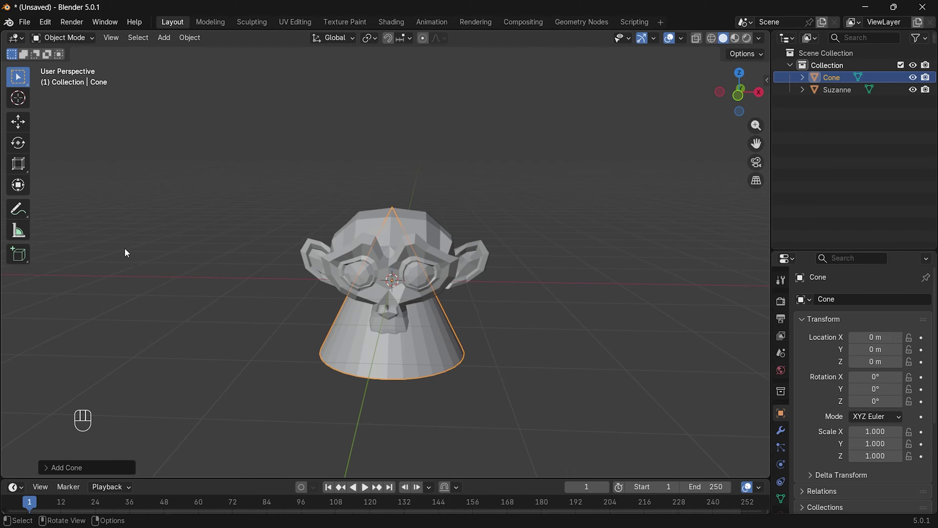
- Raise the cone about 1.79 m along Z onto the monkey's head with the Move tool, and undo the move
left_click(18, 122)
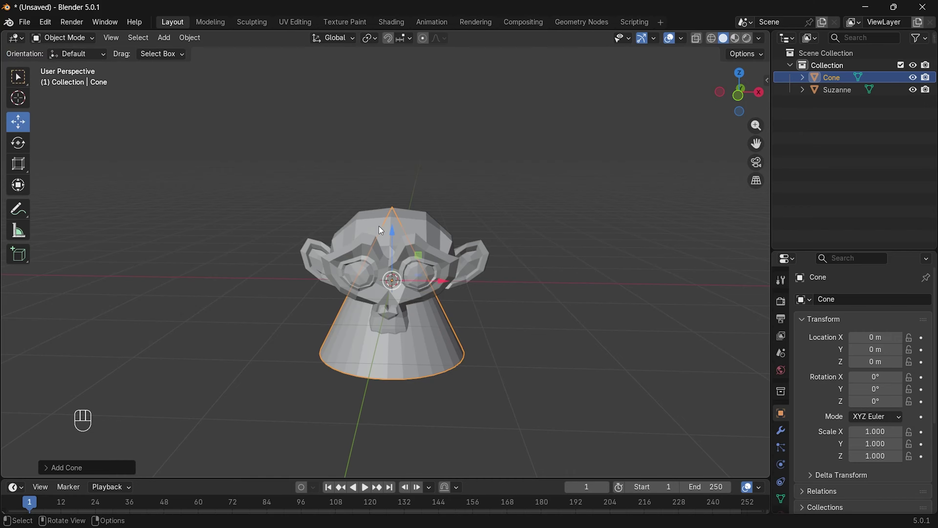
left_click_drag(389, 226, 417, 104)
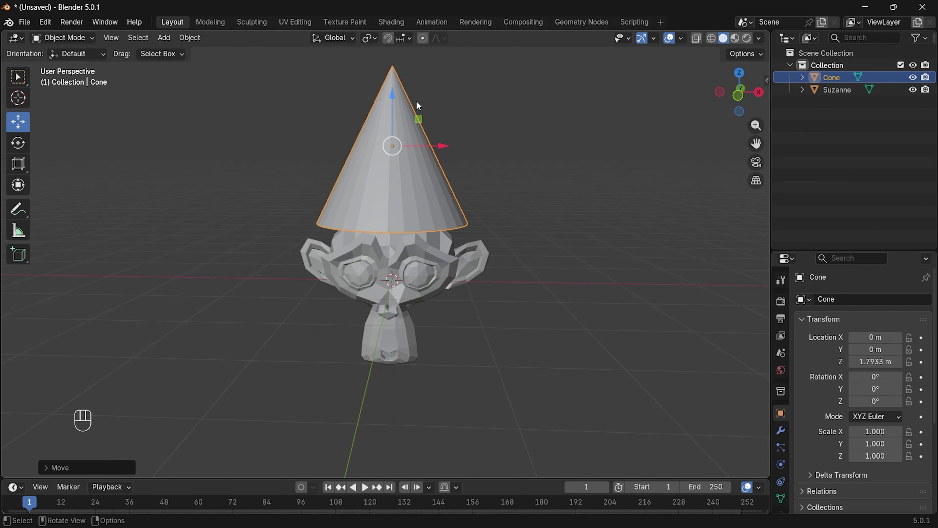
middle_click_drag(480, 217, 477, 252)
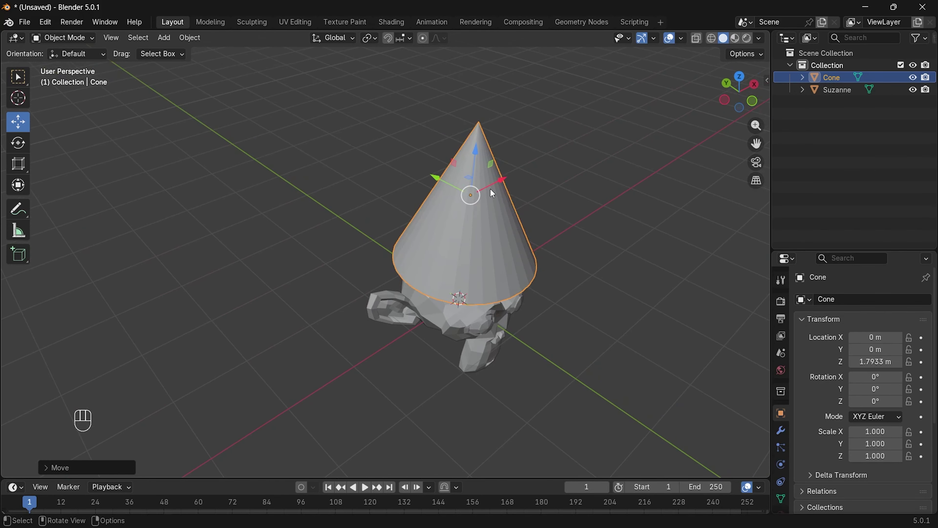
middle_click_drag(493, 193, 413, 148)
key("ctrl+z")
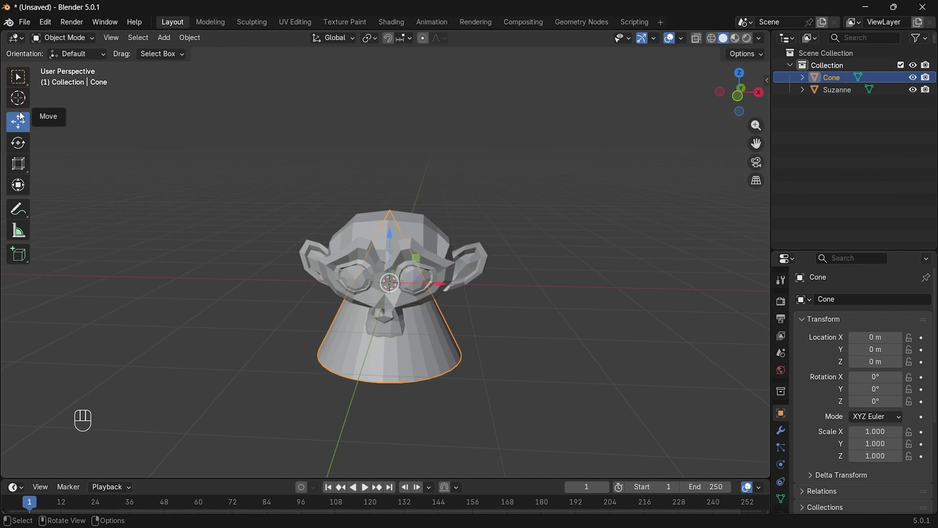
- Try moving the cone freely above the monkey's head without the Move tool's handles, and cancel the move
left_click(18, 77)
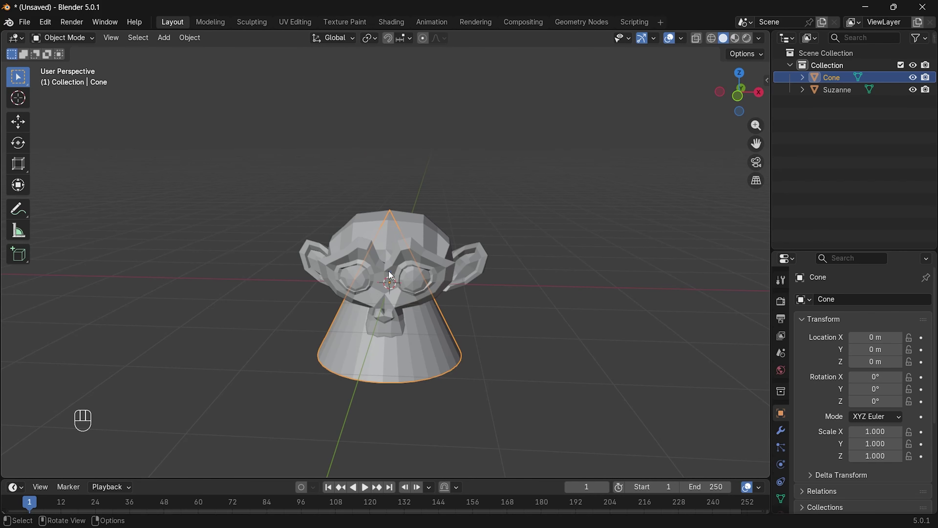
key("g")
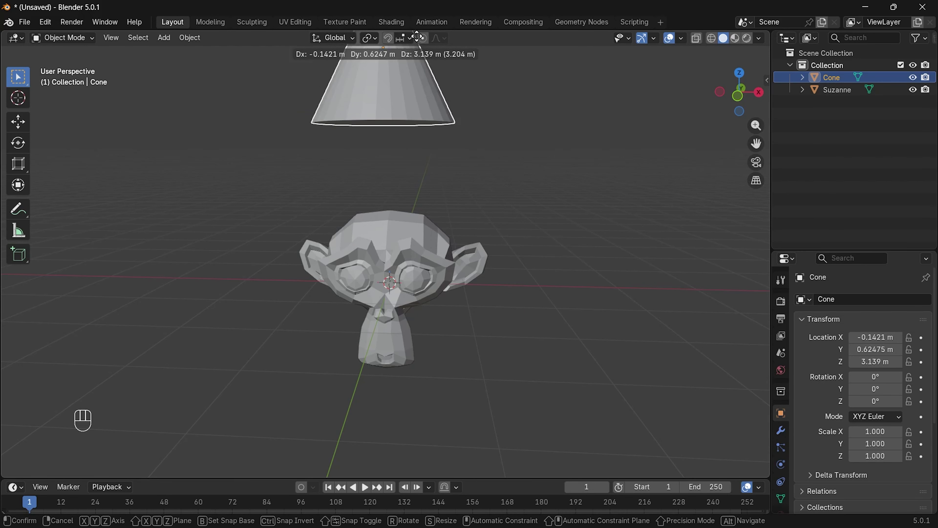
right_click(373, 154)
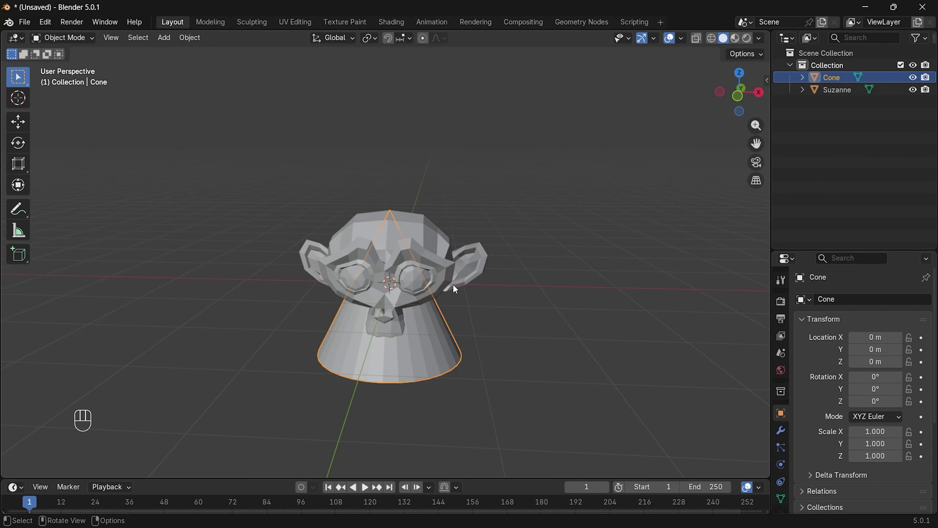
- Try placing the cone freely beside the monkey's head, and undo the move
key("g")
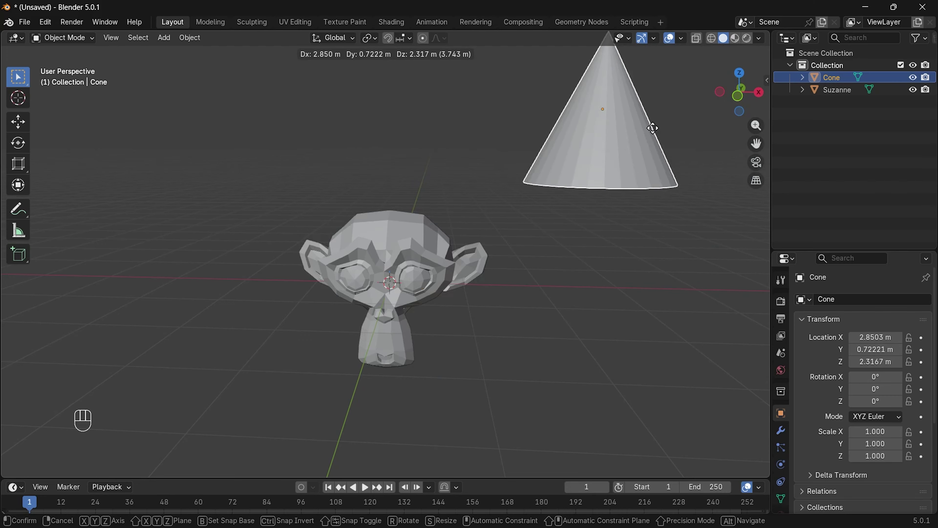
right_click(443, 123)
key("g")
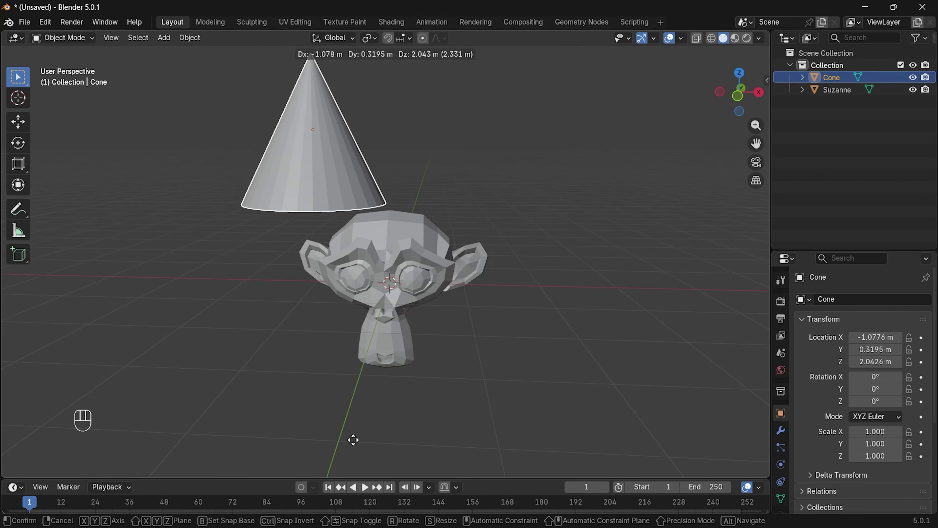
left_click(237, 91)
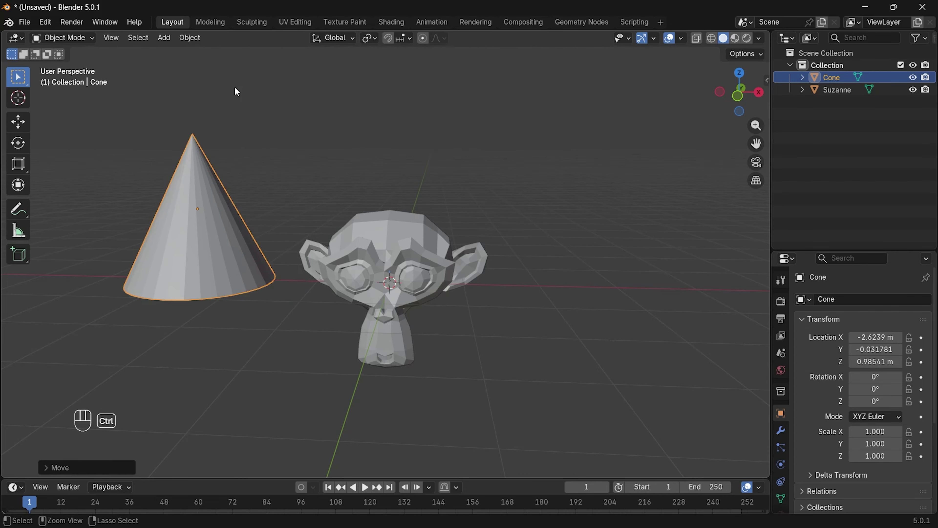
key("ctrl+z")
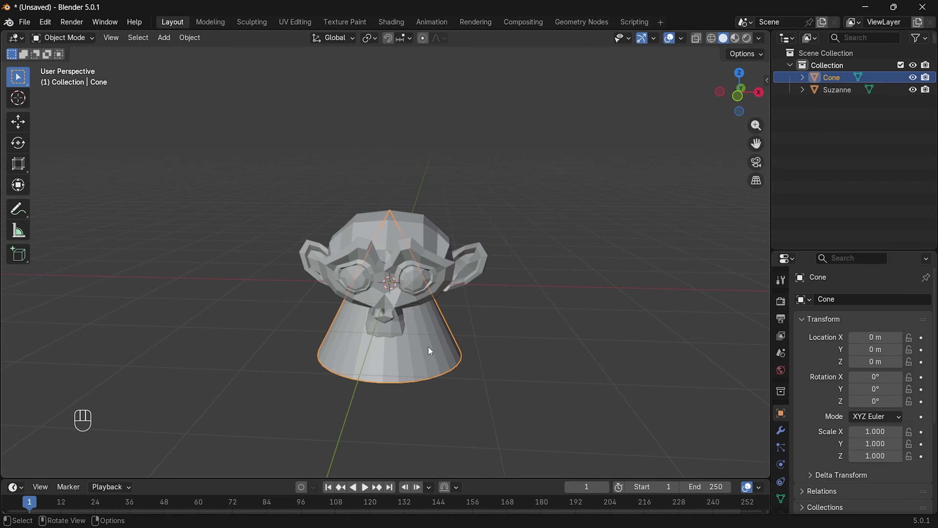
- Raise the cone about 1.62 m along the global Z axis onto the top of the monkey's head
key("g")
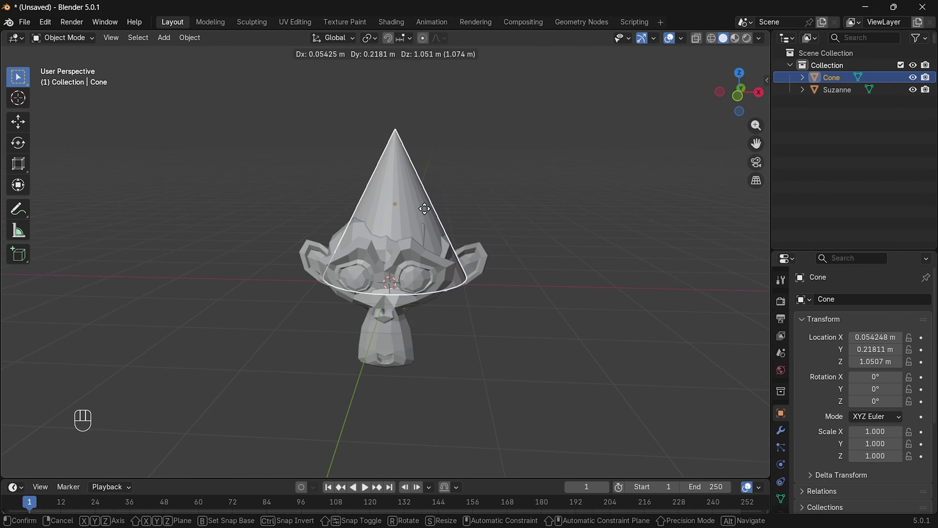
key("z")
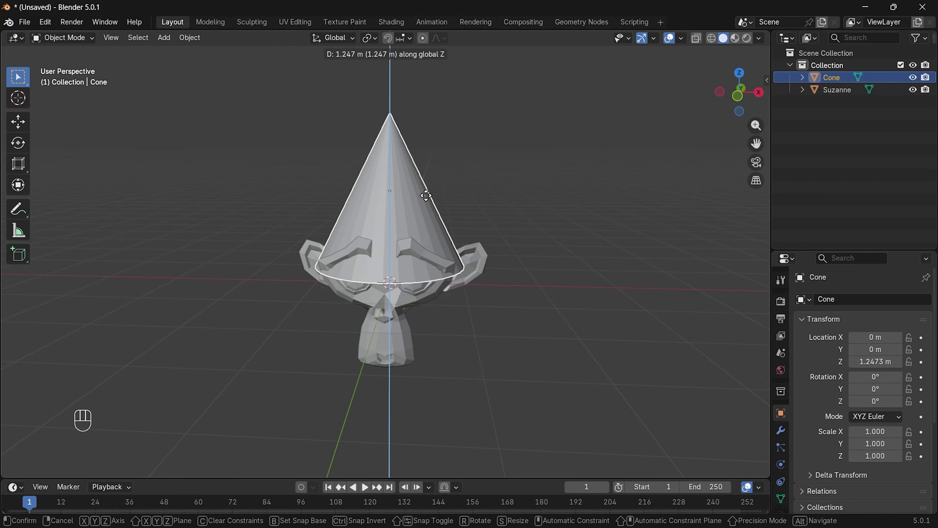
left_click(436, 166)
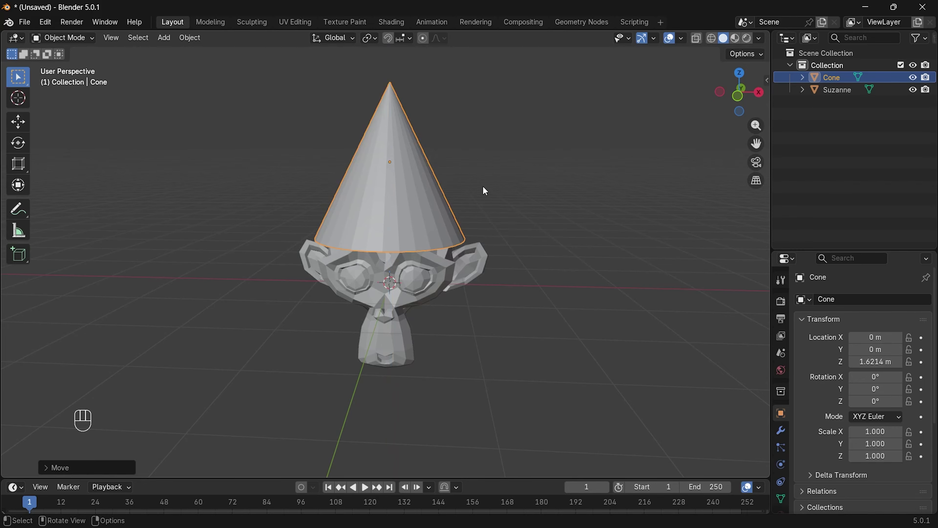
- Try moving the raised cone sideways along the global X axis, and cancel the move
middle_click_drag(518, 206, 404, 221)
key("g")
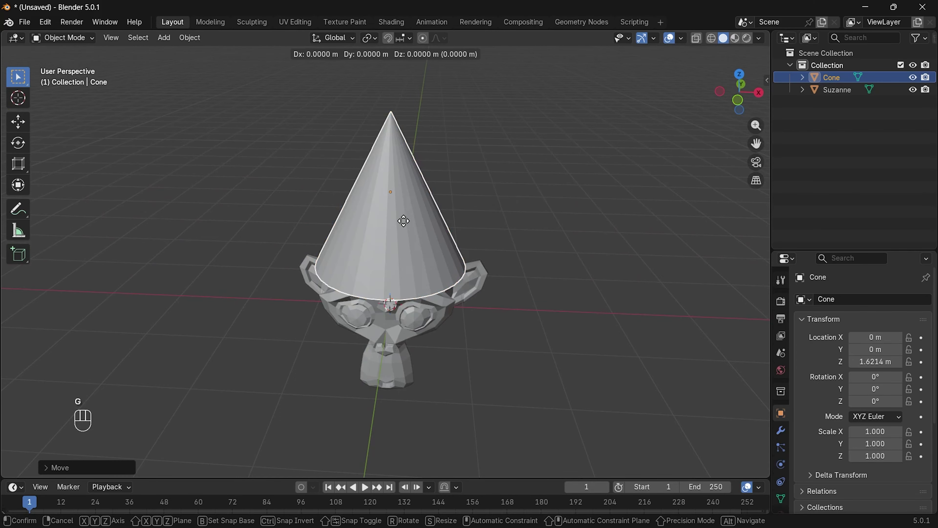
key("x")
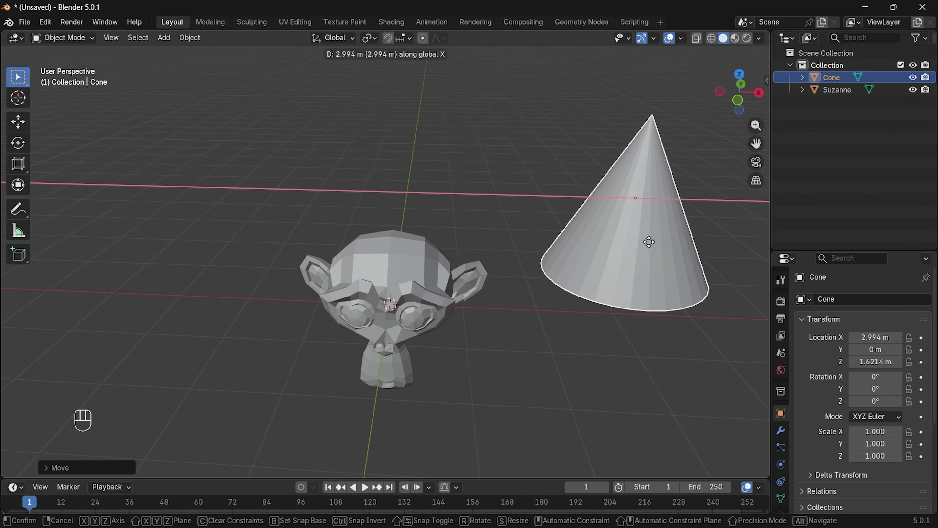
right_click(370, 226)
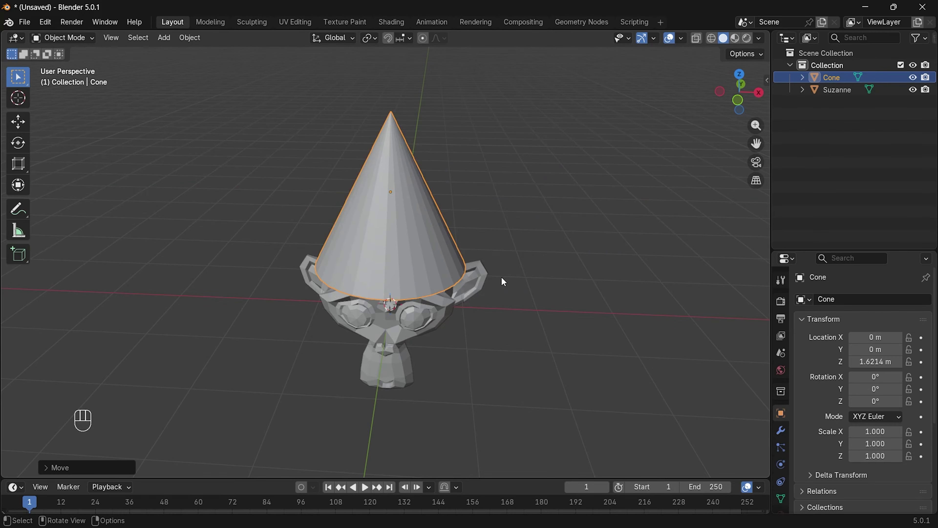
- Try moving the cone without any axis constraint from a front and an angled view, cancelling each move
key("g")
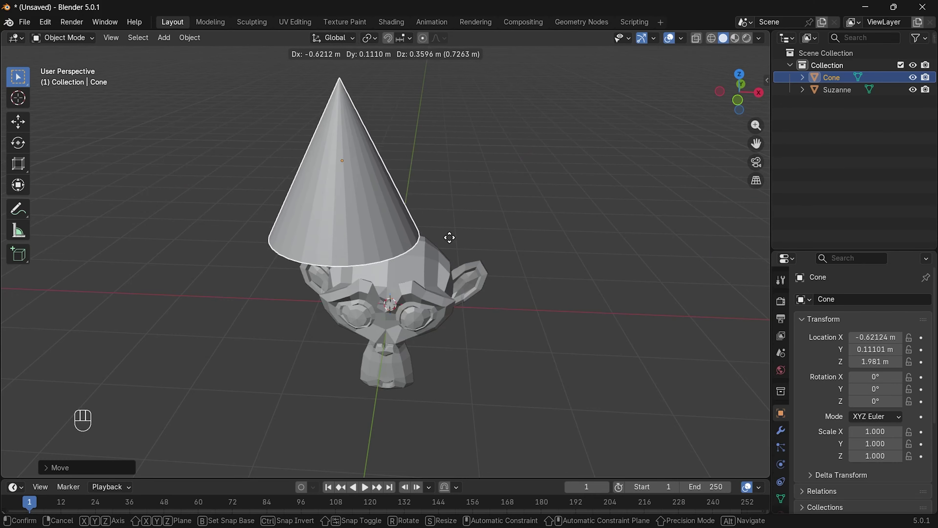
right_click(562, 228)
middle_click_drag(526, 229, 434, 303)
middle_click_drag(365, 236, 389, 270, "shift")
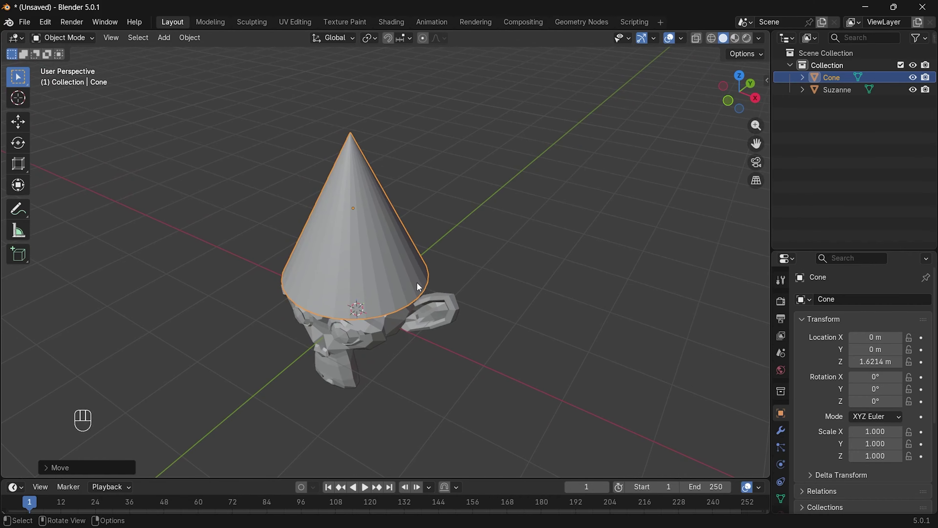
key("g")
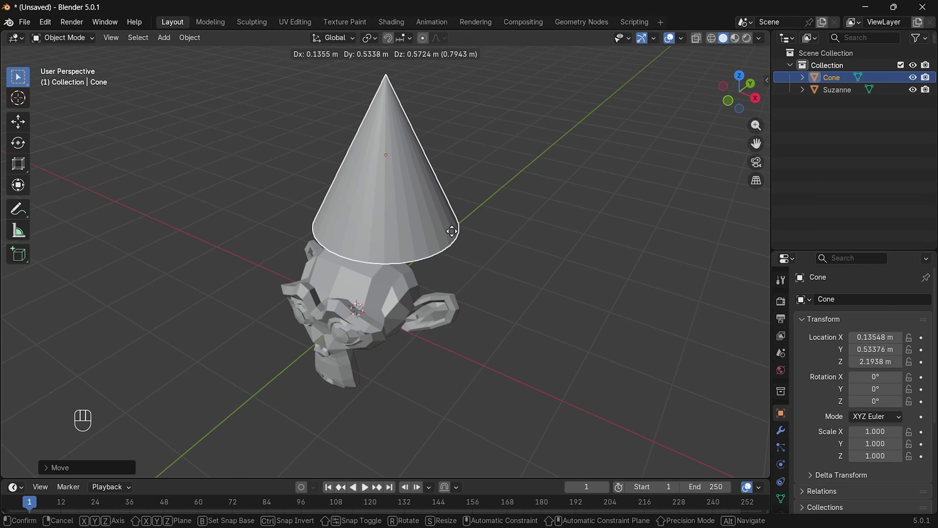
right_click(416, 261)
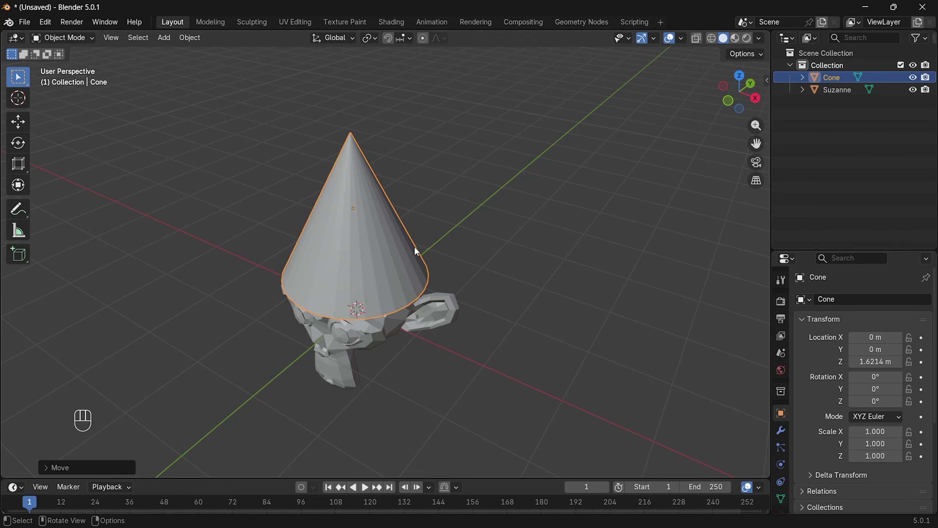
- Try sliding the cone in the horizontal XY plane with the Z axis locked, from two viewing angles, cancelling each move
key("g")
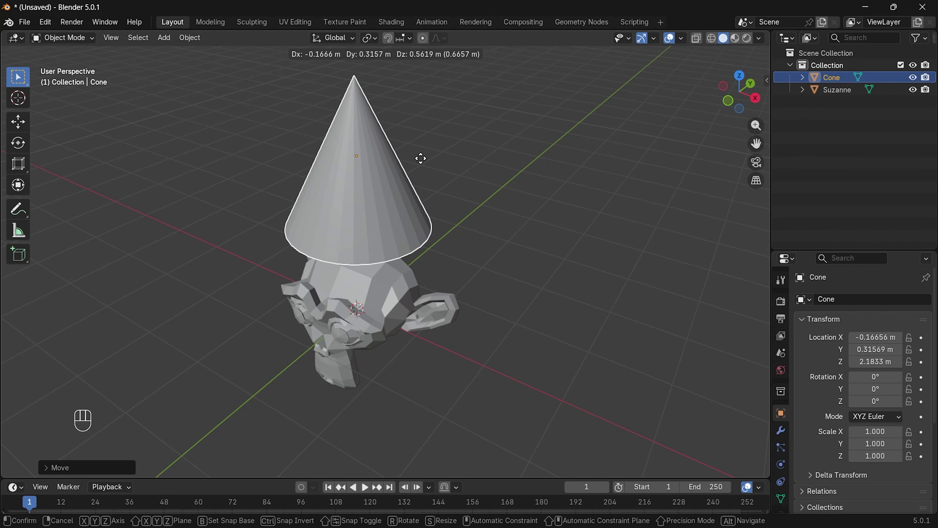
key("shift+z")
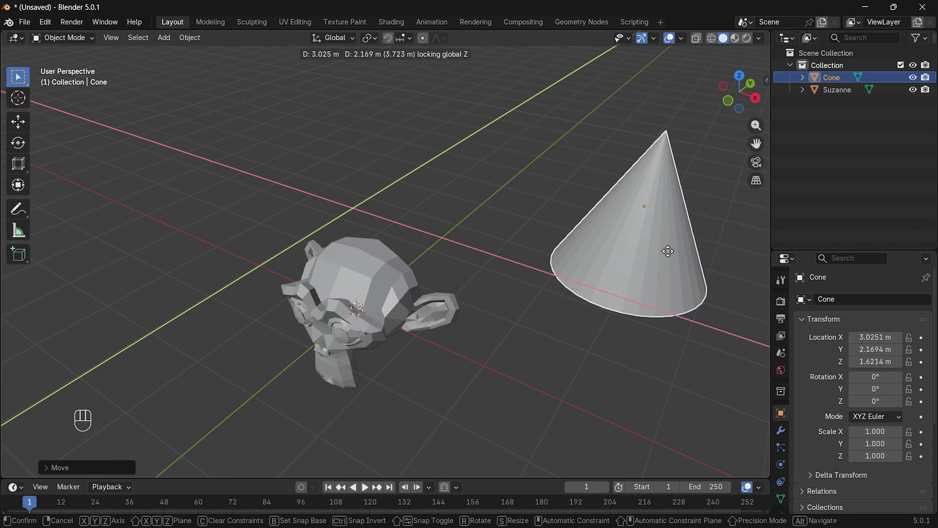
right_click(446, 281)
middle_click_drag(445, 281, 517, 251)
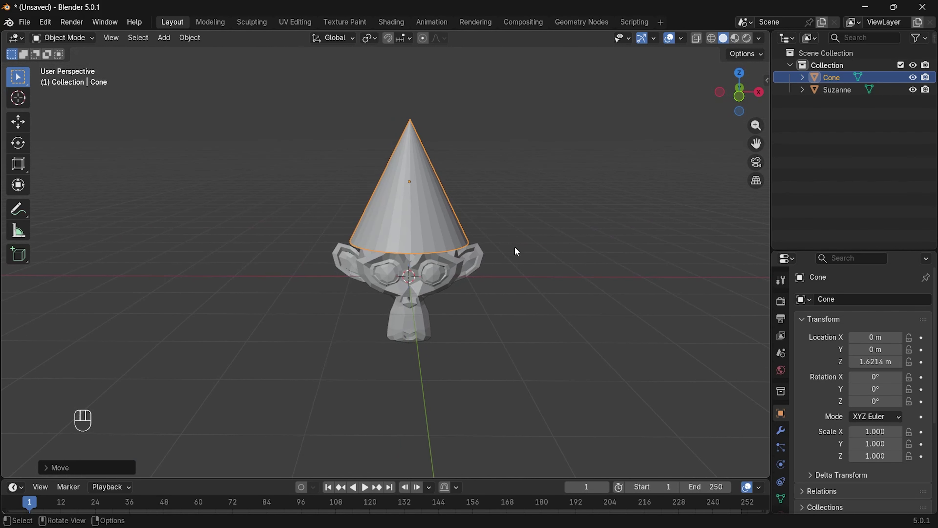
key("g")
key("shift+z")
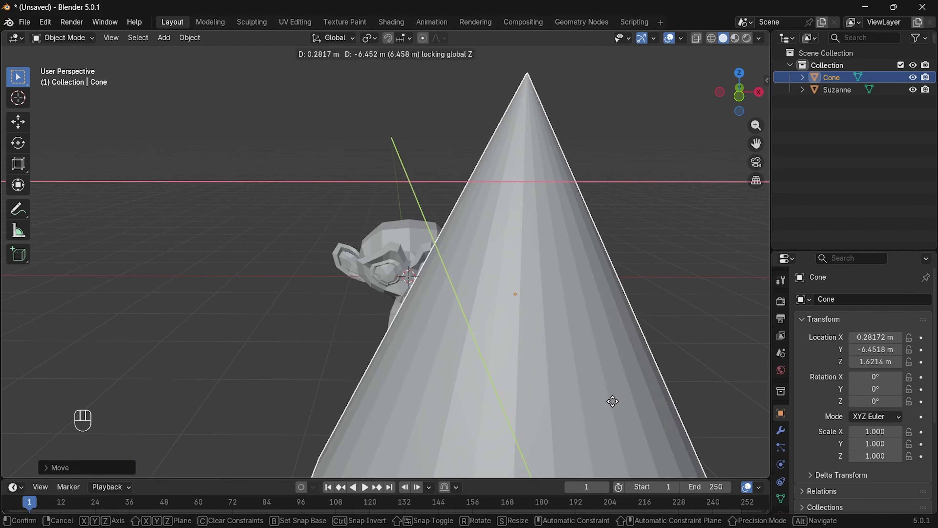
right_click(555, 249)
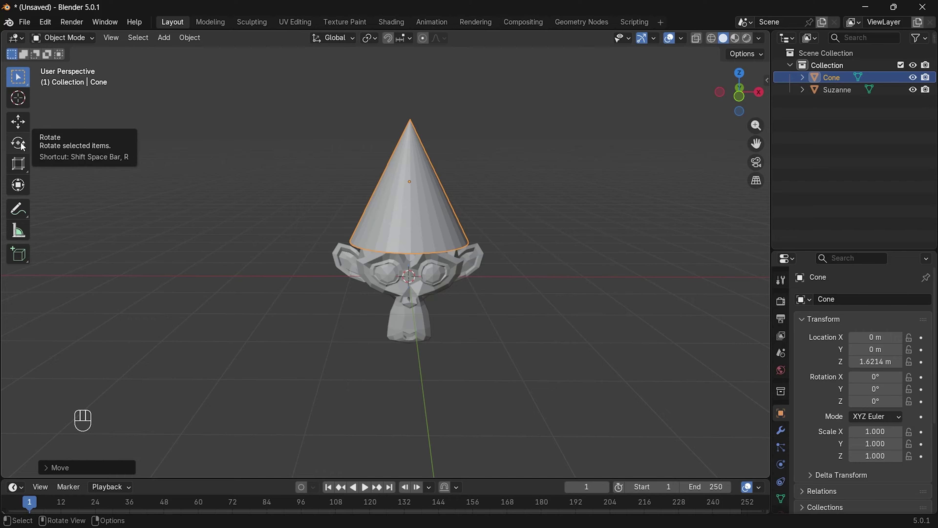
- Try rotating the cone freely and around the global Z axis, cancelling both rotations
key("r")
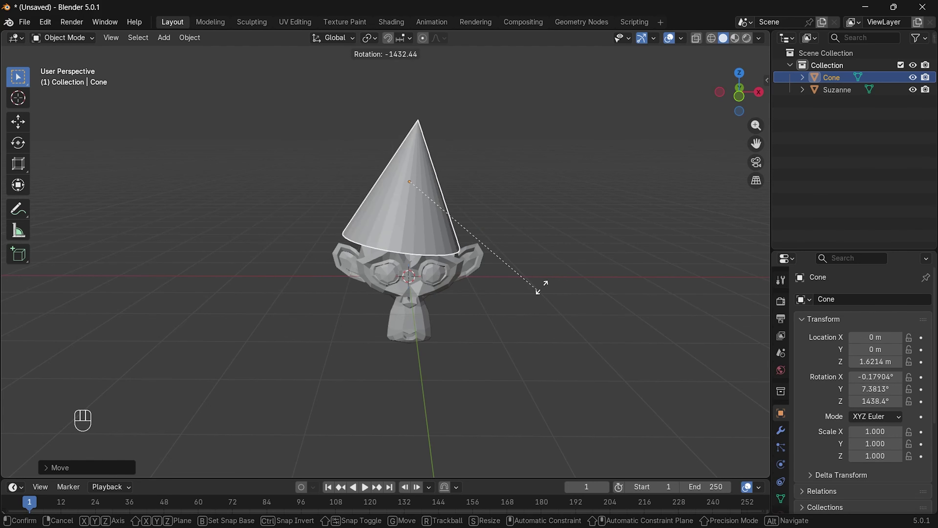
right_click(482, 185)
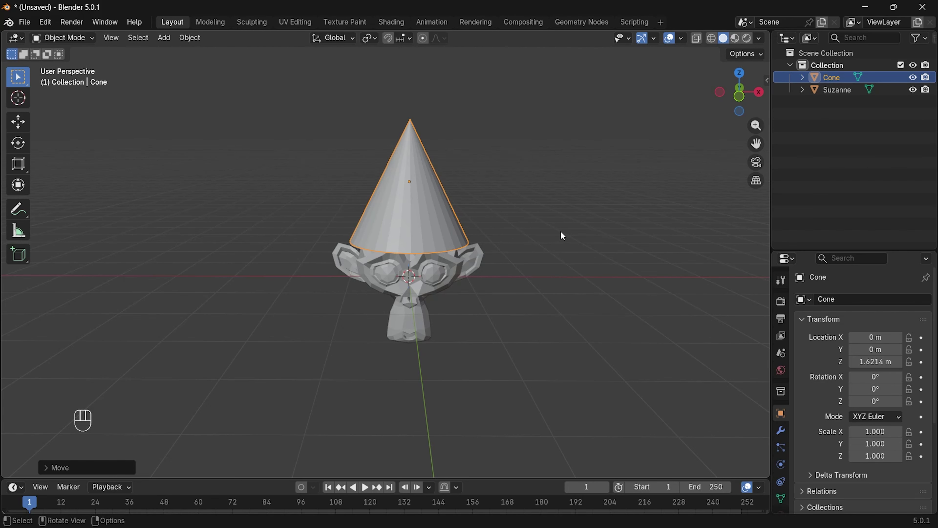
key("r")
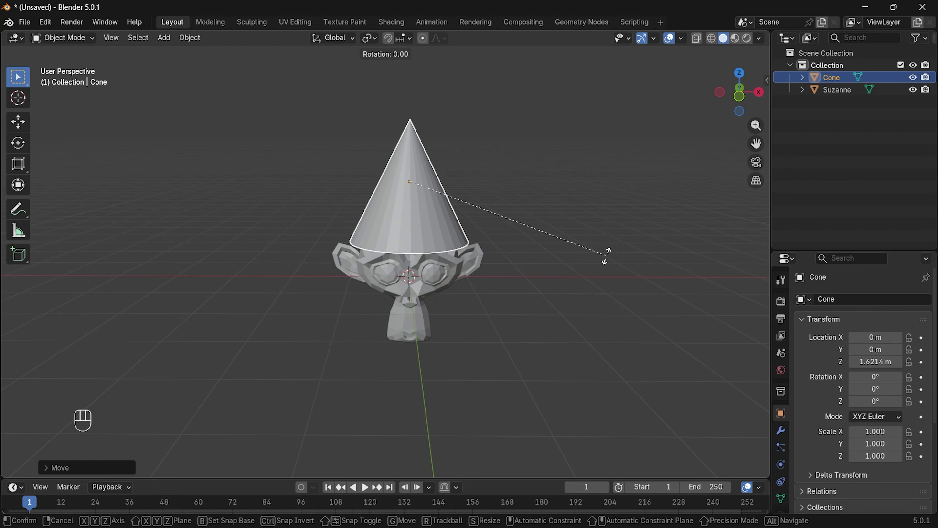
key("z")
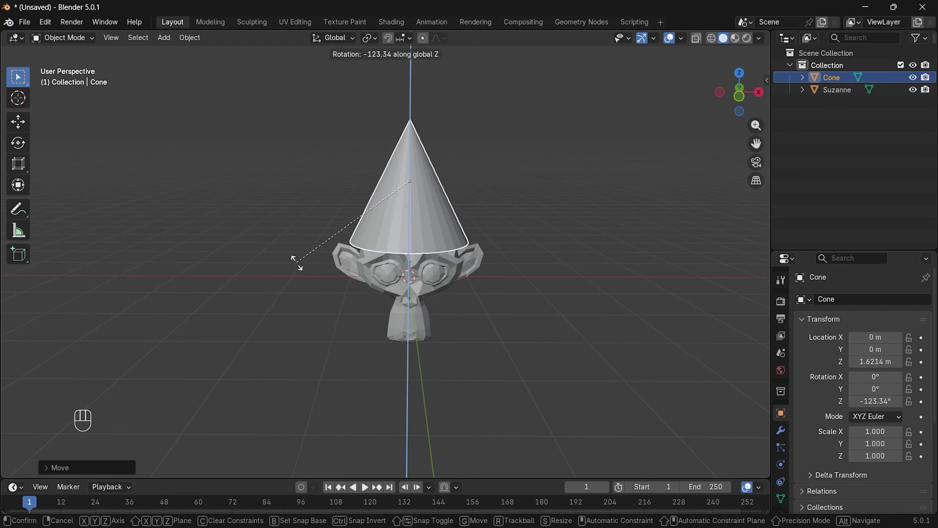
right_click(538, 263)
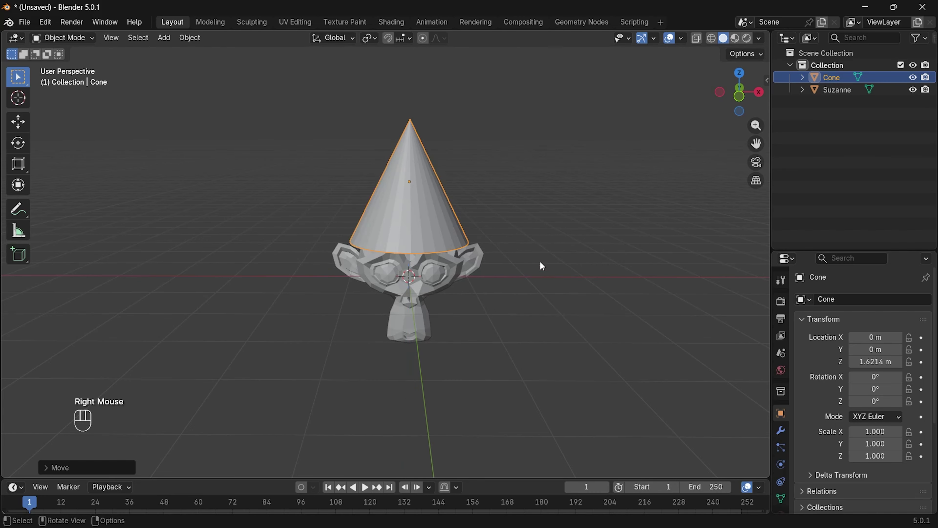
- Rotate the cone around the global Y axis to about 491° and tilt it around the global X axis
key("r")
key("y")
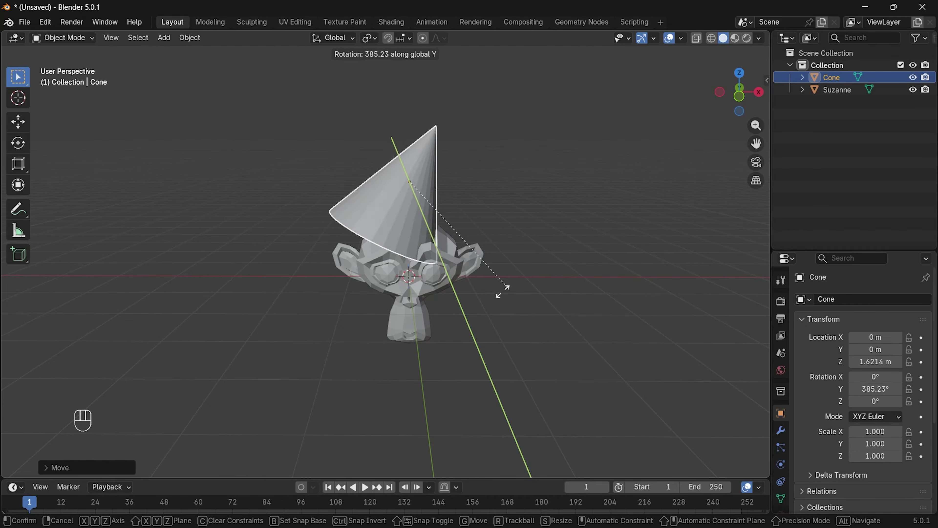
left_click(362, 204)
key("r")
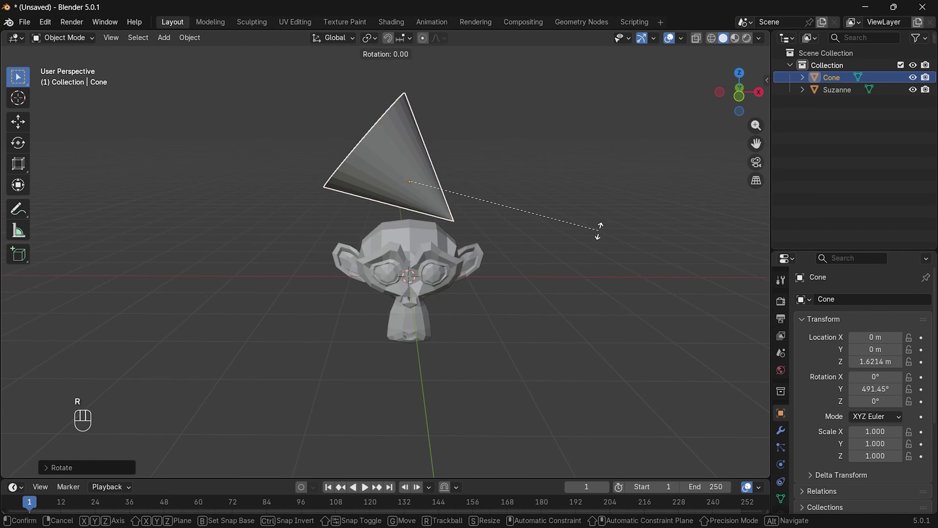
key("x")
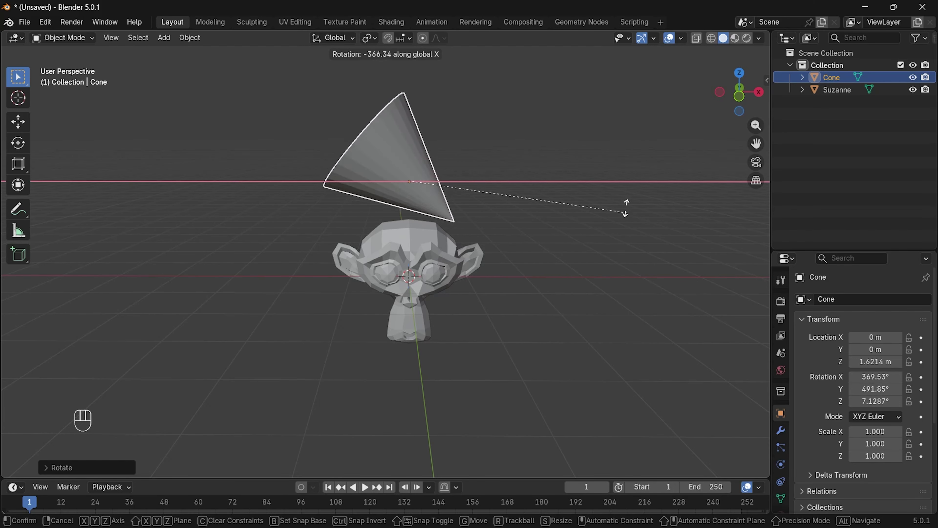
left_click(465, 227)
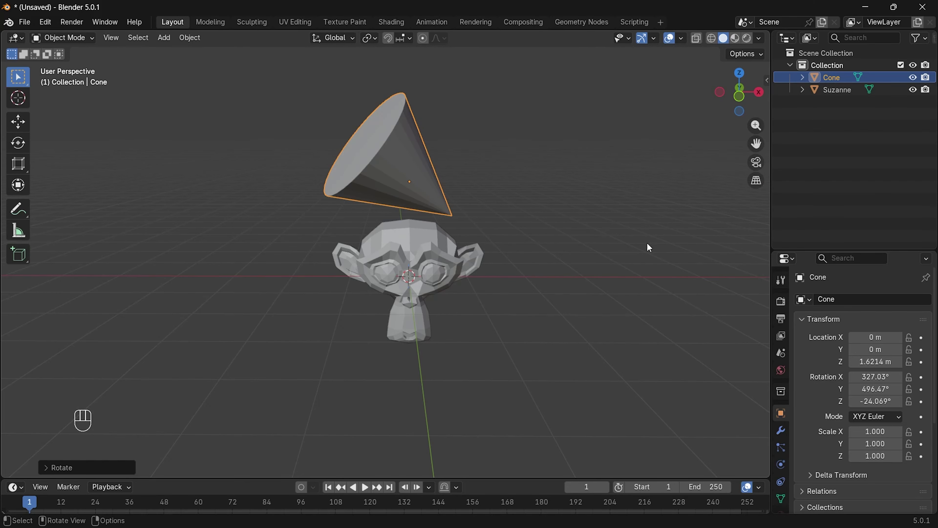
- Reset the cone's X, Y and Z rotation to 0°
left_click_drag(864, 373, 863, 401)
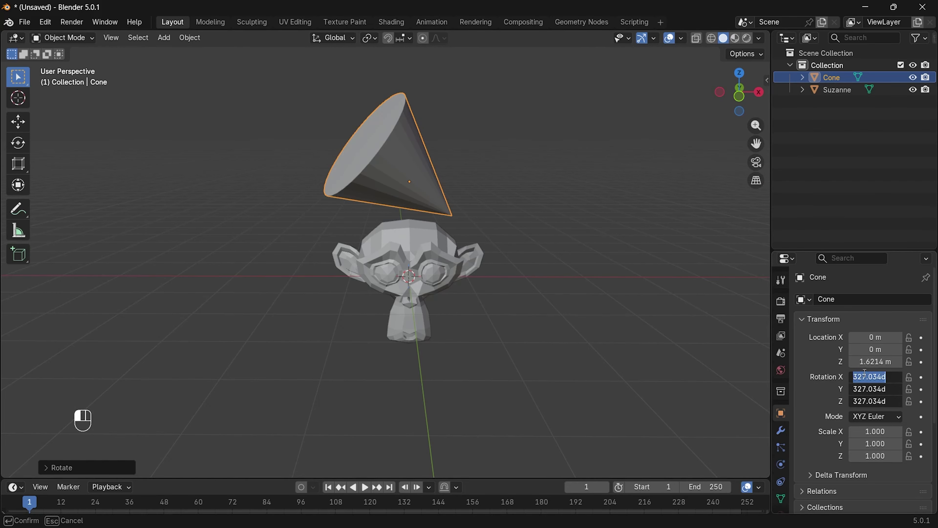
type("0")
key("Return")
- Set the cone's X and Y location to 0 m
mouse_move(865, 335)
left_mouse_down()
mouse_move(868, 361)
mouse_move(872, 349)
left_mouse_up()
type("1")
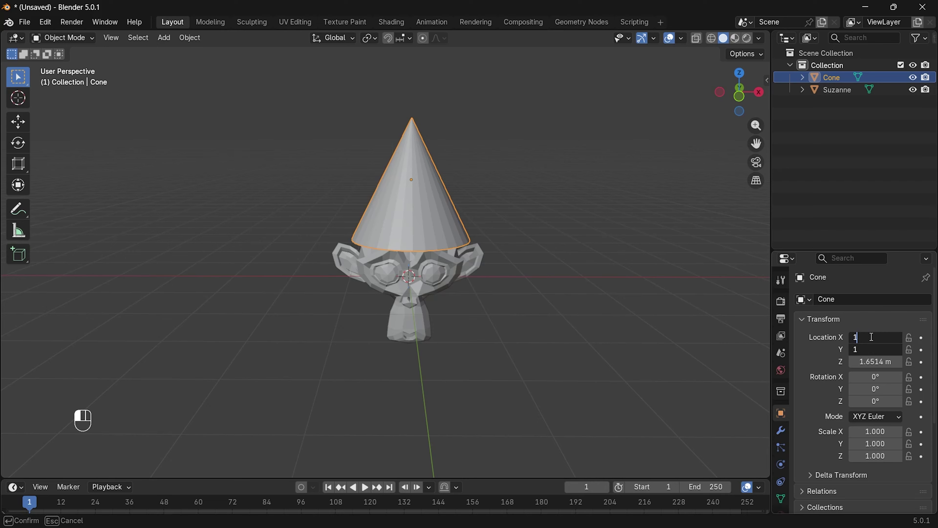
type(".0")
key("BackSpace")
key("BackSpace")
type("0")
key("Return")
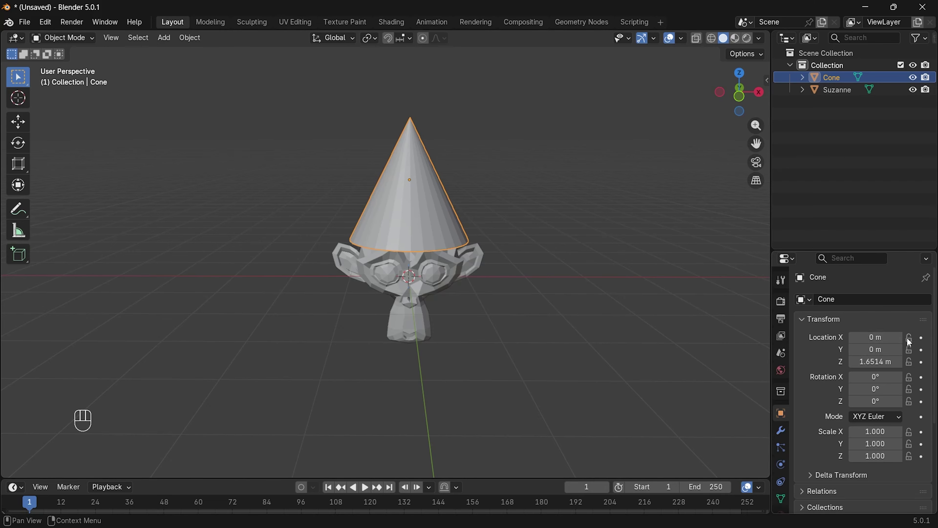
- Try enlarging the cone uniformly with the Scale tool's handles, and cancel the scaling
middle_click_drag(649, 318, 669, 264)
middle_click_drag(382, 202, 459, 317)
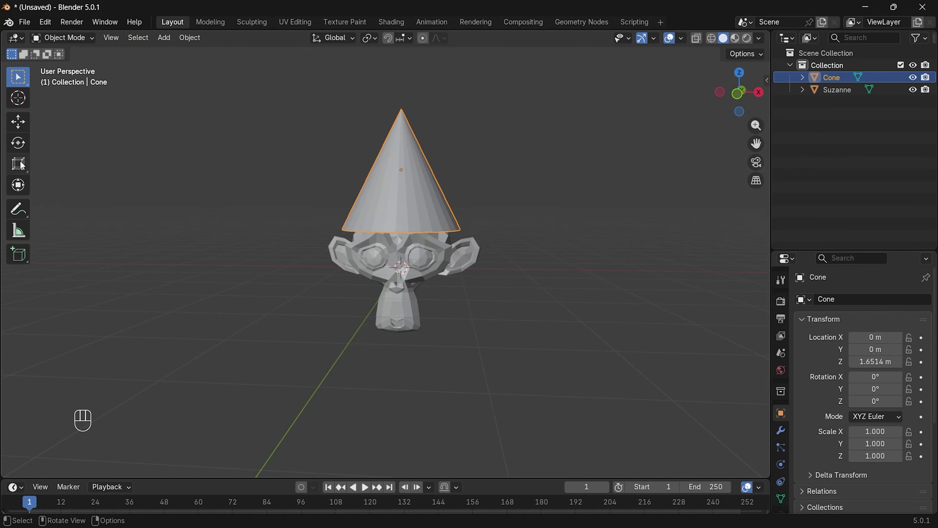
left_click_drag(22, 165, 50, 165)
left_click(534, 209)
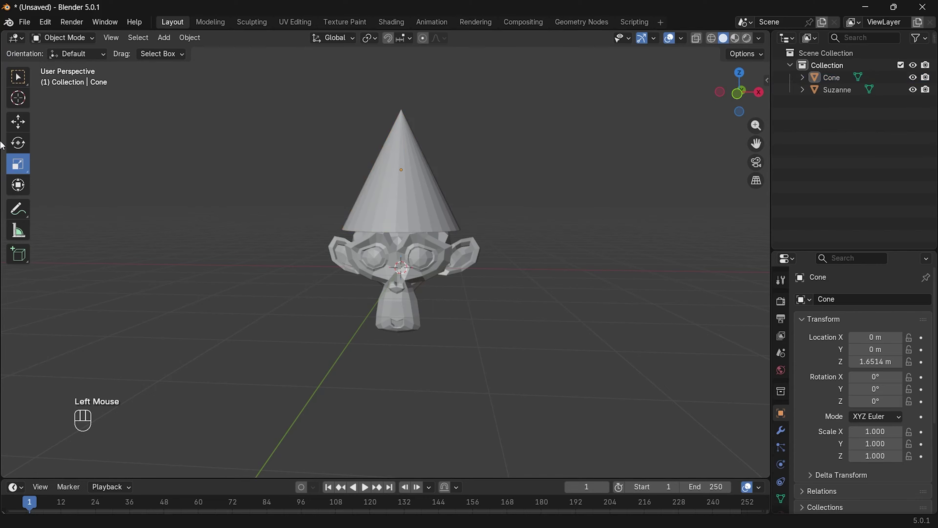
left_click(18, 76)
left_click(403, 216)
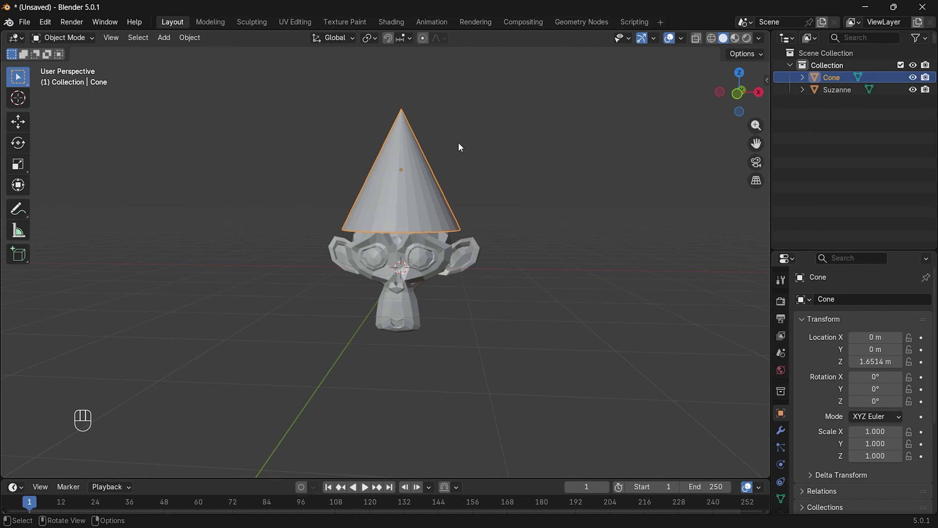
left_click(23, 163)
left_click(17, 164)
left_click_drag(457, 172, 534, 212)
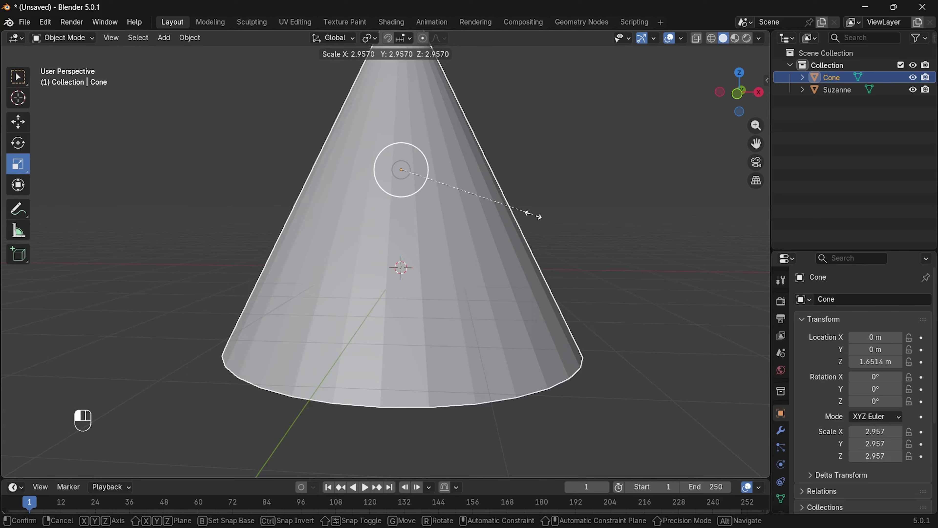
right_click(403, 181)
- Return to the Select Box tool, try scaling the cone up uniformly without handles, and cancel
left_click(18, 76)
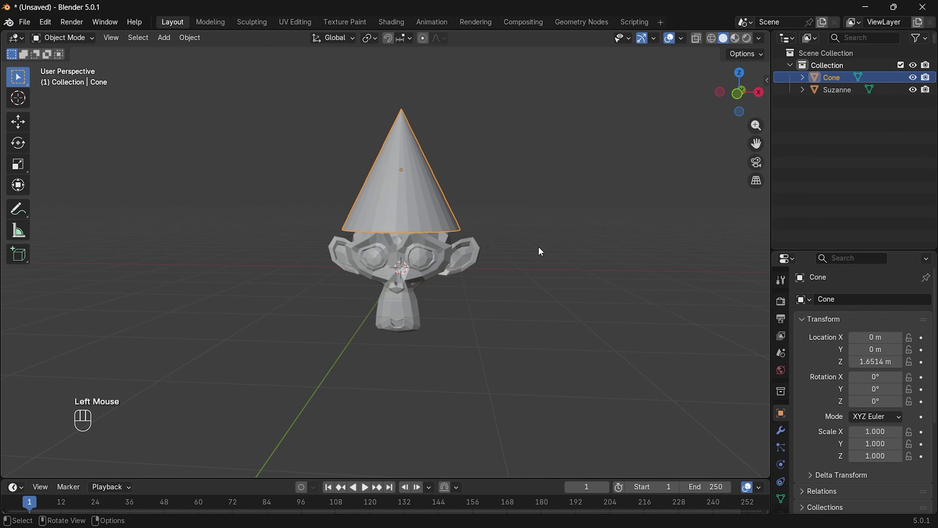
key("s")
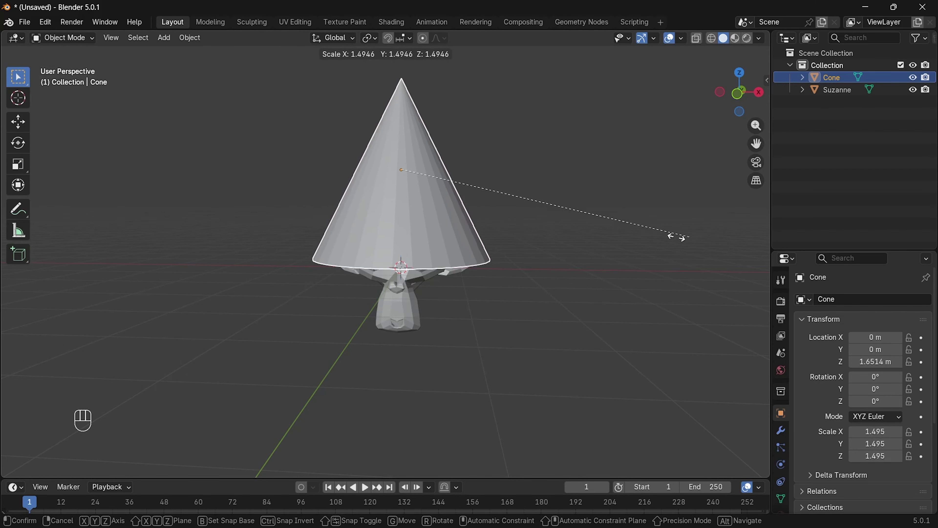
right_click(633, 255)
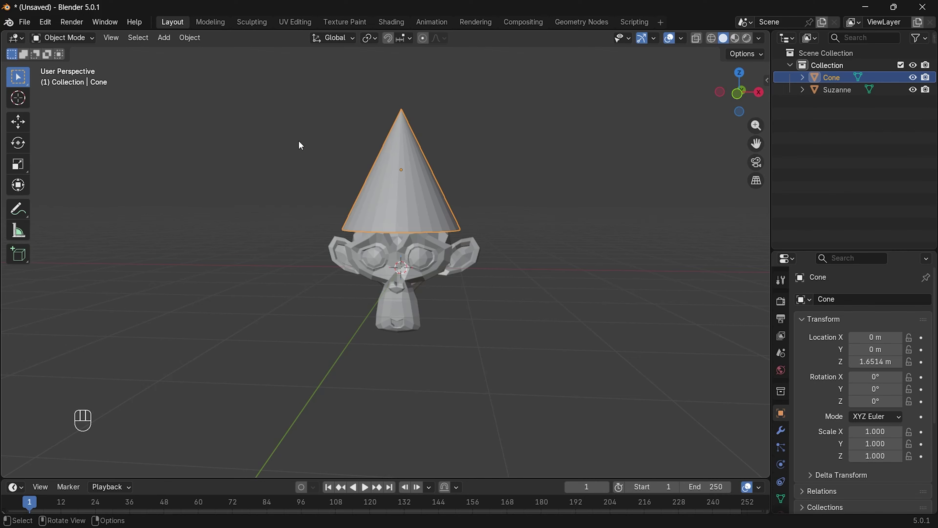
- Deselect the cone and enlarge the Properties editor upward to show more object settings
left_click(469, 192)
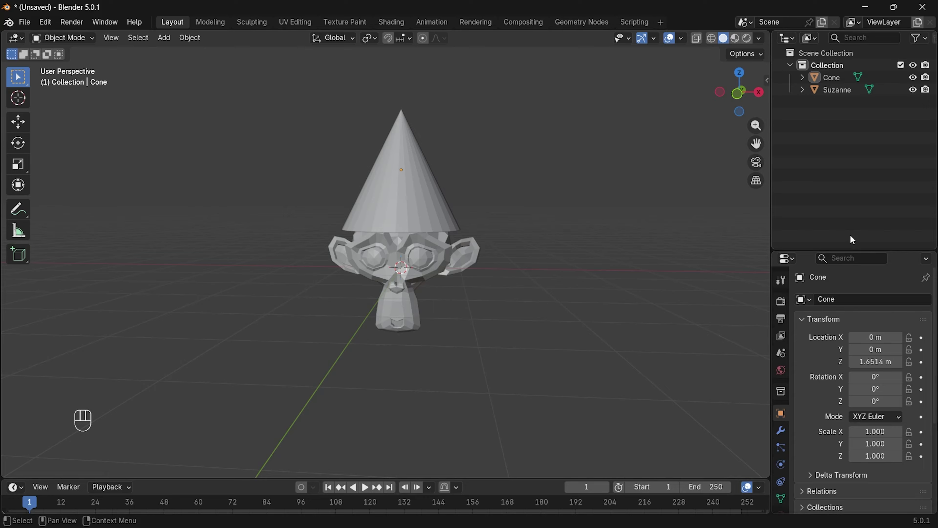
left_click_drag(893, 252, 886, 142)
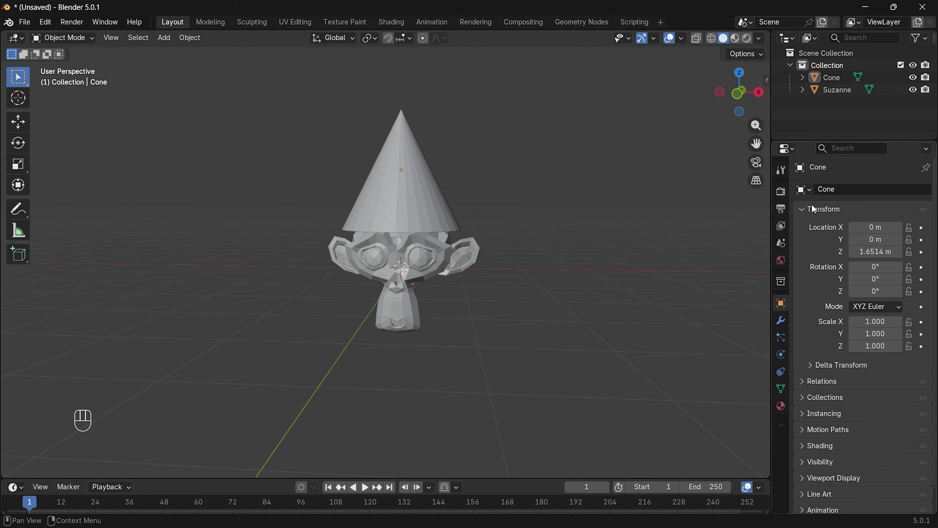